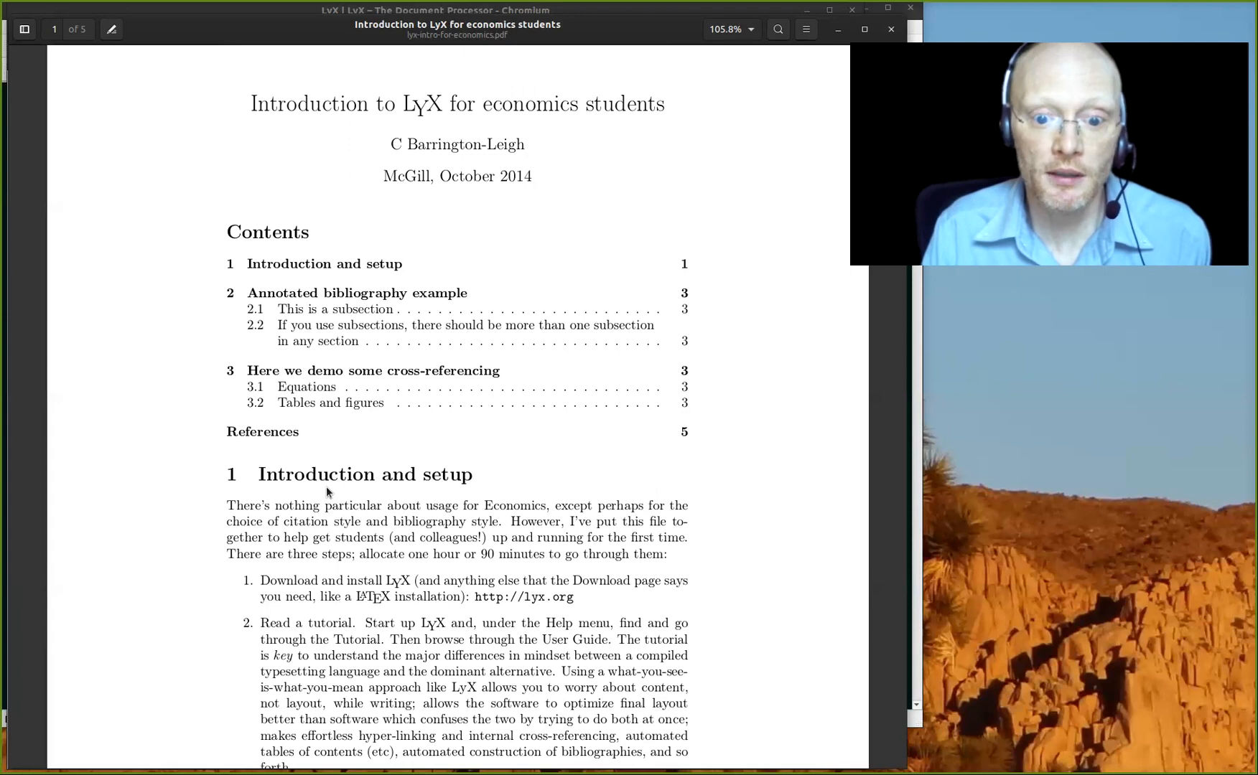
Step: Look through the compiled PDF's contents list, setup instructions, example citations, cross-references and Nice table
{"action": "scroll", "coordinate": [326, 488], "scroll_direction": "down", "scroll_amount": 18}
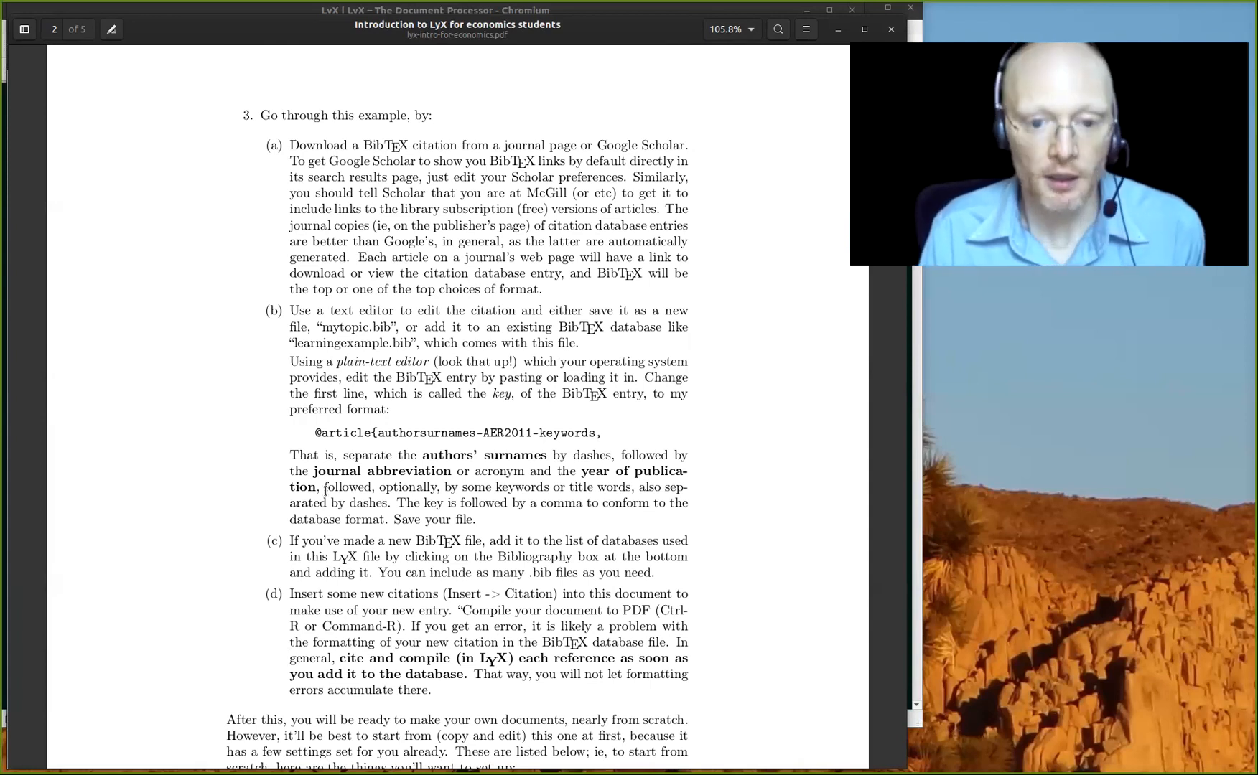
{"action": "scroll", "coordinate": [325, 490], "scroll_direction": "down", "scroll_amount": 5}
{"action": "scroll", "coordinate": [325, 495], "scroll_direction": "down", "scroll_amount": 20}
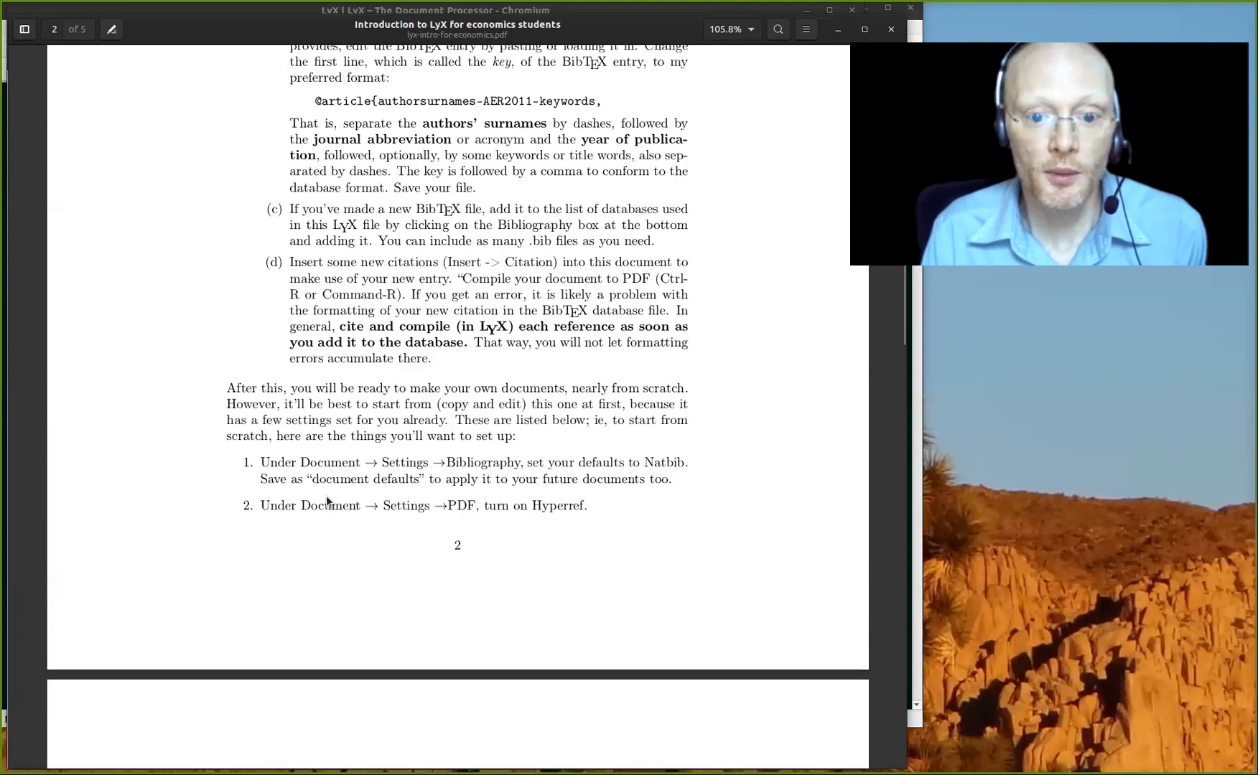
{"action": "scroll", "coordinate": [326, 502], "scroll_direction": "down", "scroll_amount": 12}
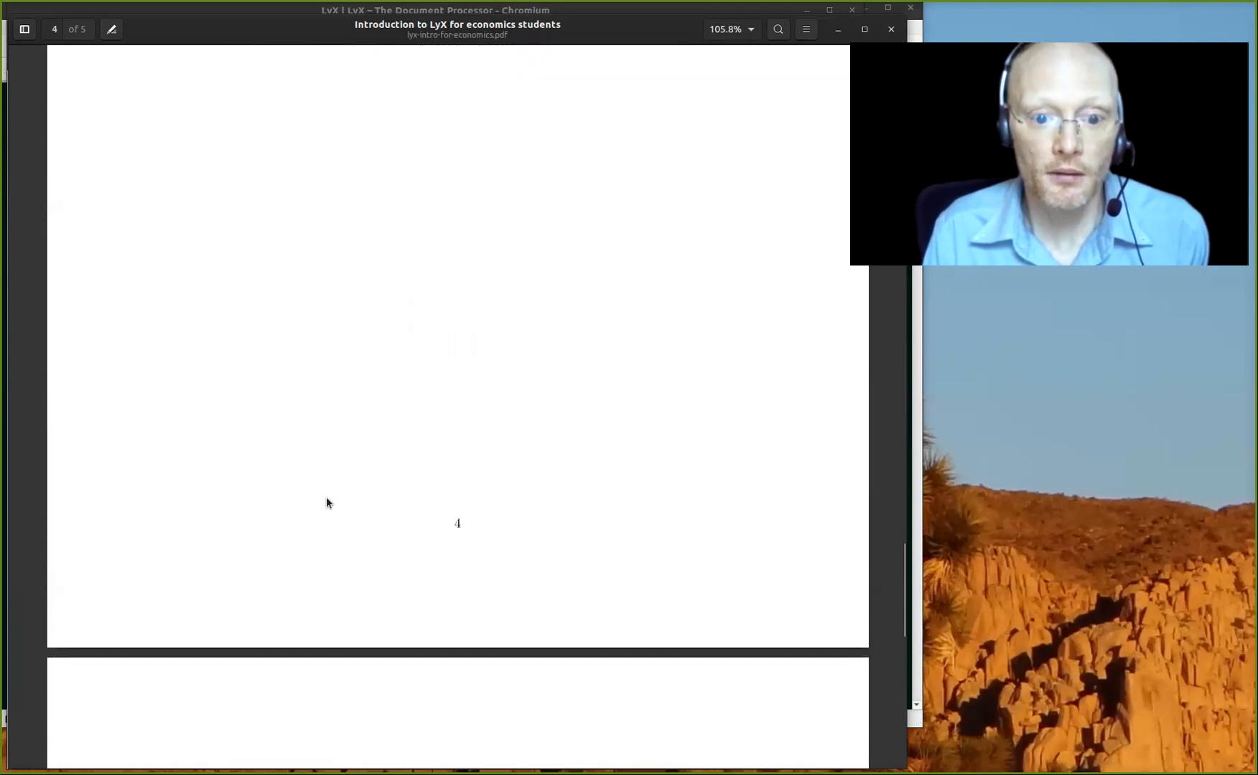
{"action": "left_click_drag", "start_coordinate": [326, 503], "coordinate": [205, 148]}
{"action": "scroll", "coordinate": [237, 177], "scroll_direction": "up", "scroll_amount": 10}
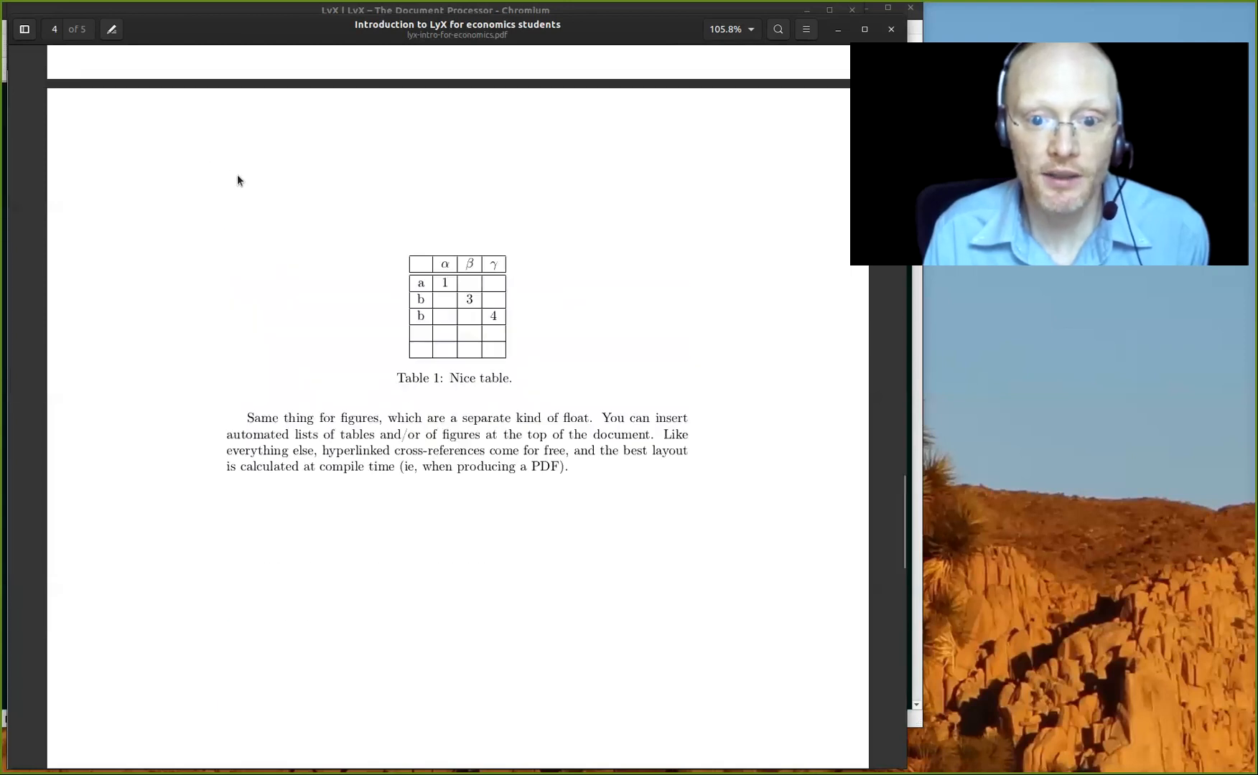
{"action": "scroll", "coordinate": [236, 180], "scroll_direction": "up", "scroll_amount": 10}
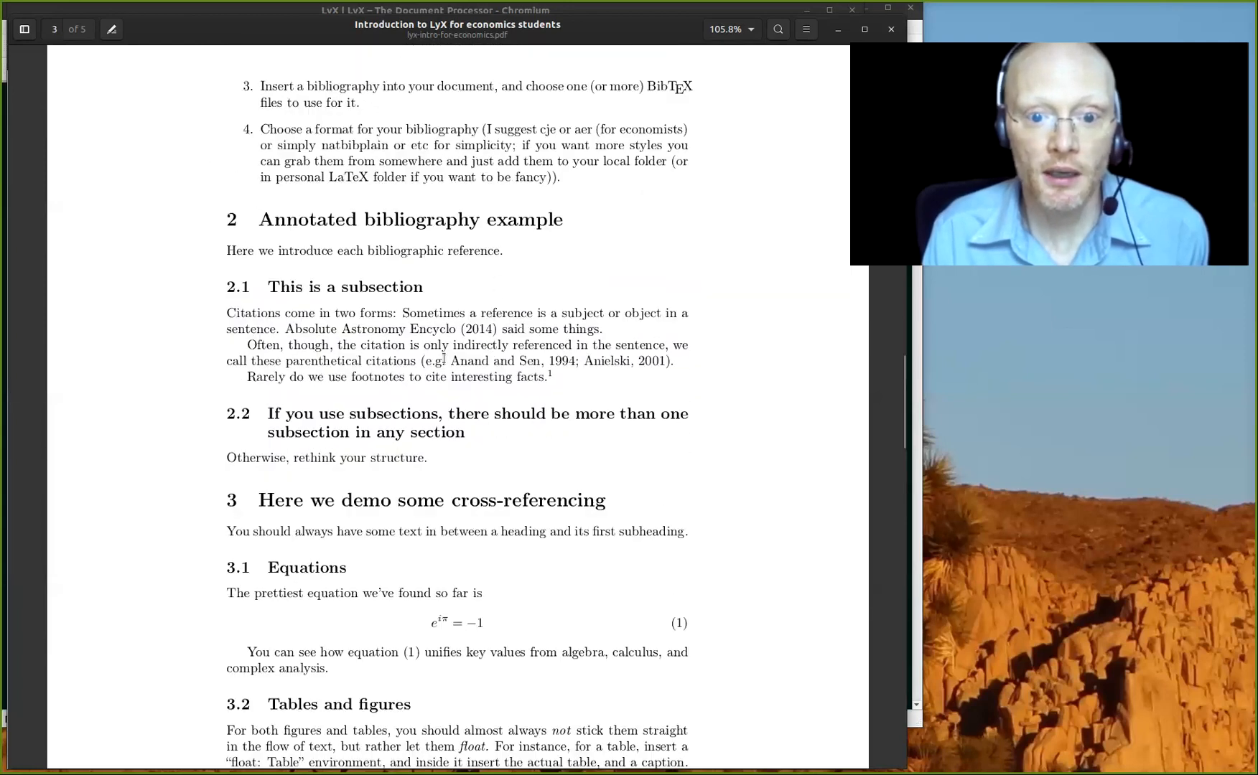
{"action": "left_click_drag", "start_coordinate": [445, 361], "coordinate": [678, 353]}
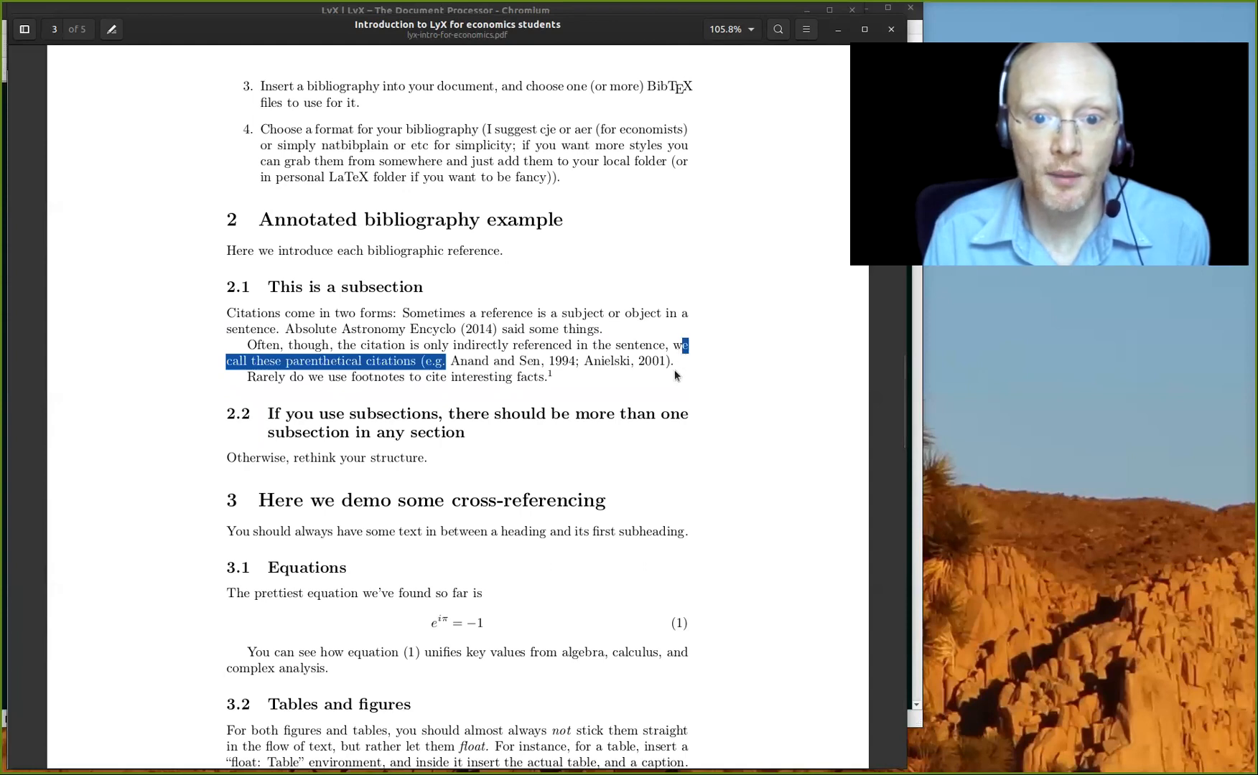
{"action": "scroll", "coordinate": [574, 192], "scroll_direction": "up", "scroll_amount": 10}
{"action": "scroll", "coordinate": [574, 193], "scroll_direction": "up", "scroll_amount": 15}
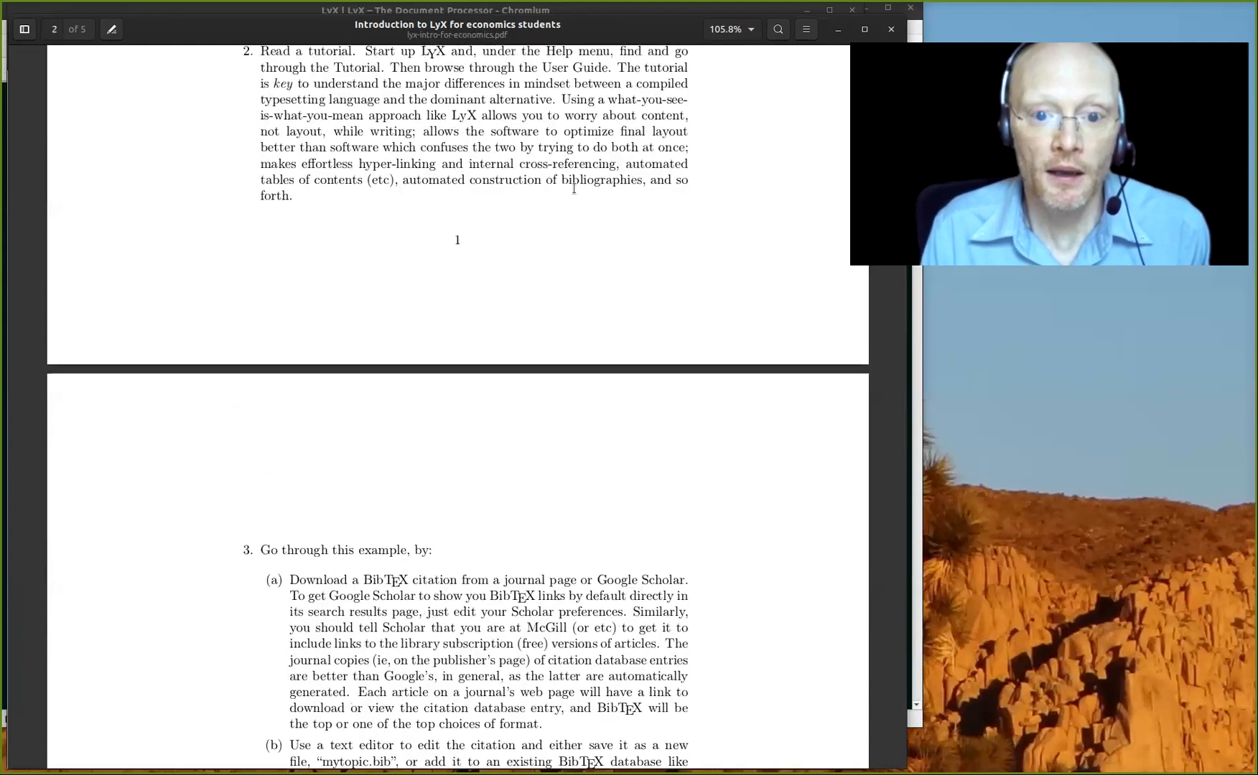
{"action": "scroll", "coordinate": [622, 260], "scroll_direction": "down", "scroll_amount": 2}
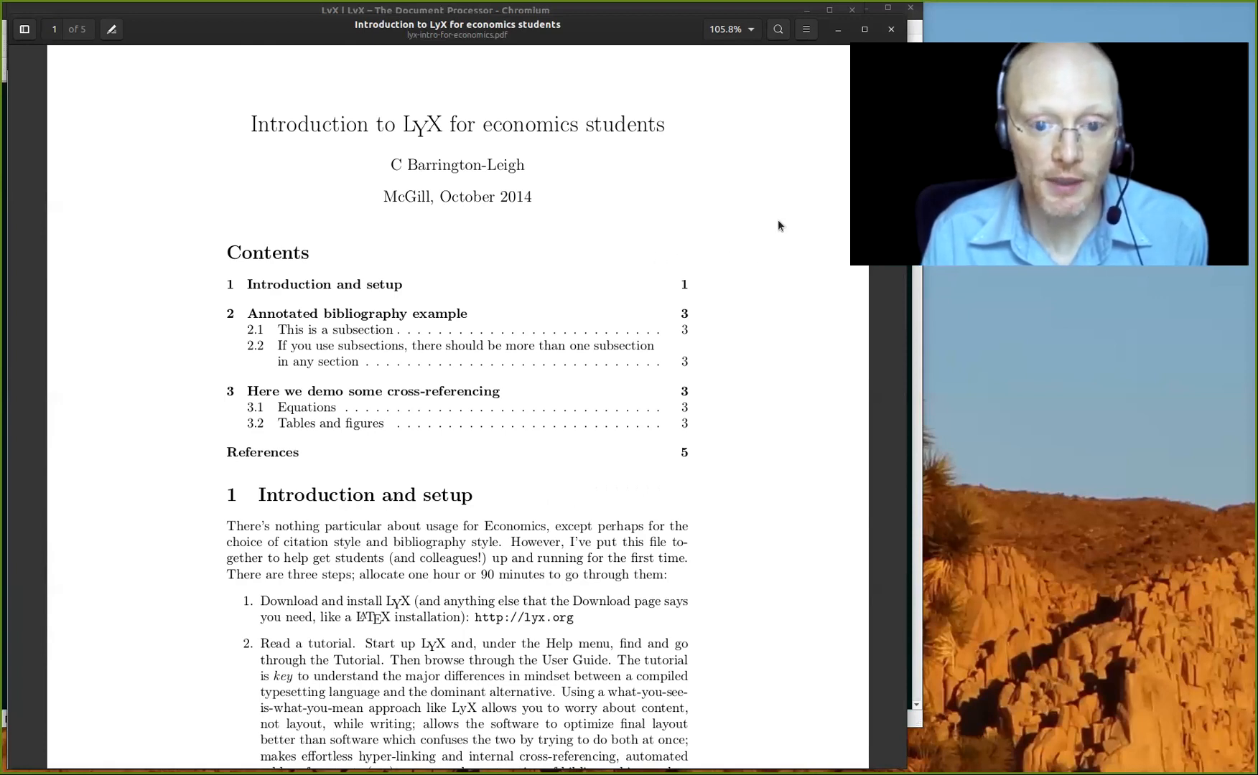
Step: Switch to the Chromium browser, open the LyX Download page and review the Windows, Mac OS X and Linux installers
{"action": "left_click_drag", "start_coordinate": [811, 169], "coordinate": [129, 774]}
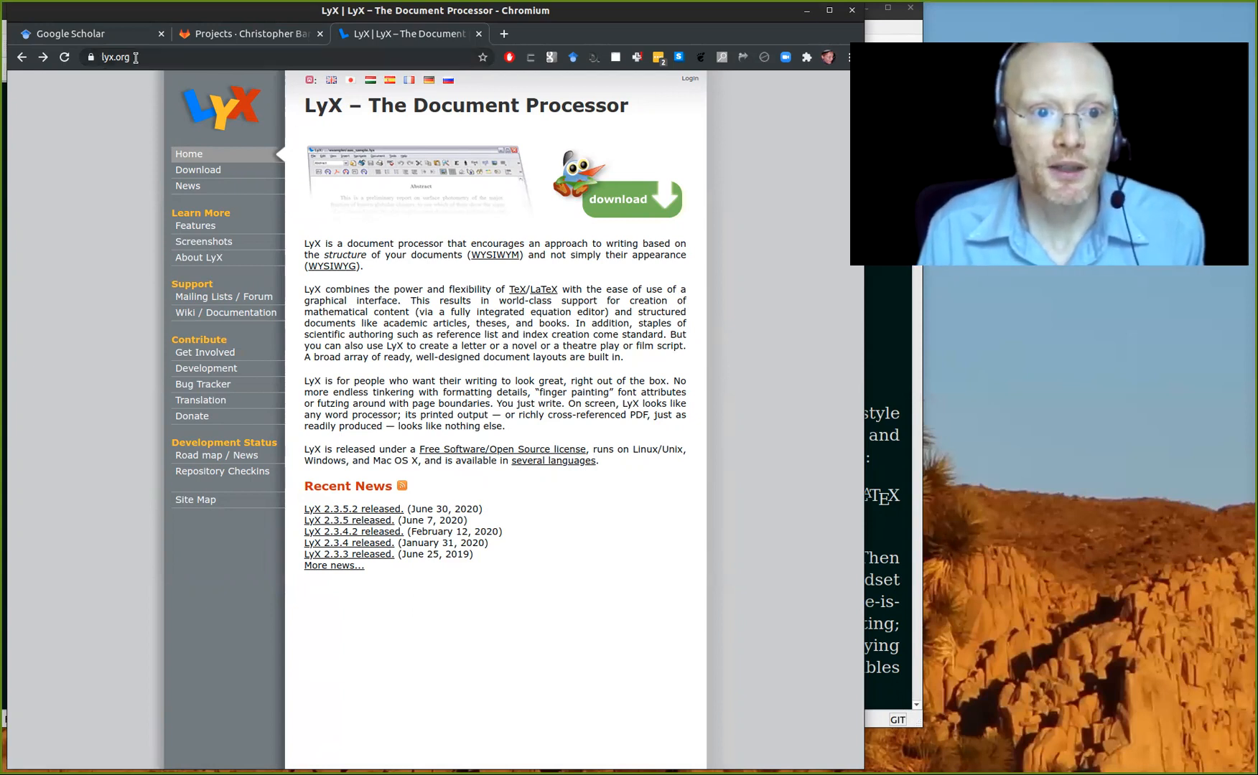
{"action": "left_click", "coordinate": [621, 204]}
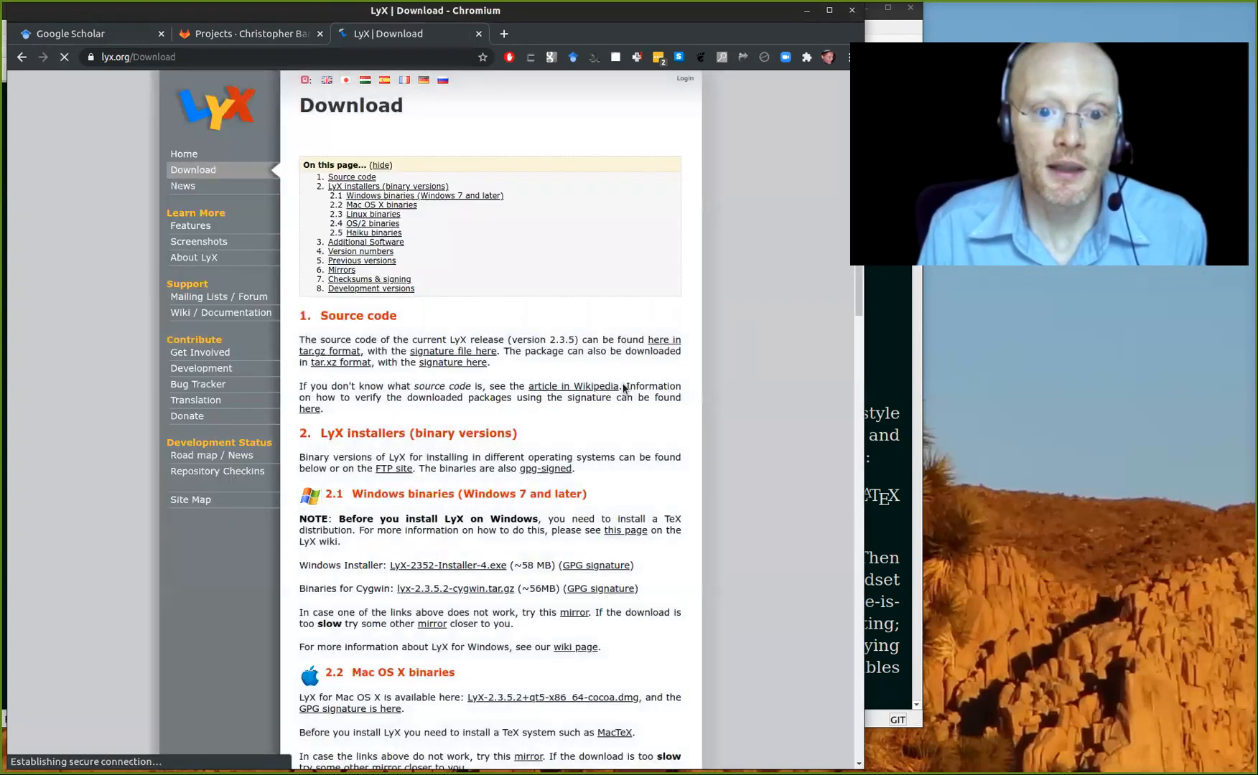
{"action": "scroll", "coordinate": [623, 387], "scroll_direction": "down", "scroll_amount": 4}
{"action": "scroll", "coordinate": [622, 382], "scroll_direction": "down", "scroll_amount": 1}
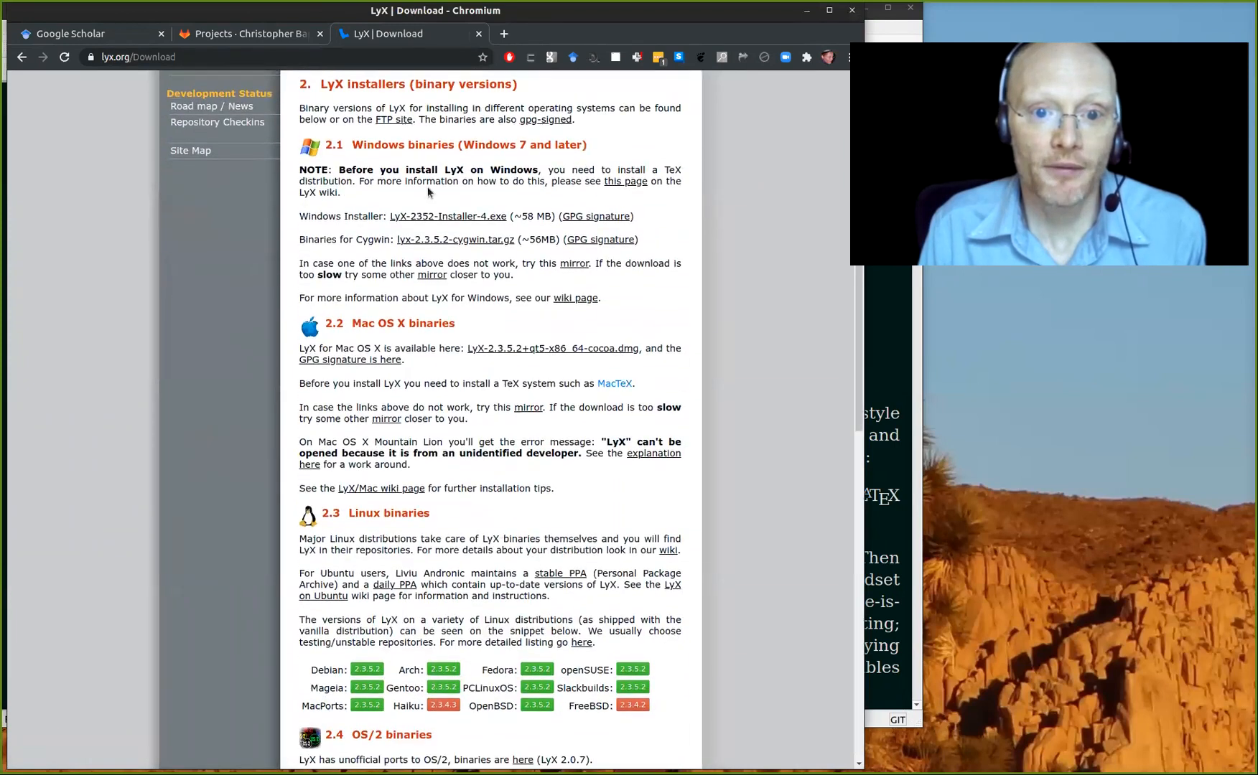
{"action": "scroll", "coordinate": [428, 589], "scroll_direction": "down", "scroll_amount": 3}
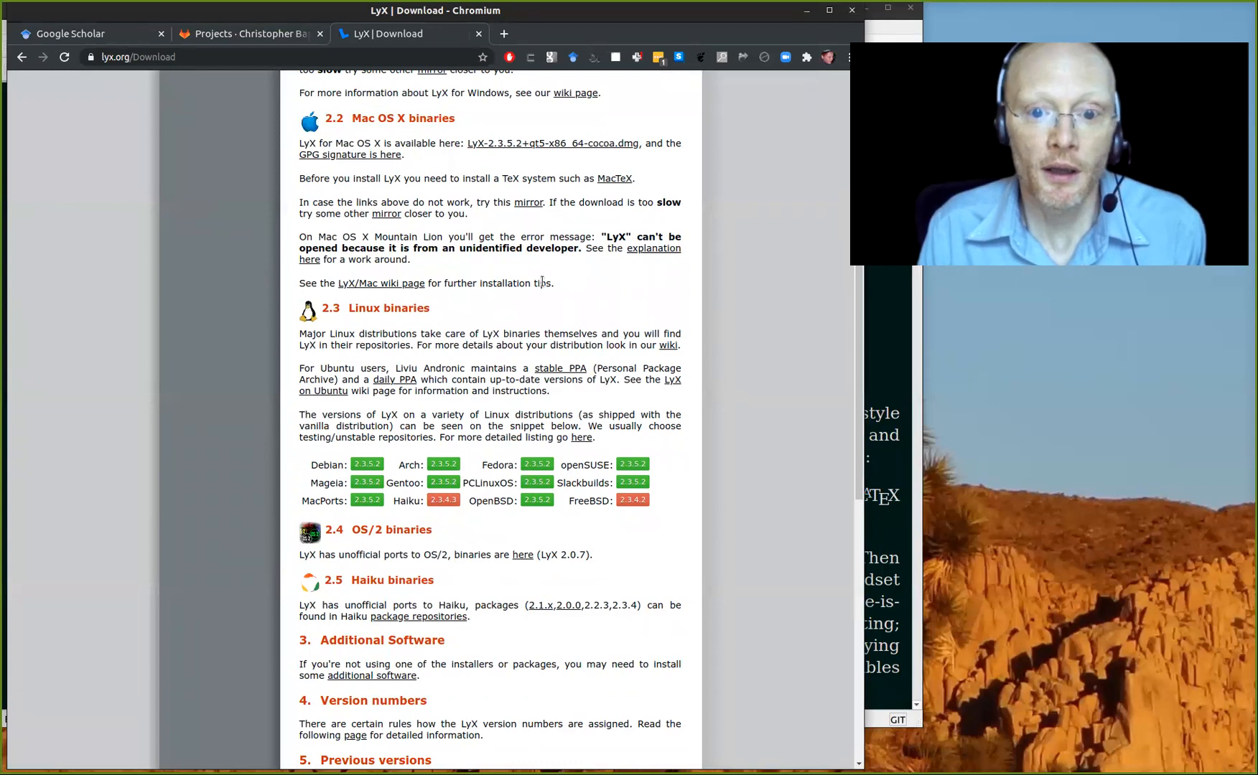
{"action": "scroll", "coordinate": [502, 338], "scroll_direction": "up", "scroll_amount": 8}
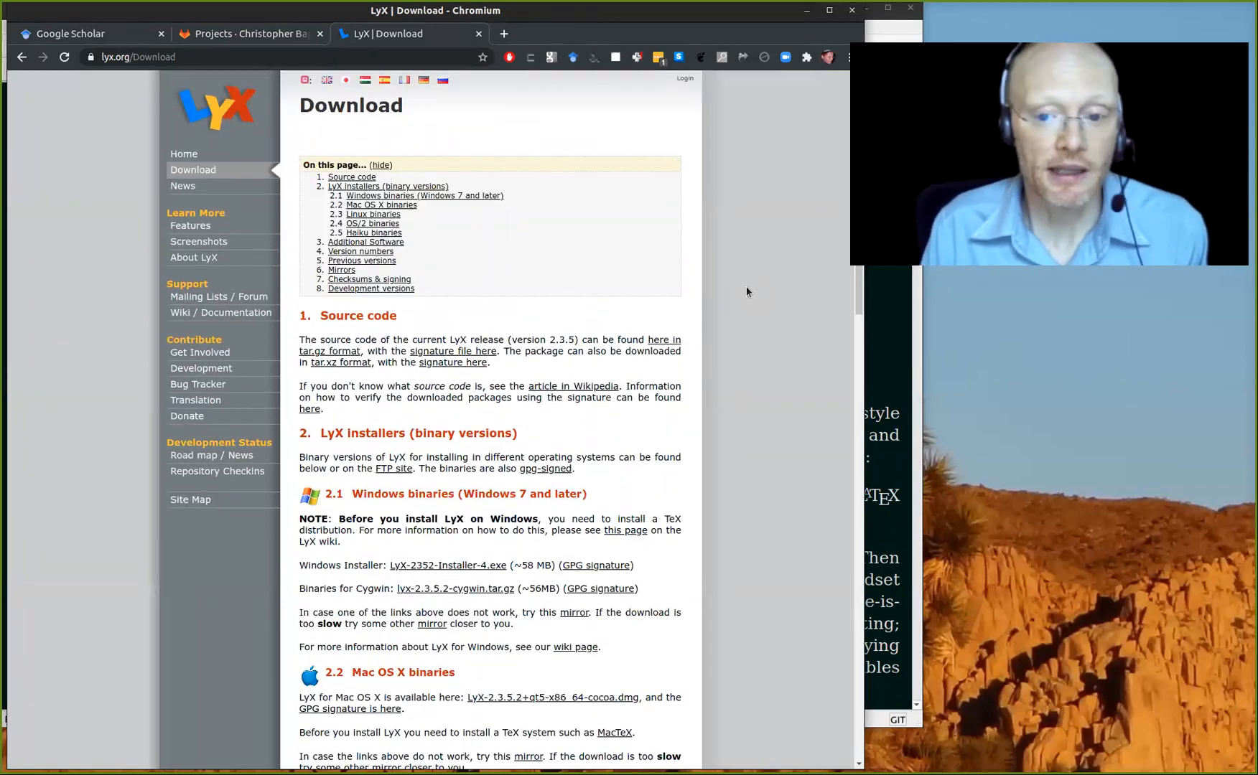
{"action": "scroll", "coordinate": [477, 646], "scroll_direction": "down", "scroll_amount": 6}
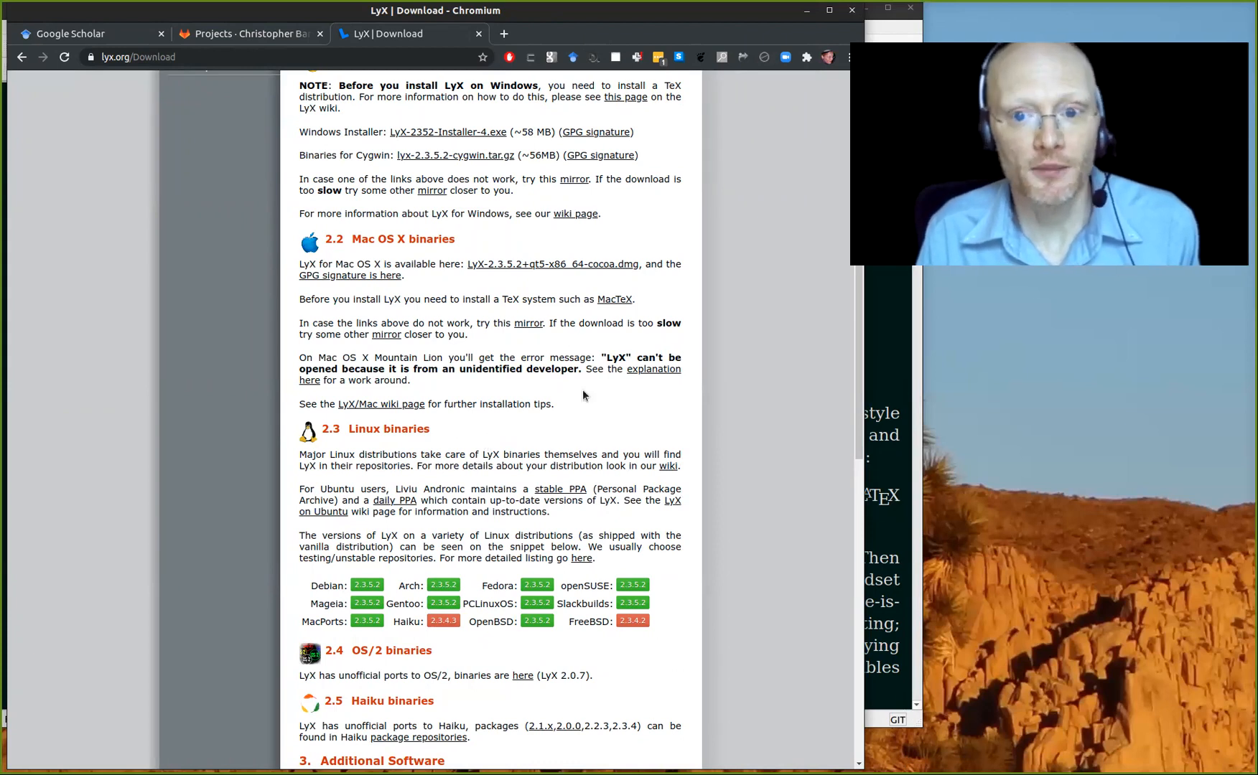
{"action": "scroll", "coordinate": [544, 446], "scroll_direction": "up", "scroll_amount": 6}
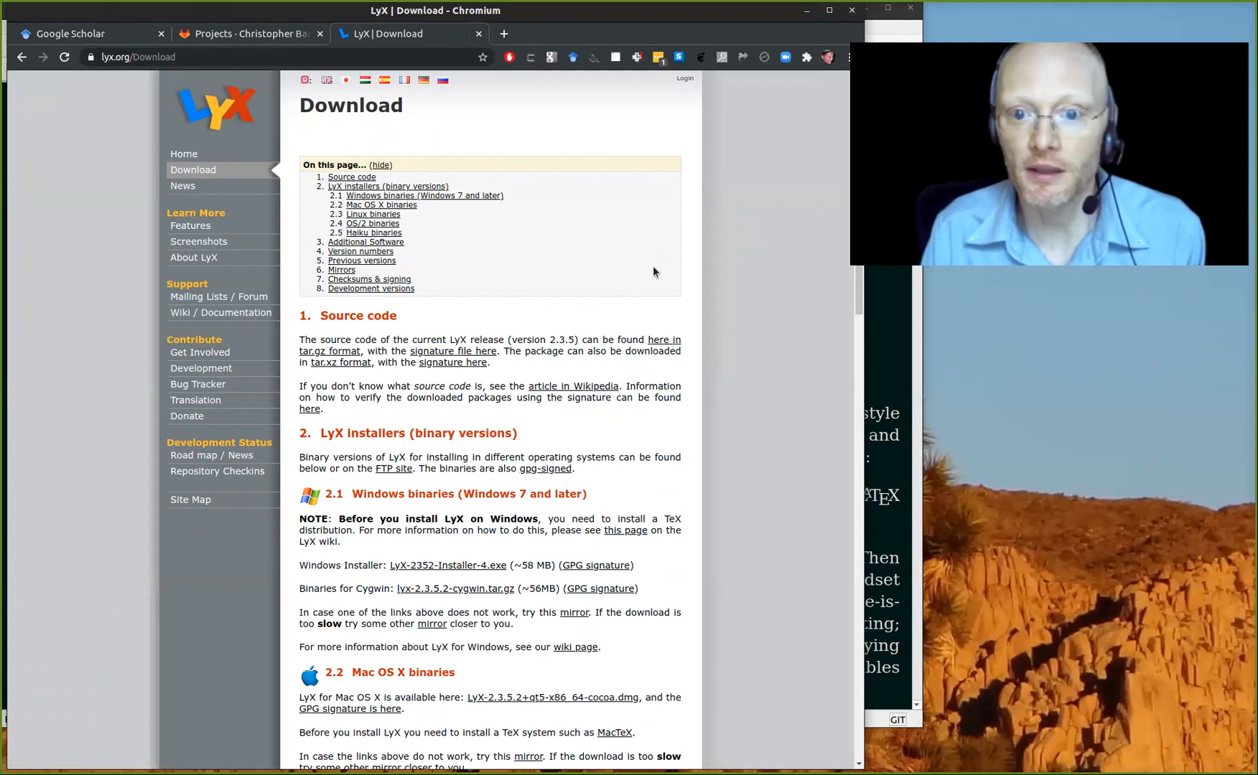
Step: Open the file list of the LyX-template-for-economics repository on GitLab and check its source code download formats
{"action": "left_click", "coordinate": [263, 40]}
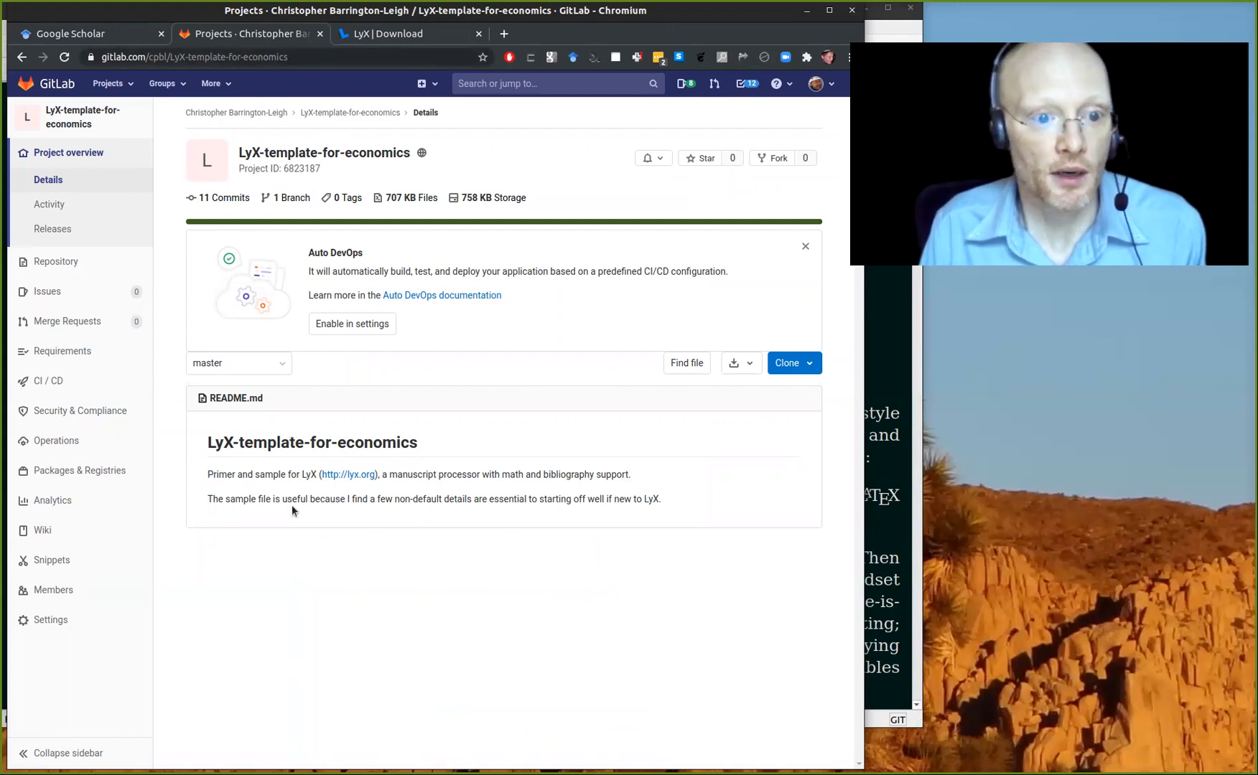
{"action": "mouse_move", "coordinate": [71, 265]}
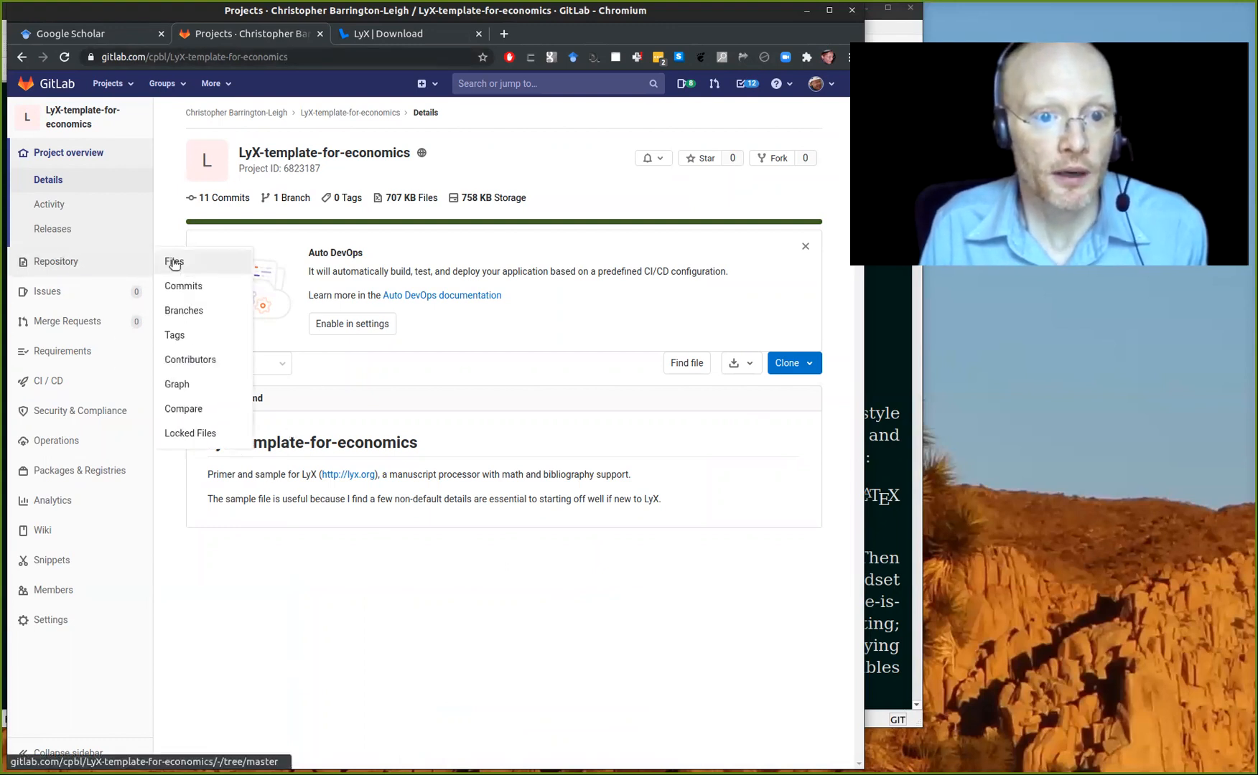
{"action": "left_click", "coordinate": [173, 263]}
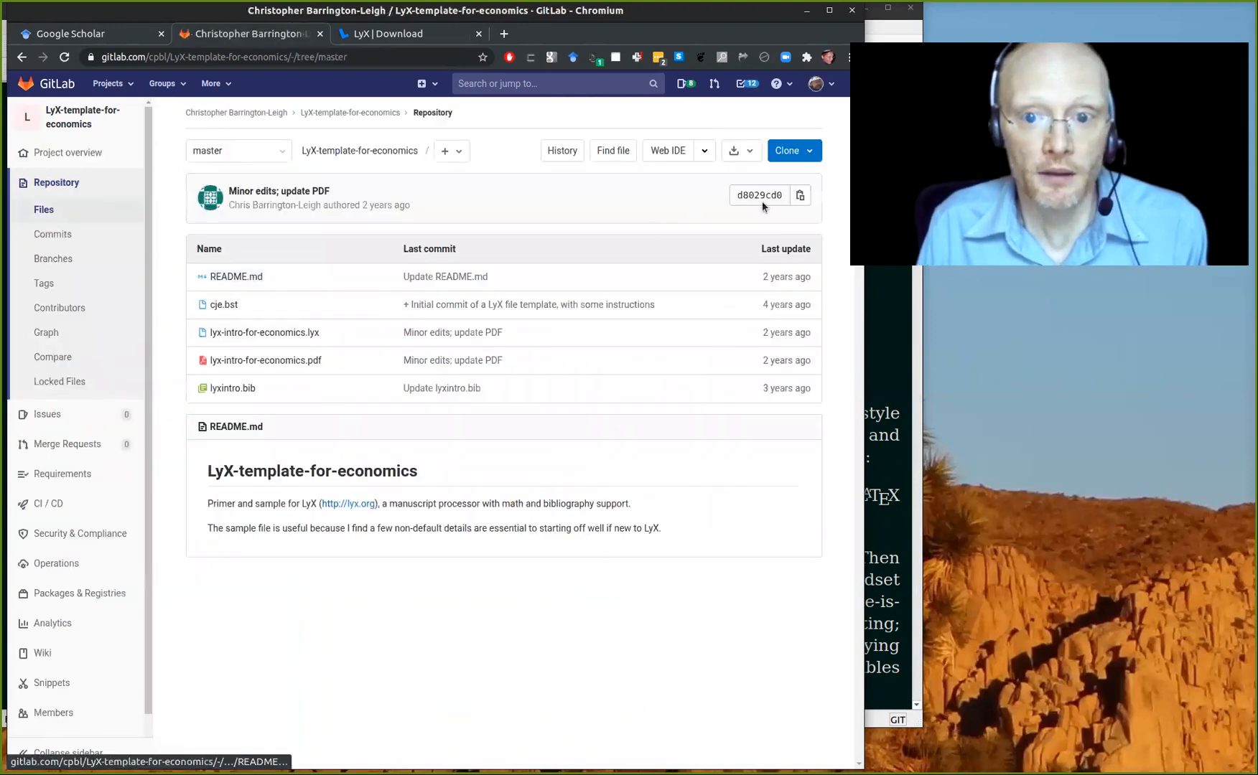
{"action": "left_click", "coordinate": [736, 150]}
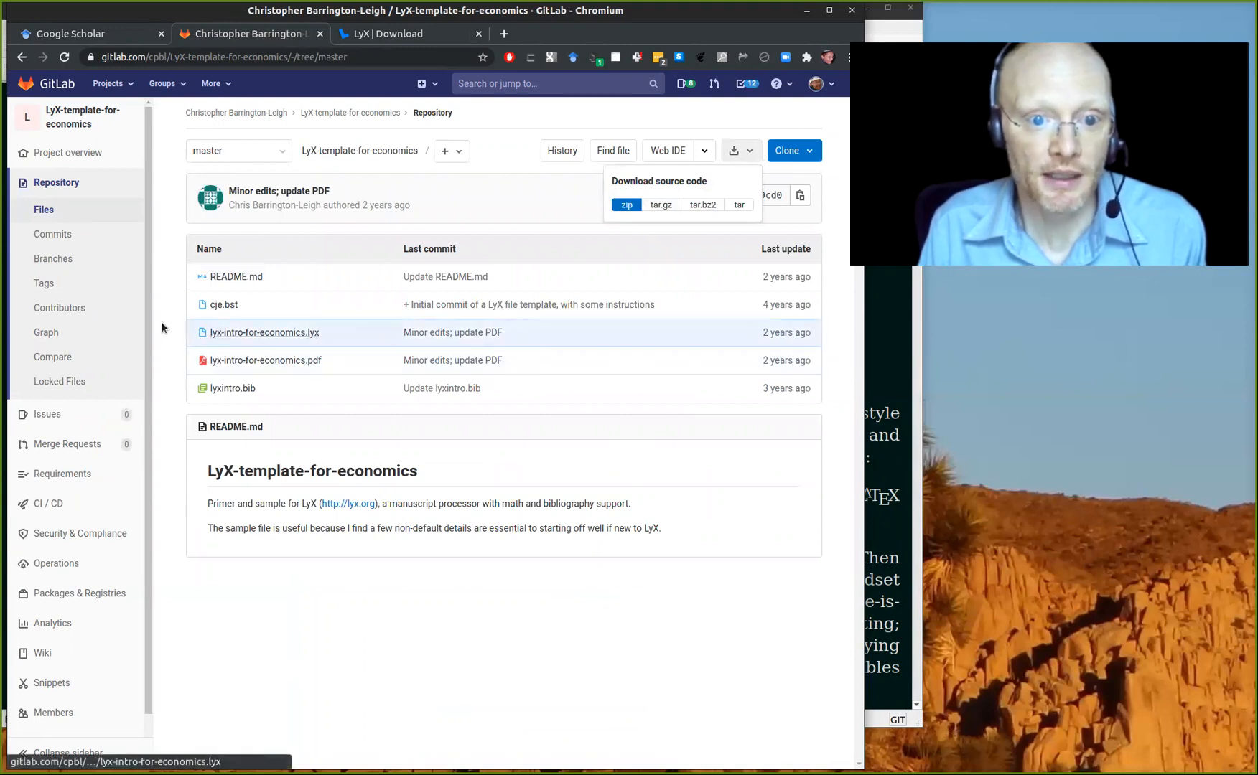
{"action": "left_click", "coordinate": [475, 598]}
Step: Switch to LyX and compare the lyx-intro-for-economics.lyx source with its compiled PDF
{"action": "left_click_drag", "start_coordinate": [531, 408], "coordinate": [1072, 774]}
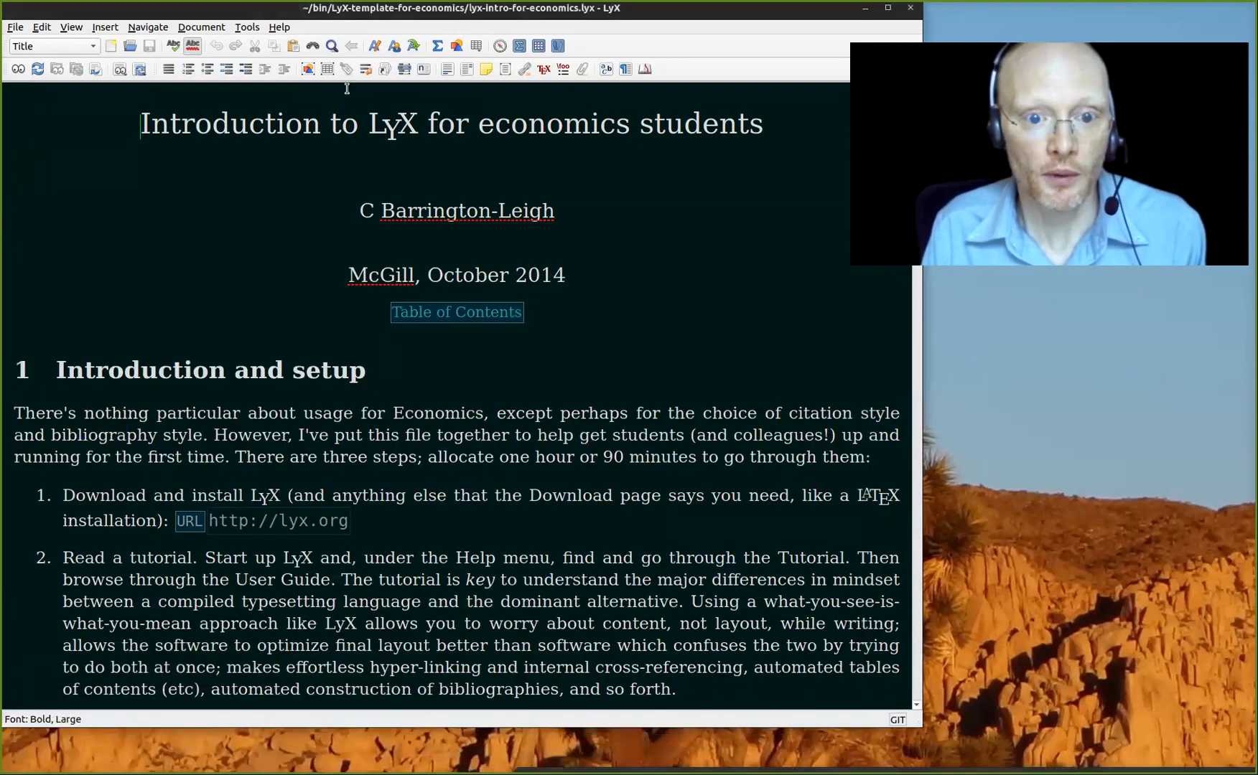
{"action": "scroll", "coordinate": [332, 620], "scroll_direction": "down", "scroll_amount": 10}
{"action": "scroll", "coordinate": [332, 620], "scroll_direction": "down", "scroll_amount": 12}
{"action": "scroll", "coordinate": [331, 626], "scroll_direction": "up", "scroll_amount": 3}
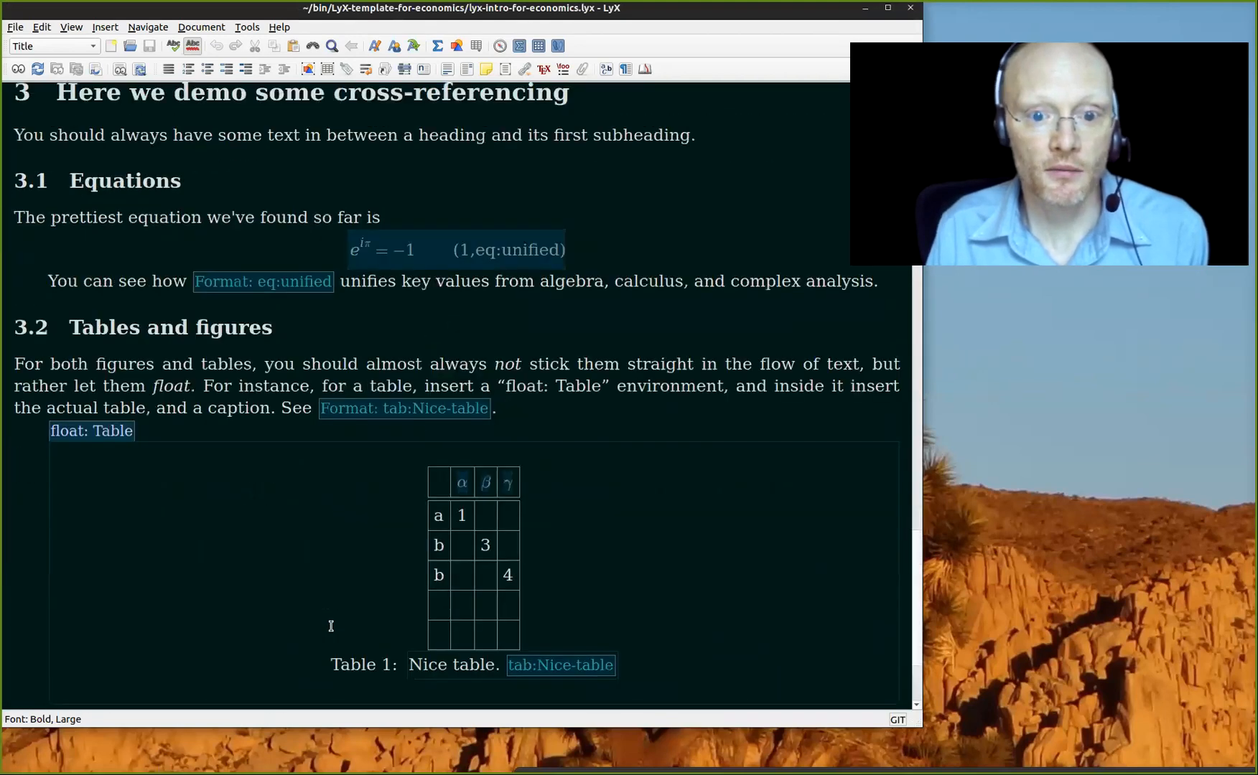
{"action": "scroll", "coordinate": [330, 626], "scroll_direction": "up", "scroll_amount": 20}
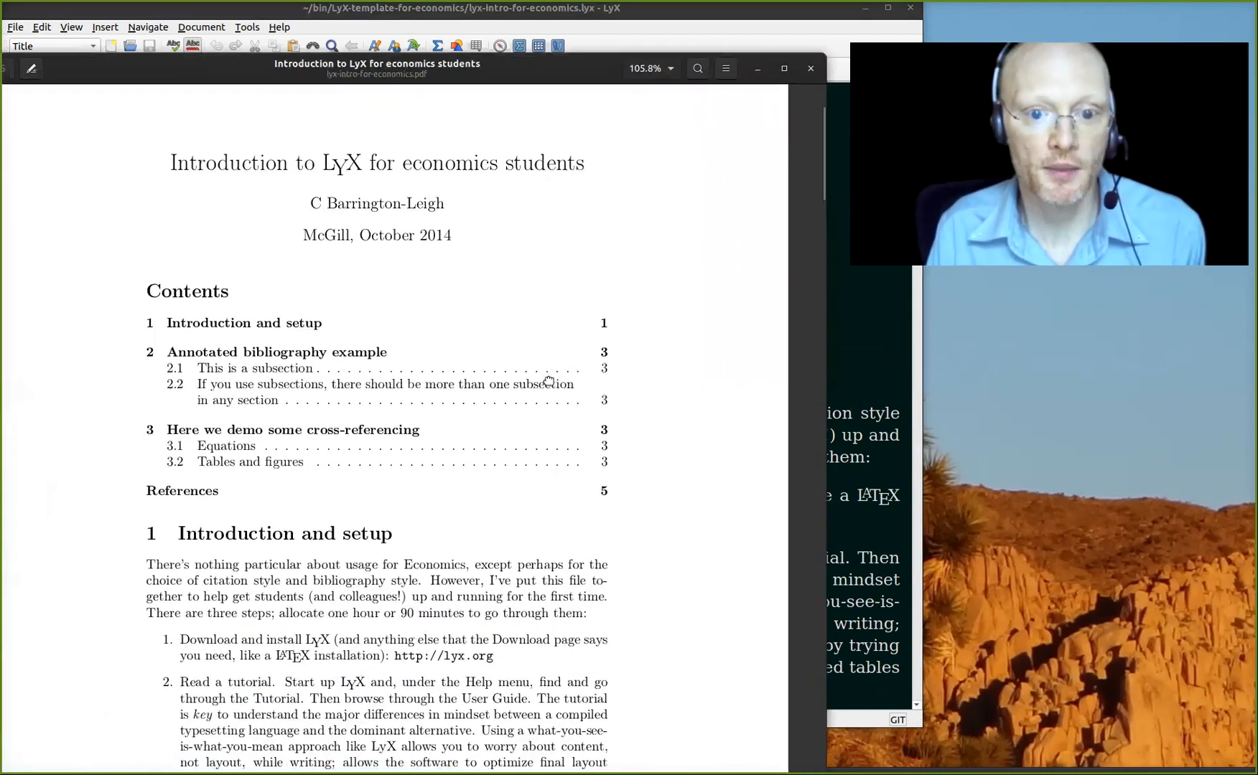
{"action": "left_click_drag", "start_coordinate": [548, 381], "coordinate": [617, 336]}
{"action": "scroll", "coordinate": [505, 491], "scroll_direction": "down", "scroll_amount": 10}
{"action": "scroll", "coordinate": [505, 491], "scroll_direction": "up", "scroll_amount": 12}
{"action": "left_click_drag", "start_coordinate": [354, 573], "coordinate": [176, 774]}
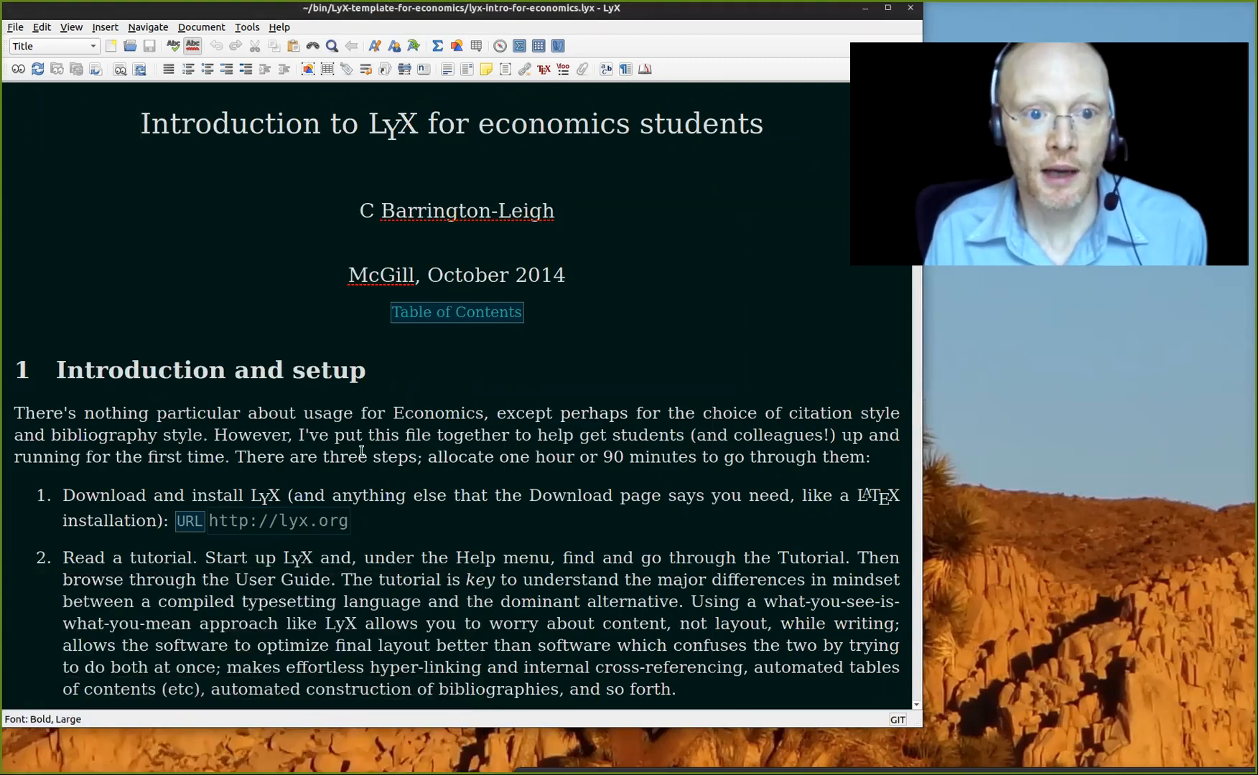
Step: Delete the entire document content, enter "Mt title" as the title and start a new paragraph
{"action": "key", "text": "ctrl+a"}
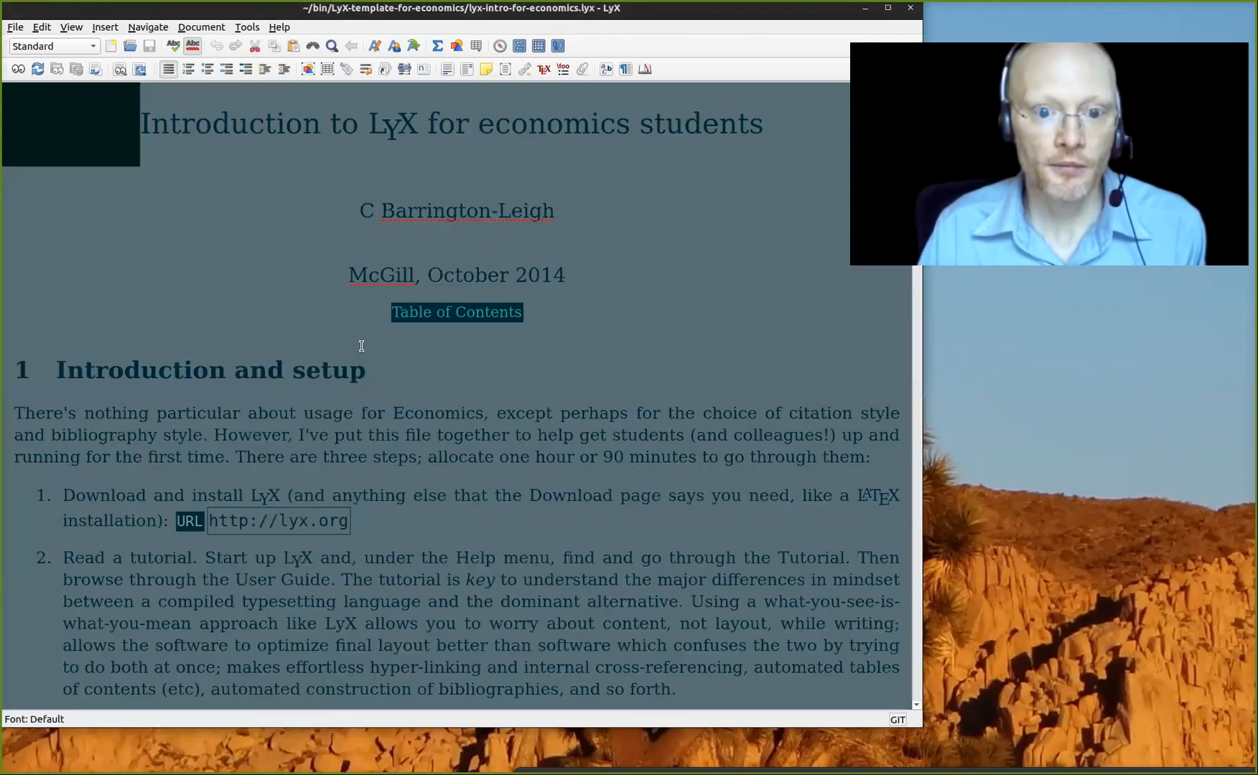
{"action": "key", "text": "Delete"}
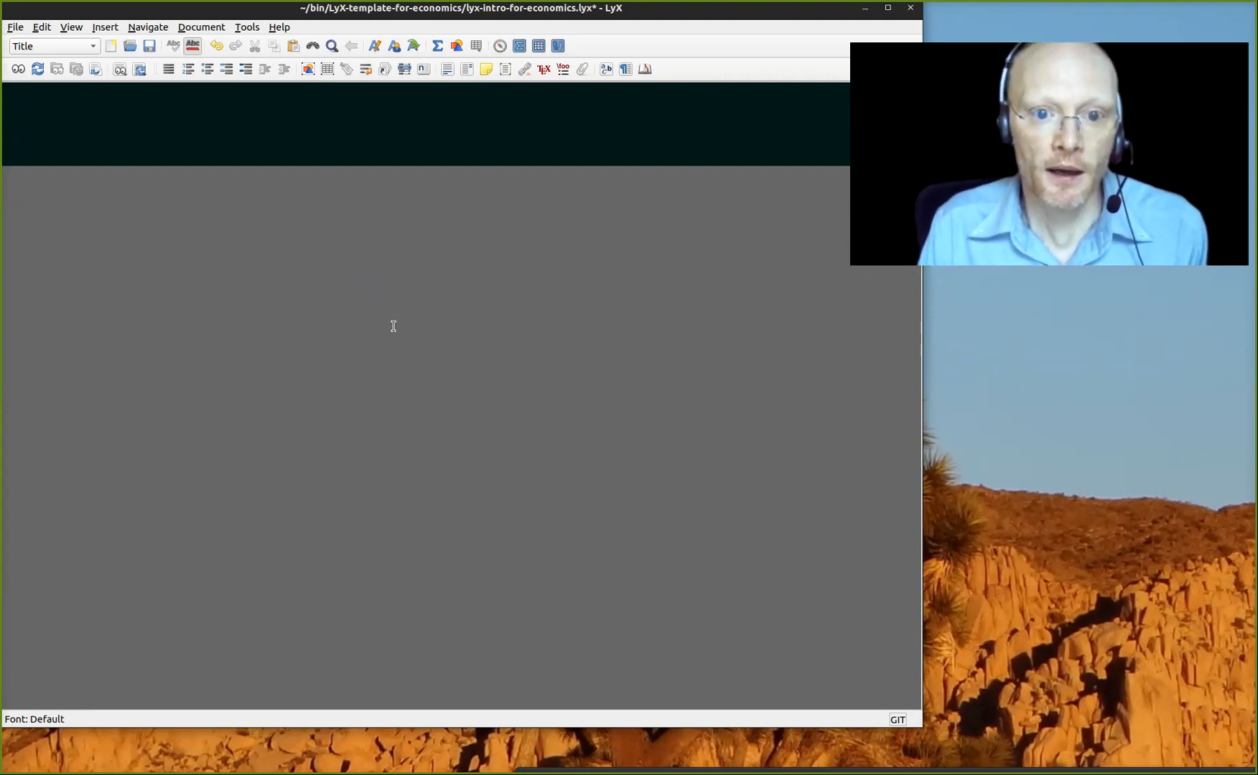
{"action": "type", "text": "Mt t"}
{"action": "type", "text": "itle"}
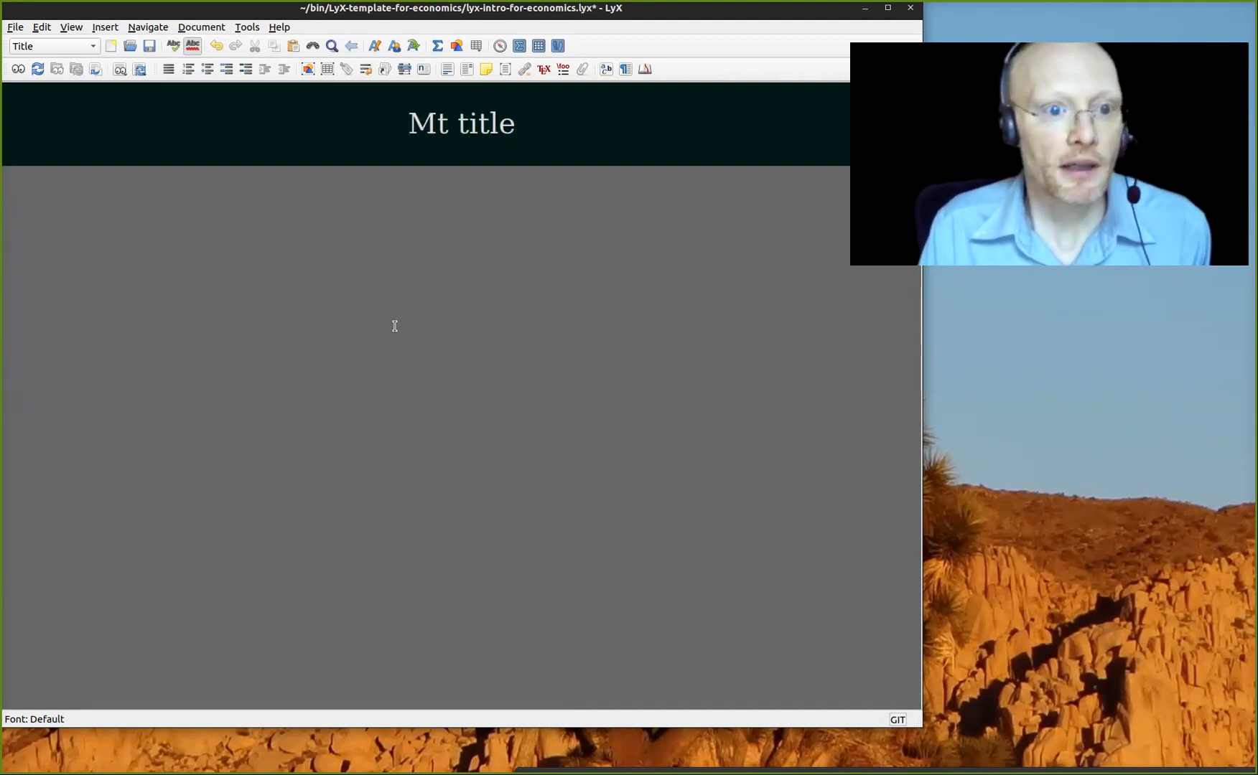
{"action": "key", "text": "Return"}
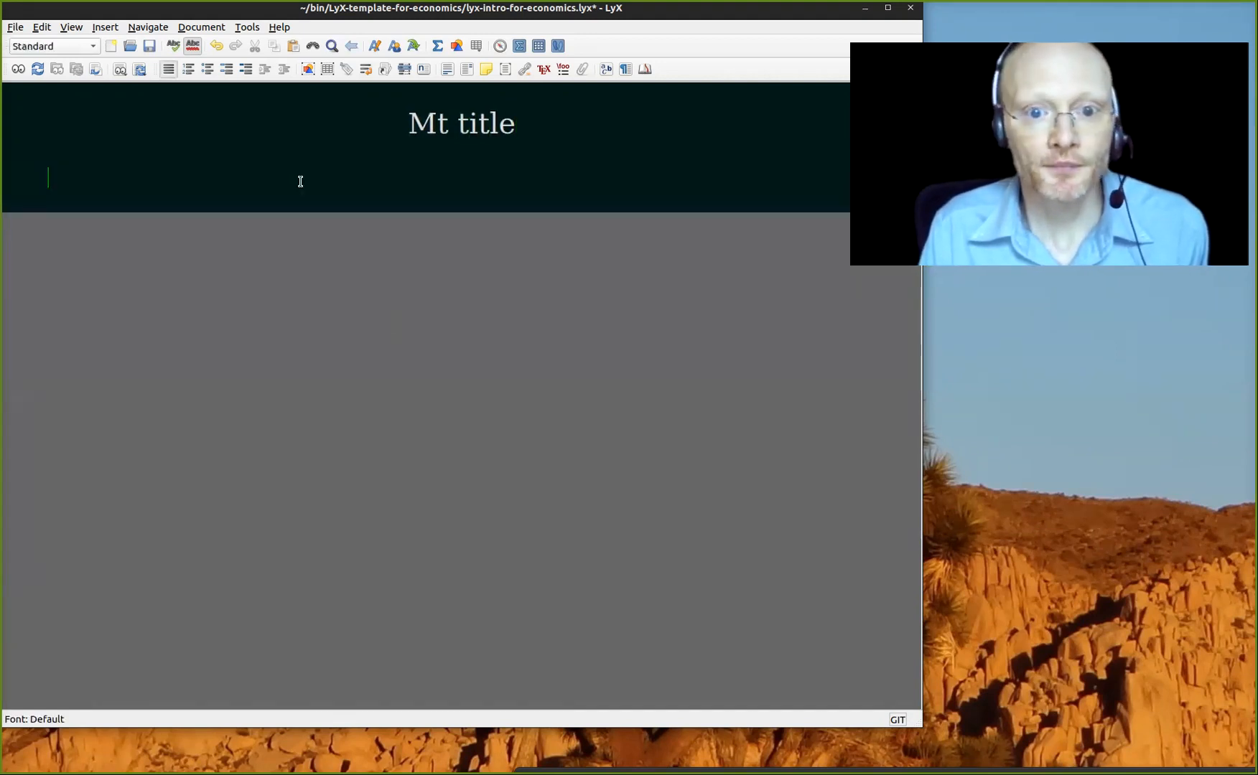
Step: Enter "my name" below the title, apply the Author style to it and start a new paragraph
{"action": "type", "text": "my name"}
{"action": "key", "text": "alt+p"}
{"action": "key", "text": "space"}
{"action": "type", "text": "au"}
{"action": "key", "text": "Return"}
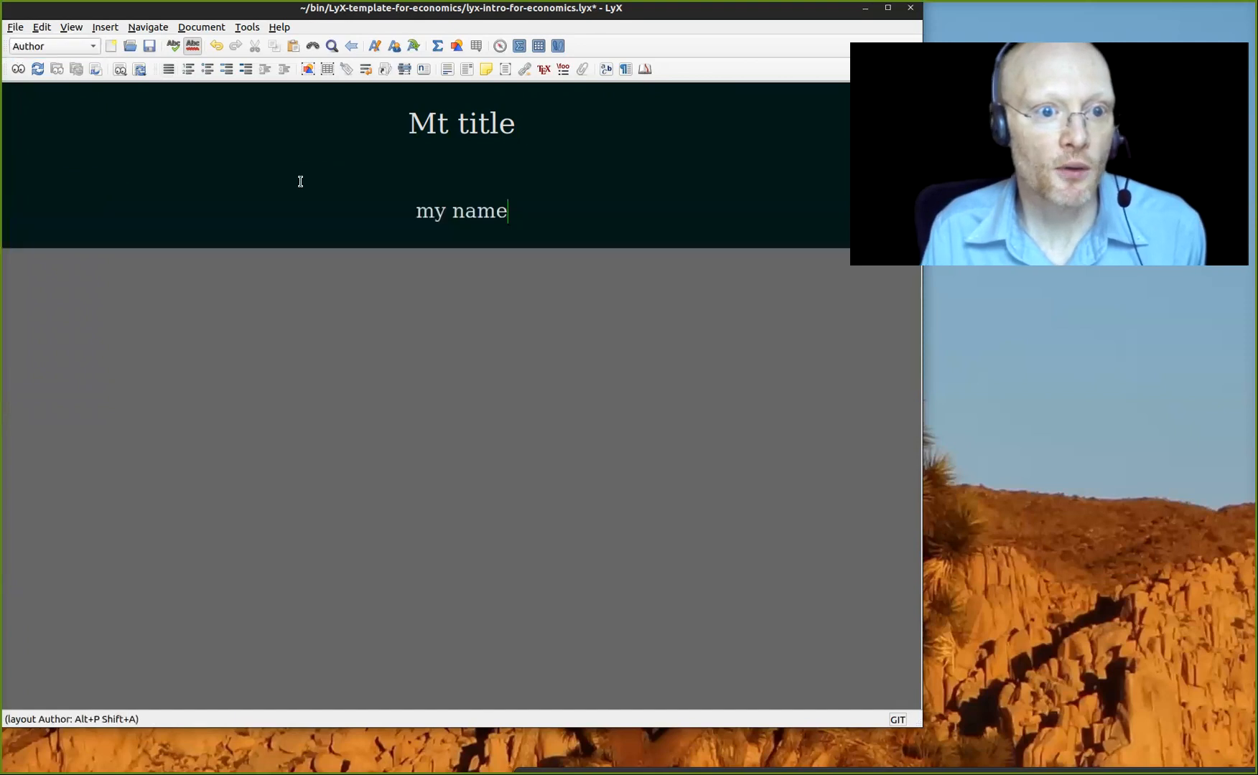
{"action": "key", "text": "Return"}
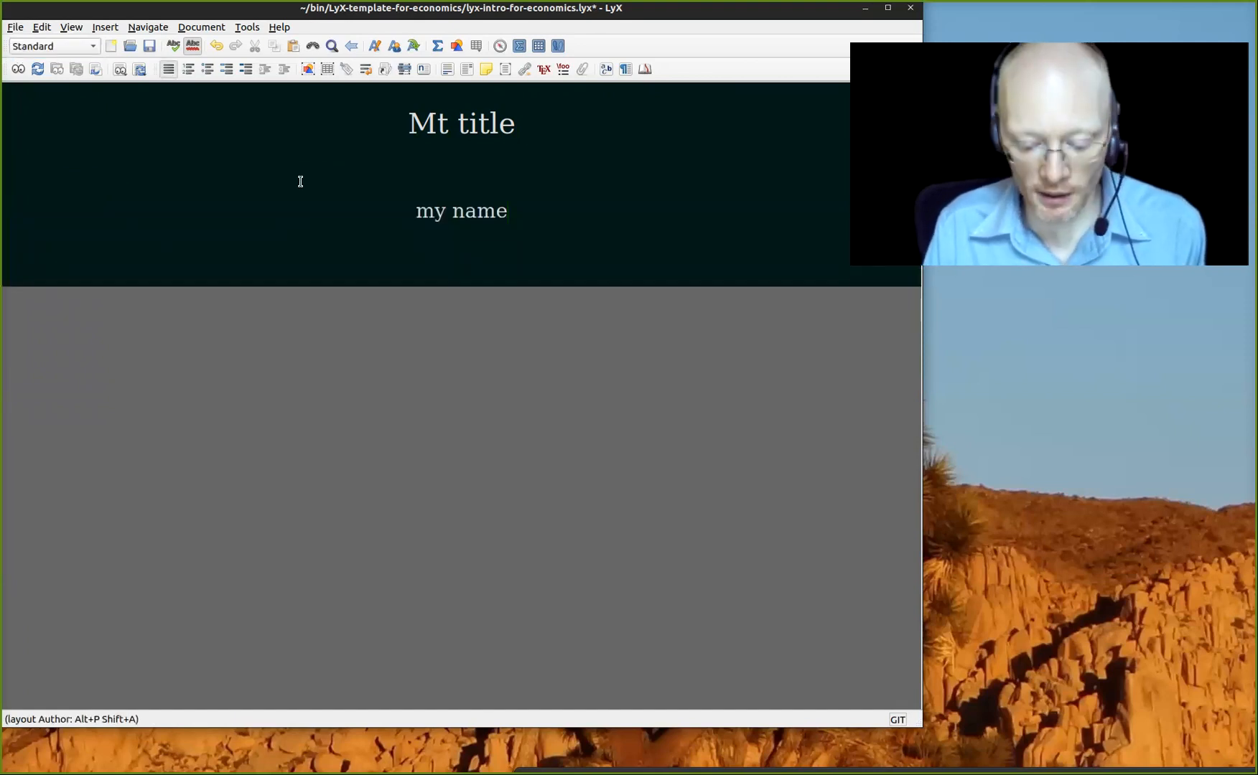
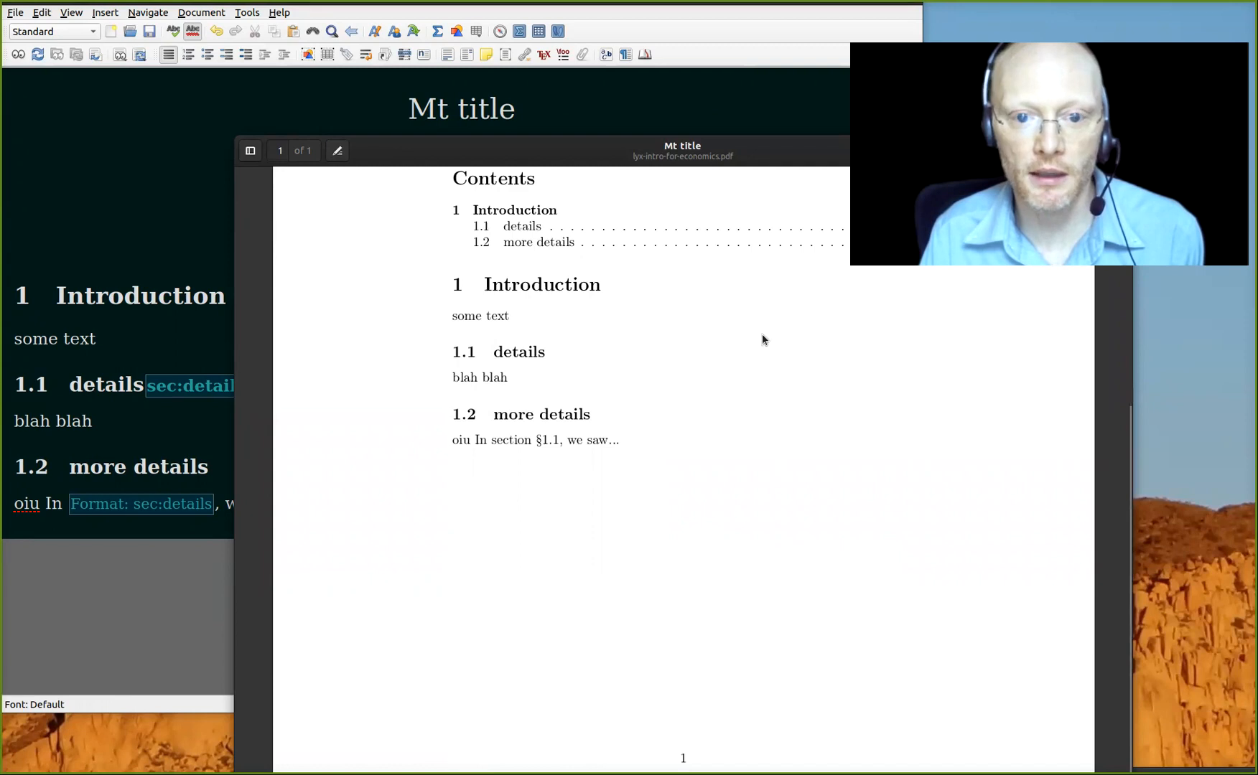
Step: Insert a display equation reading e^{iπ} = -1 in a new paragraph at the end of section 1.2
{"action": "left_click_drag", "start_coordinate": [763, 331], "coordinate": [57, 774]}
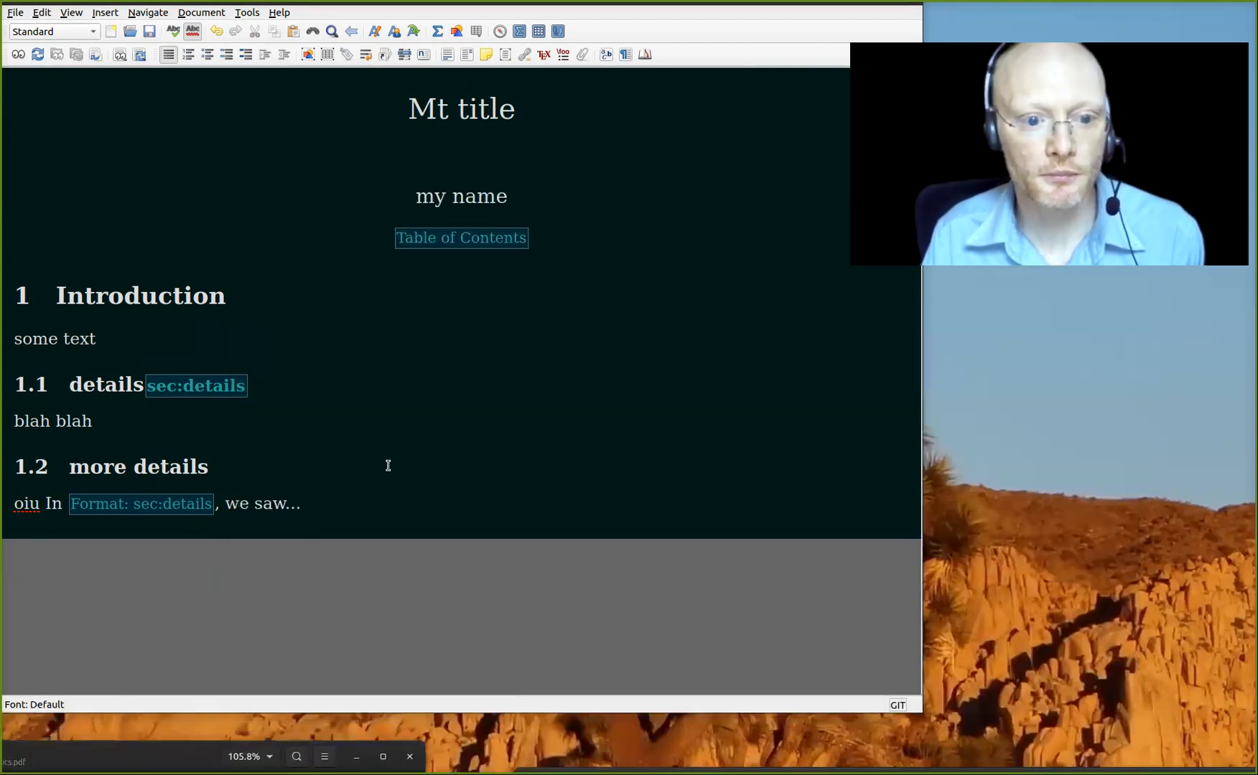
{"action": "left_click", "coordinate": [434, 496]}
{"action": "key", "text": "Return"}
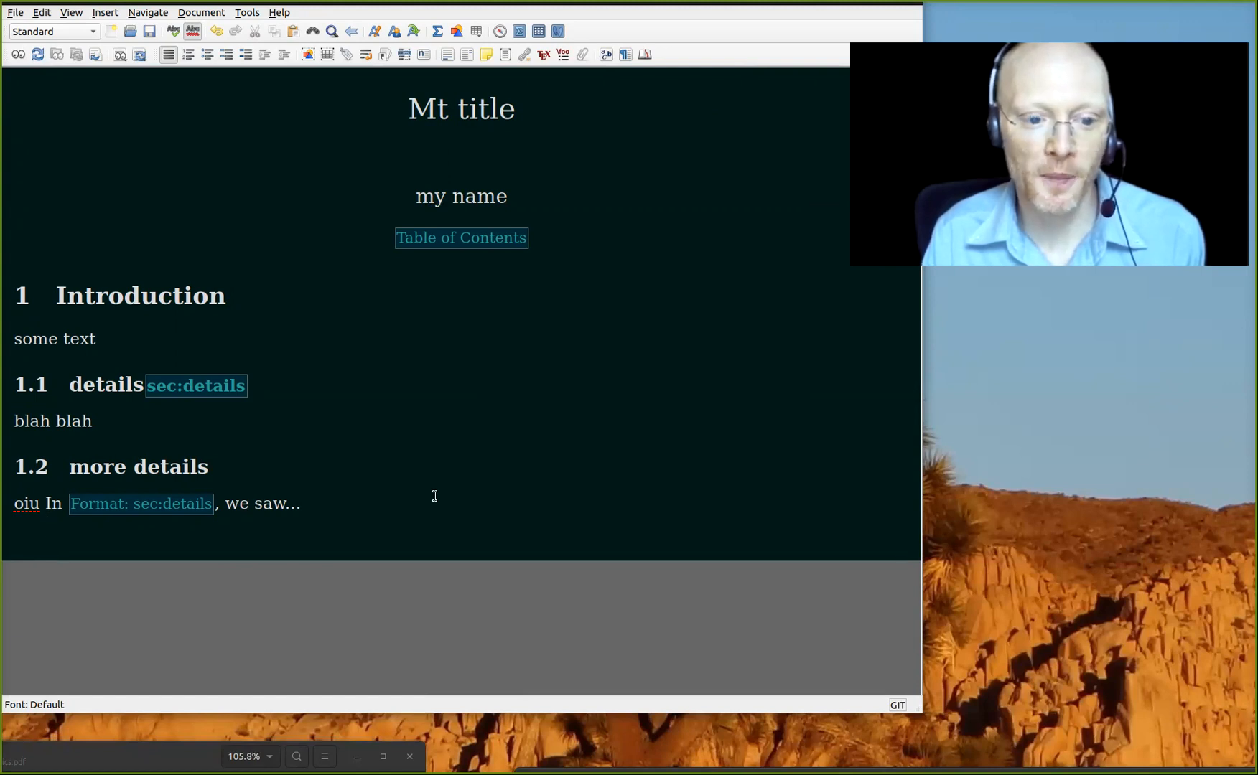
{"action": "key", "text": "ctrl+shift+m"}
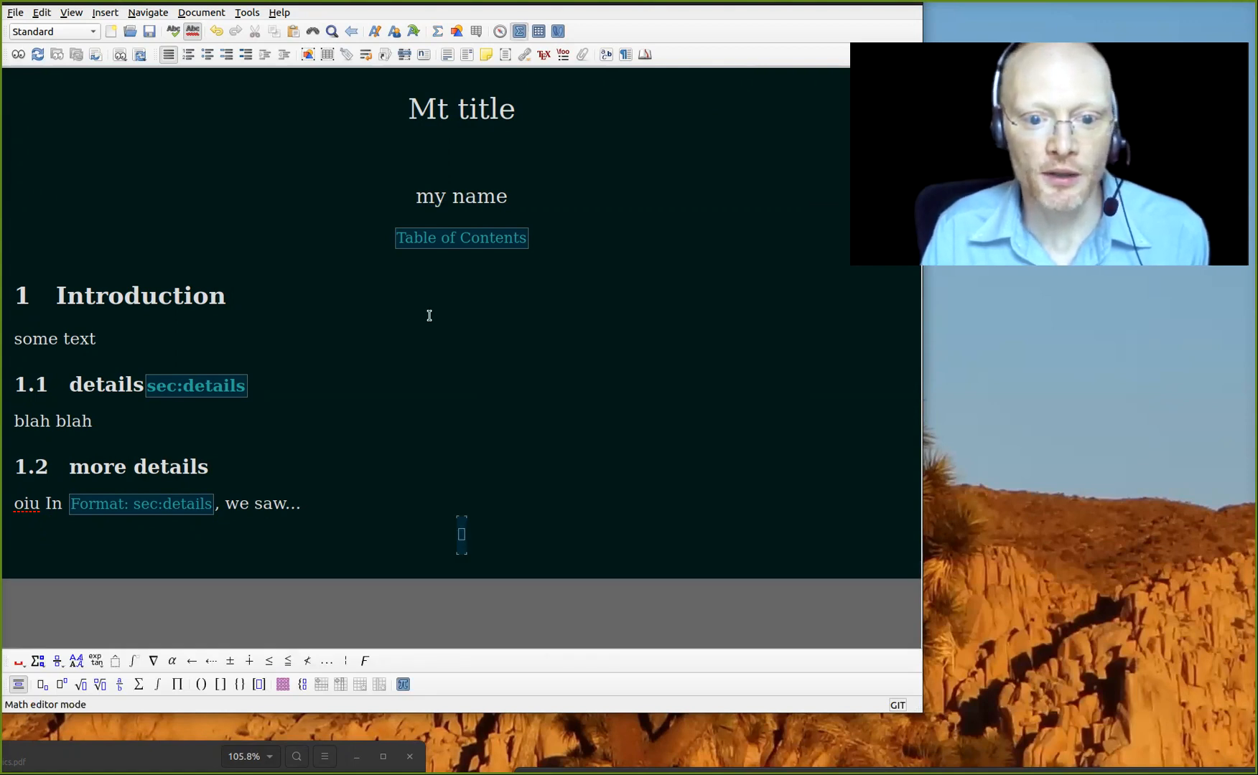
{"action": "type", "text": "e"}
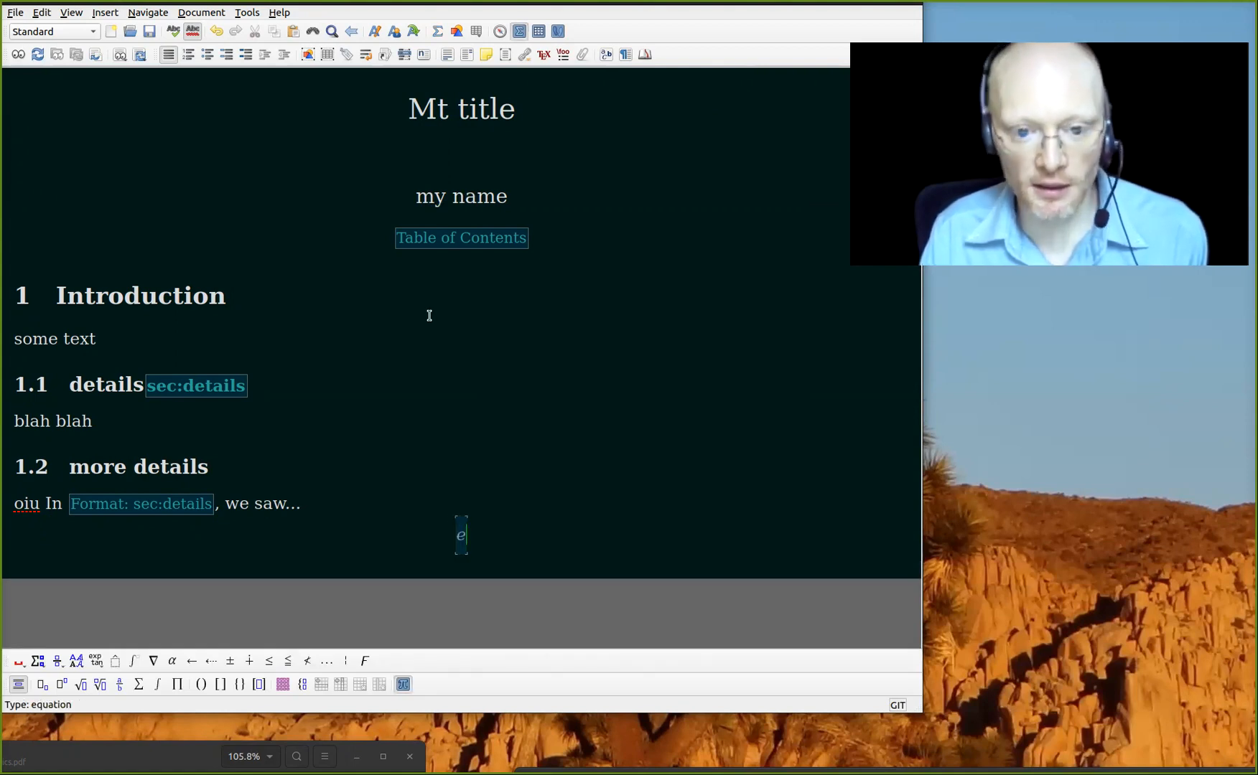
{"action": "type", "text": "^i\\pi"}
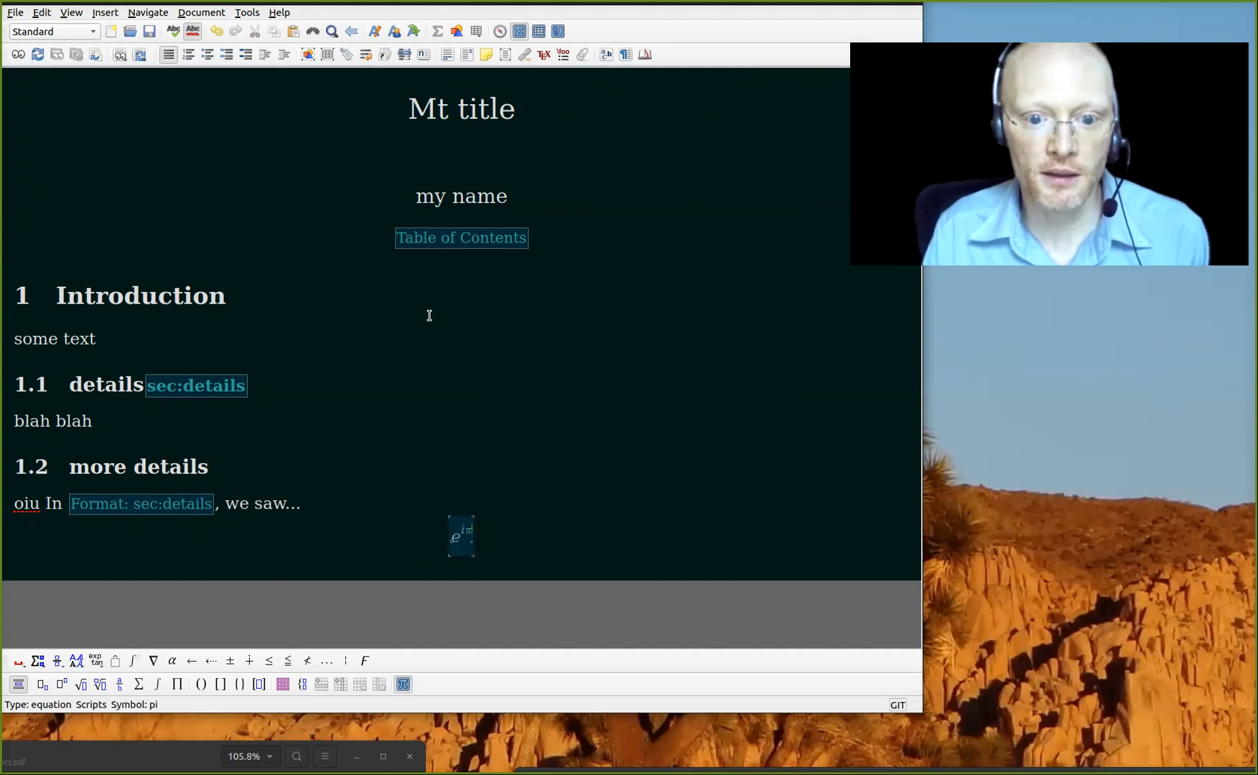
{"action": "key", "text": "Right"}
{"action": "type", "text": "=-1"}
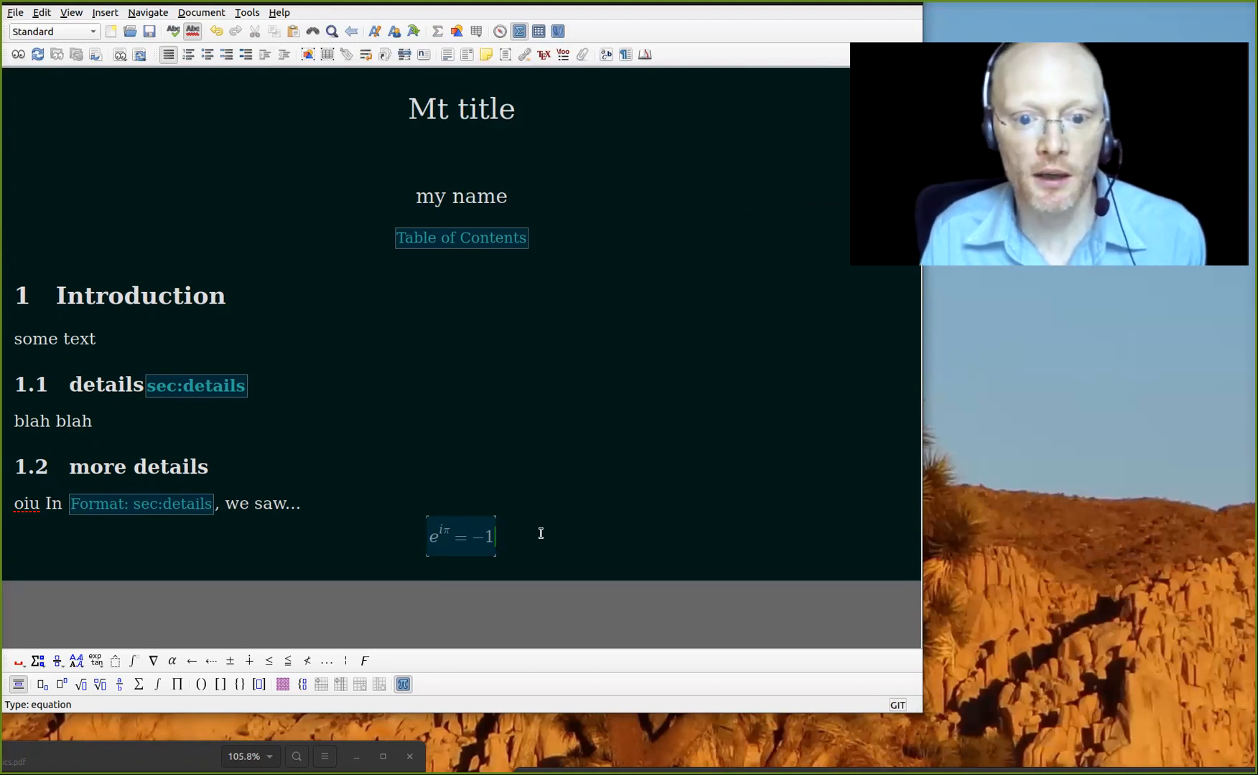
Step: Add a second row to the equation with an integral of e^x whose lower limit is -∞
{"action": "key", "text": "ctrl+Return"}
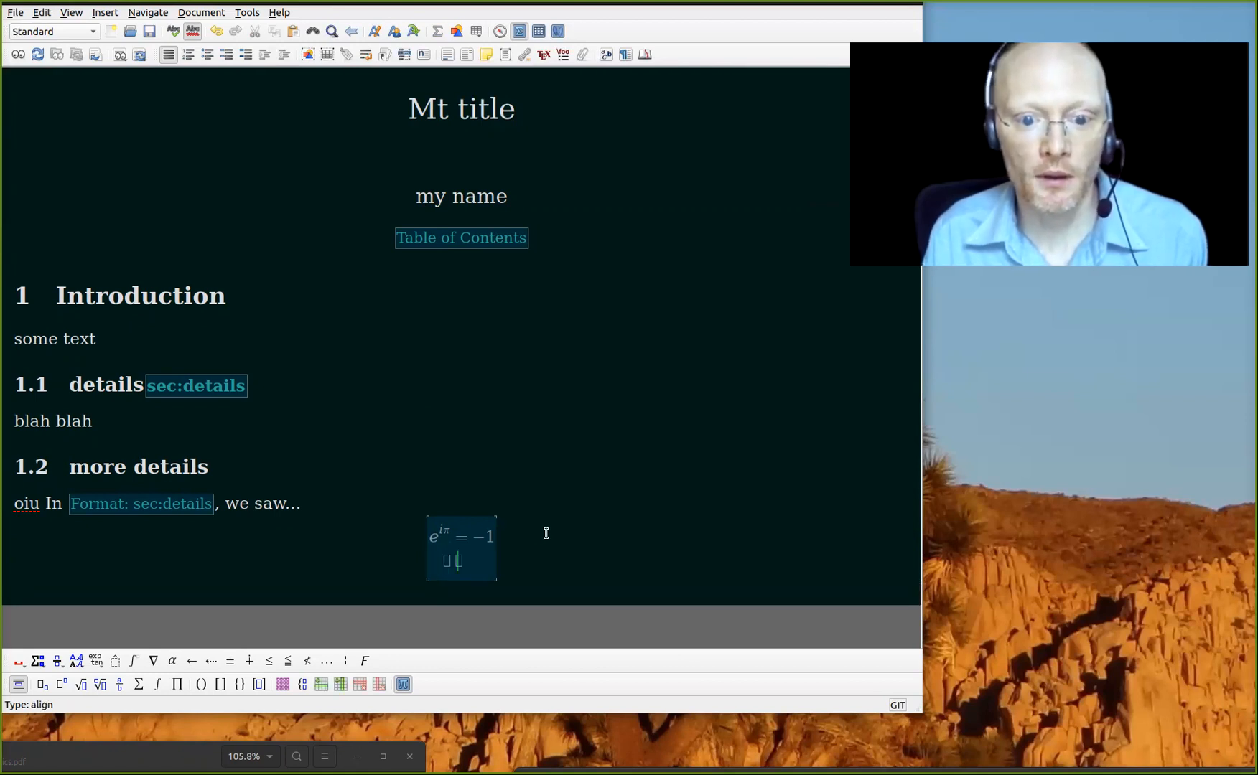
{"action": "key", "text": "Left"}
{"action": "type", "text": "\\int_"}
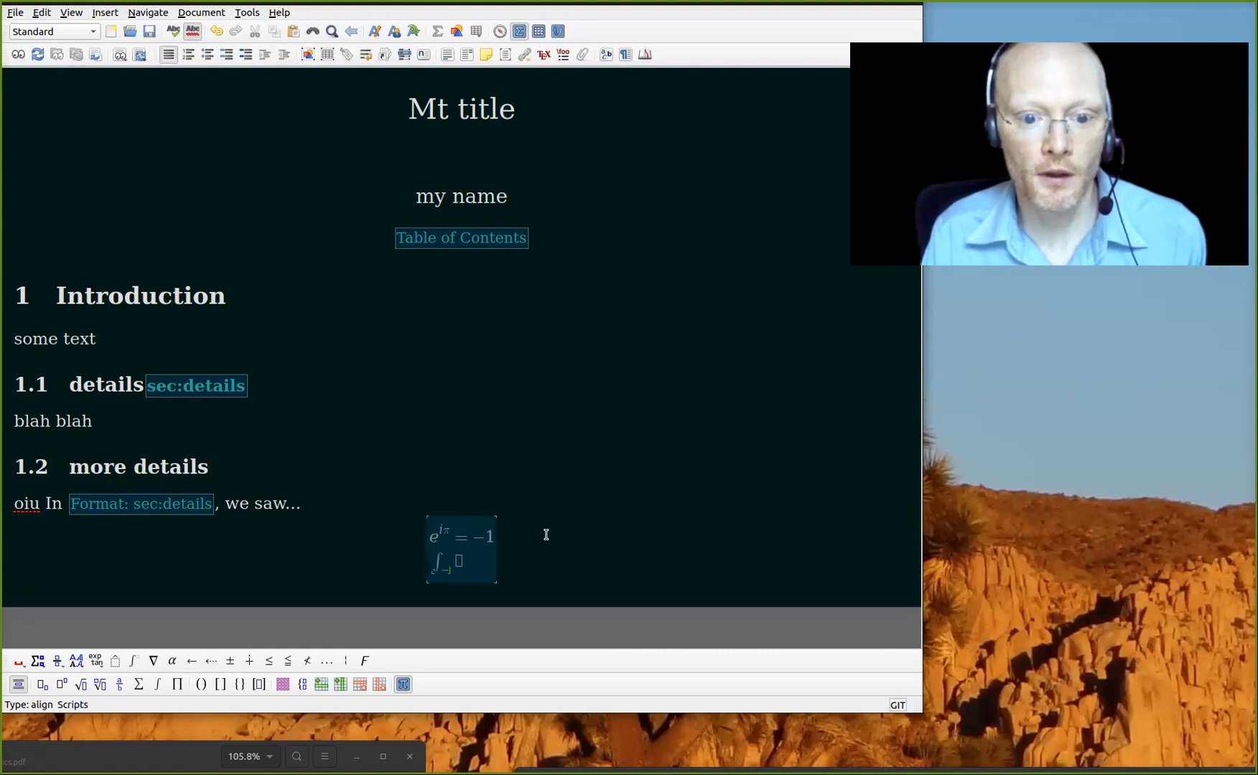
{"action": "type", "text": "-\\infty"}
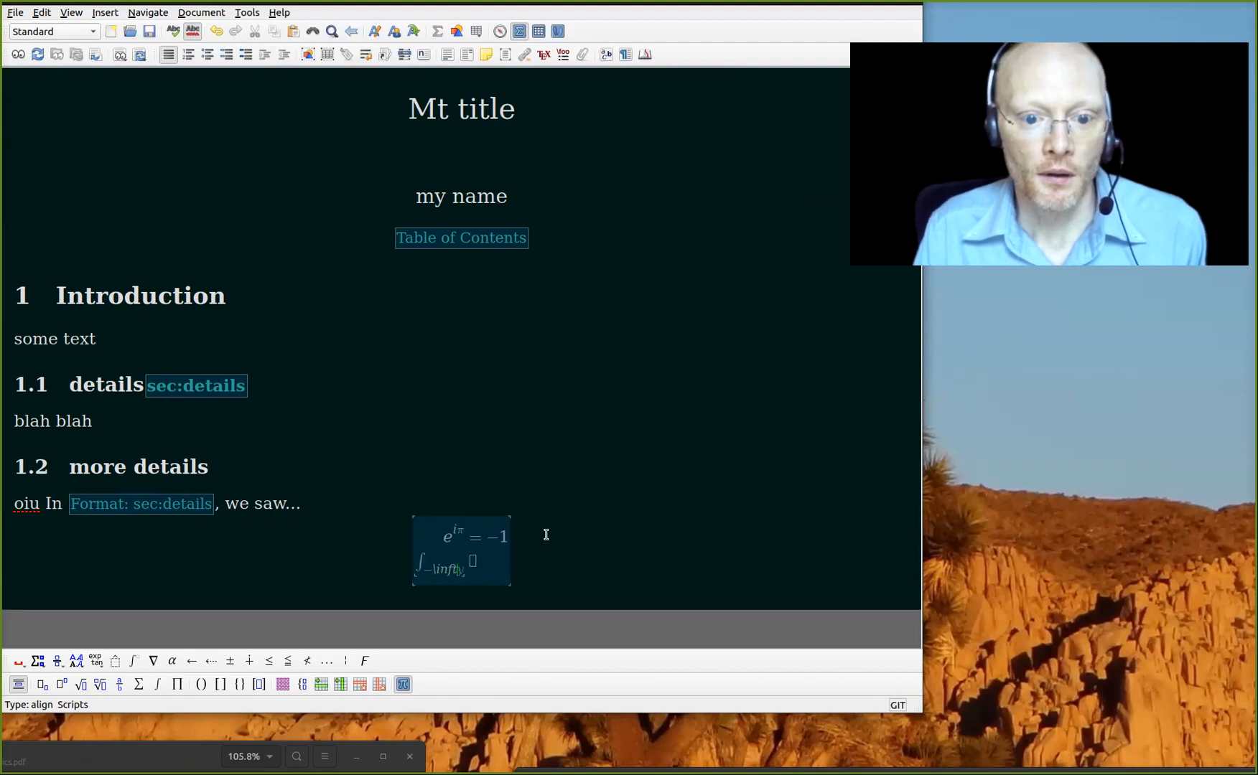
{"action": "key", "text": "space"}
{"action": "key", "text": "Right"}
{"action": "type", "text": "e"}
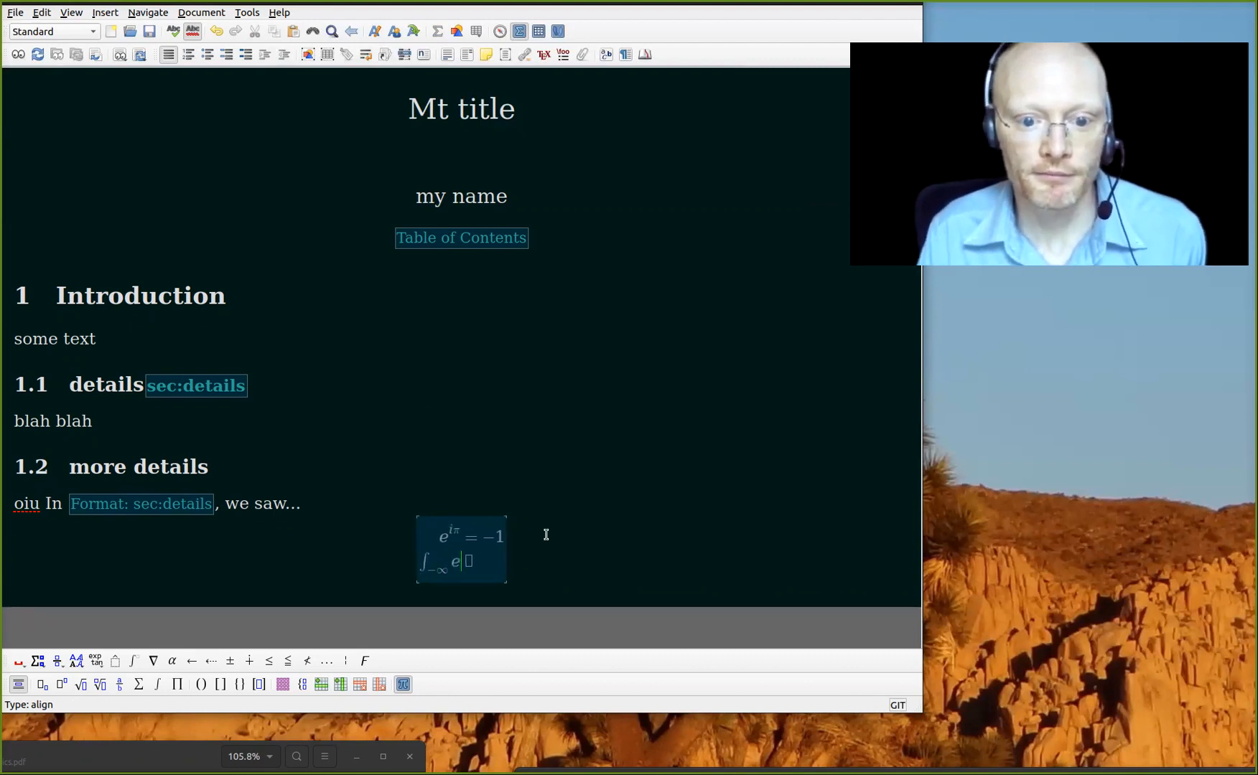
{"action": "type", "text": "^{x"}
{"action": "key", "text": "Right"}
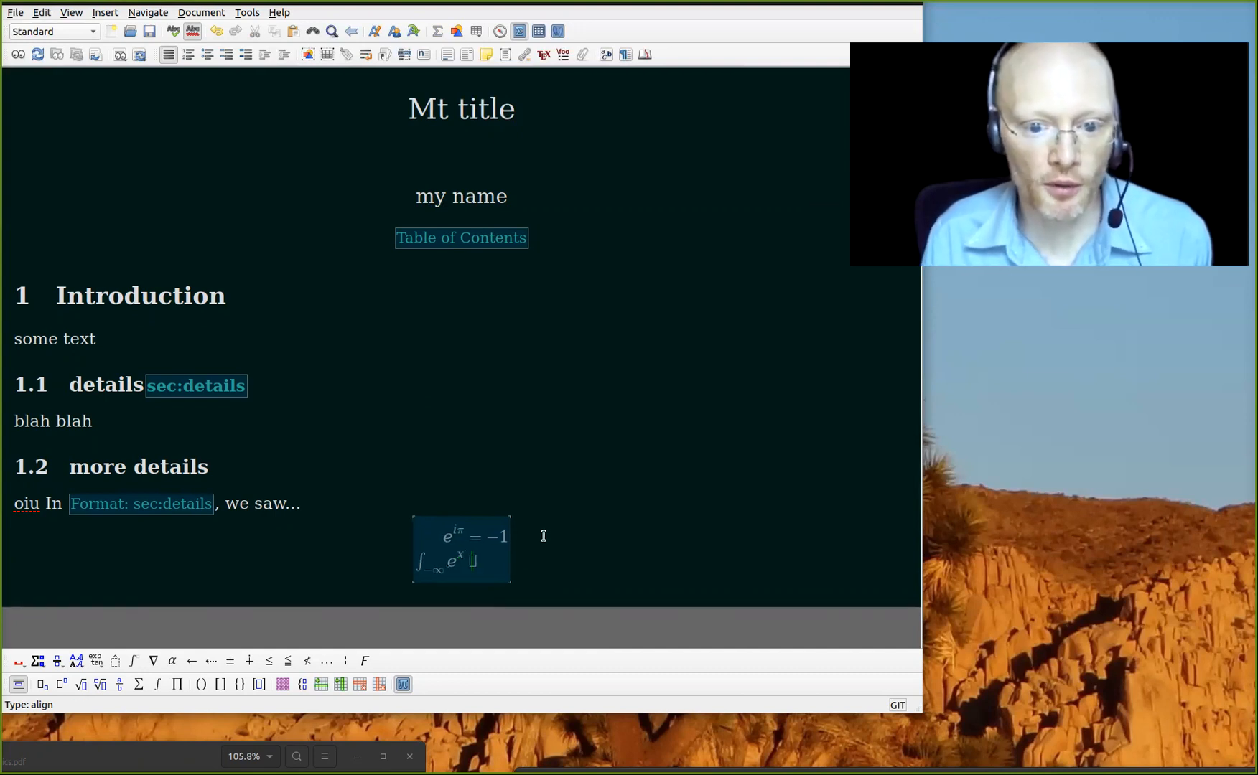
{"action": "key", "text": "Right"}
{"action": "key", "text": "Left"}
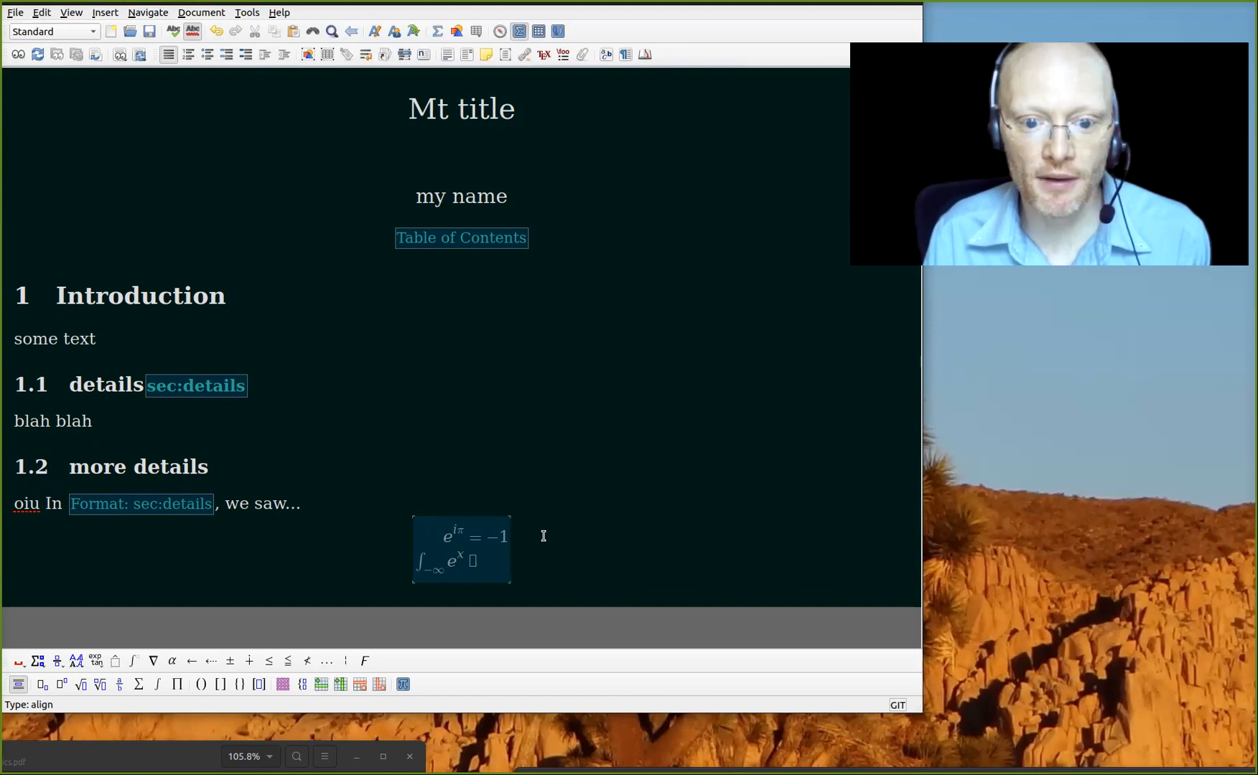
Step: Label the integral row eq:pretty and update the compiled PDF to check its equation number
{"action": "key", "text": "alt+i"}
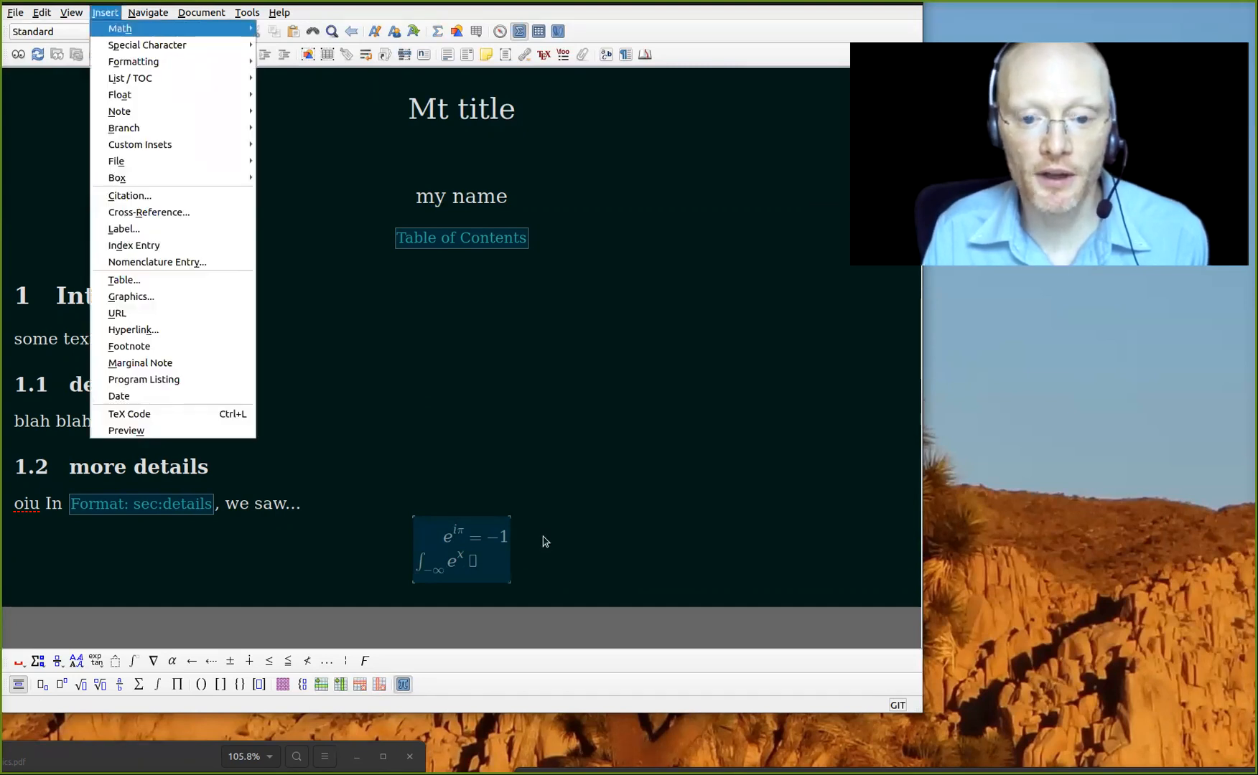
{"action": "key", "text": "l"}
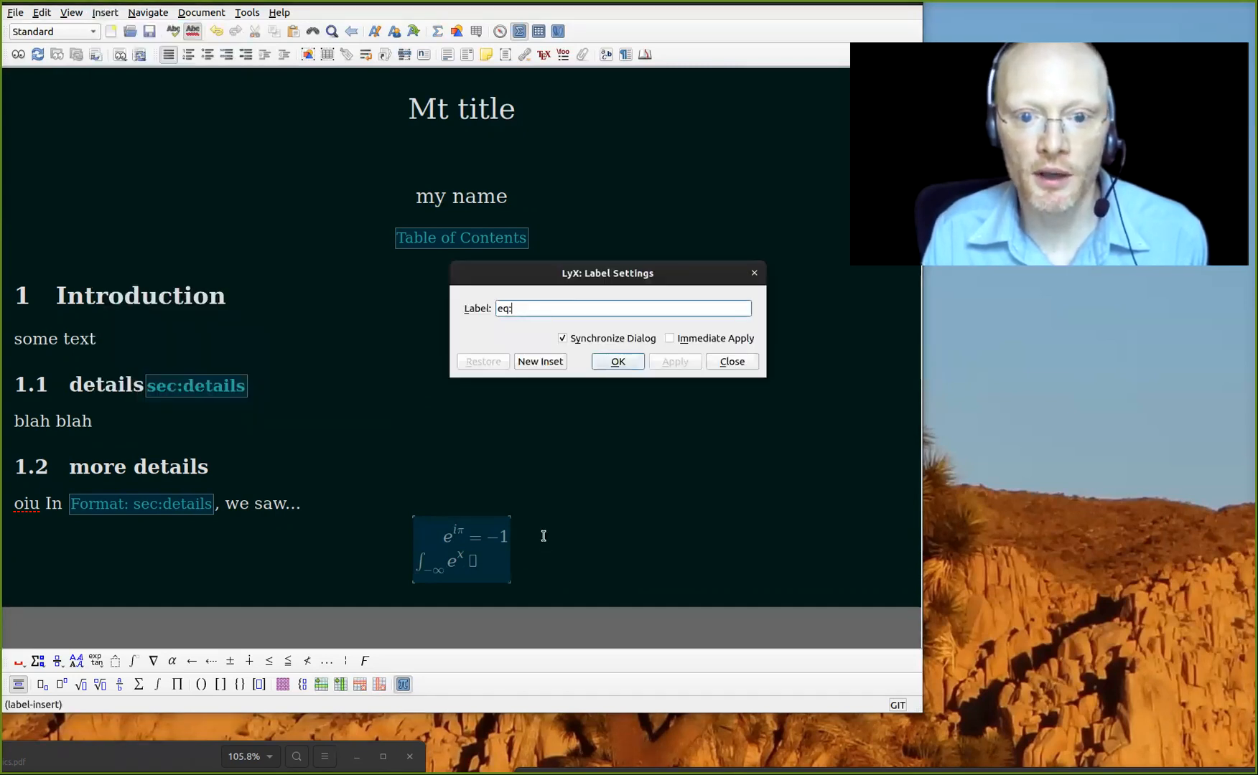
{"action": "type", "text": "pretty"}
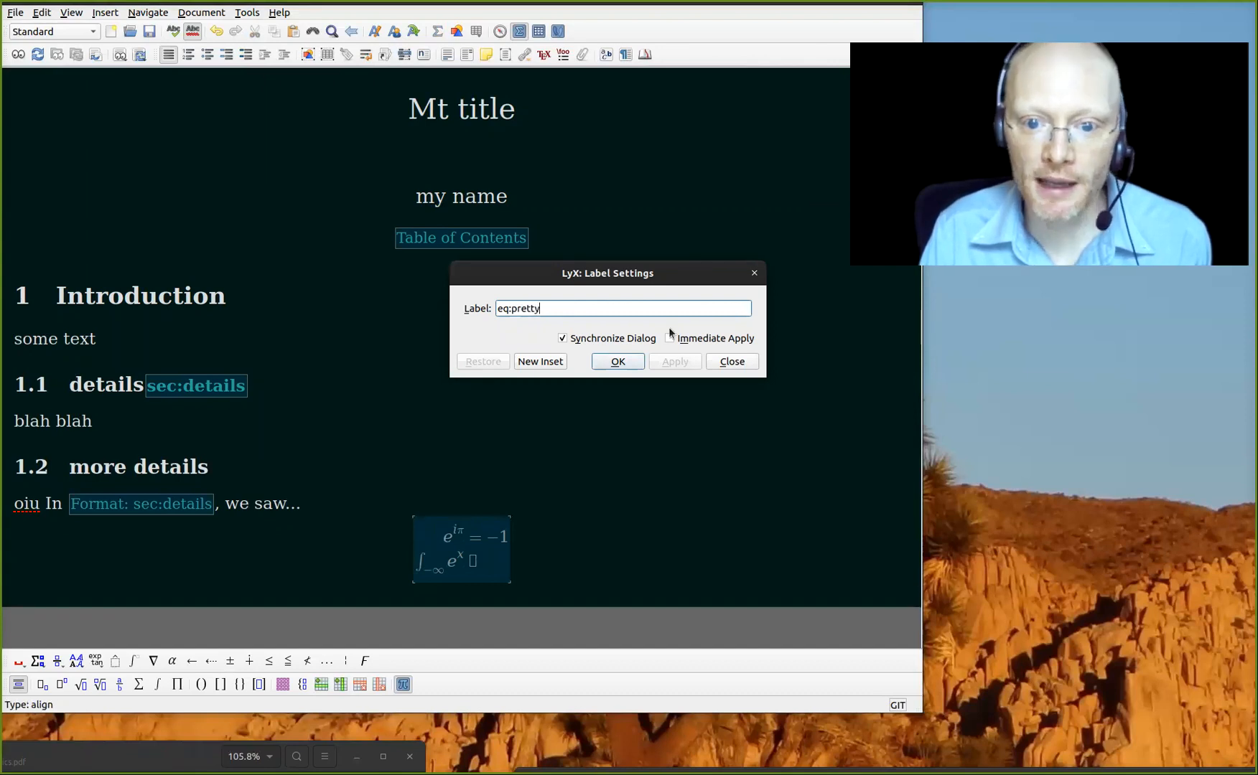
{"action": "left_click", "coordinate": [619, 361]}
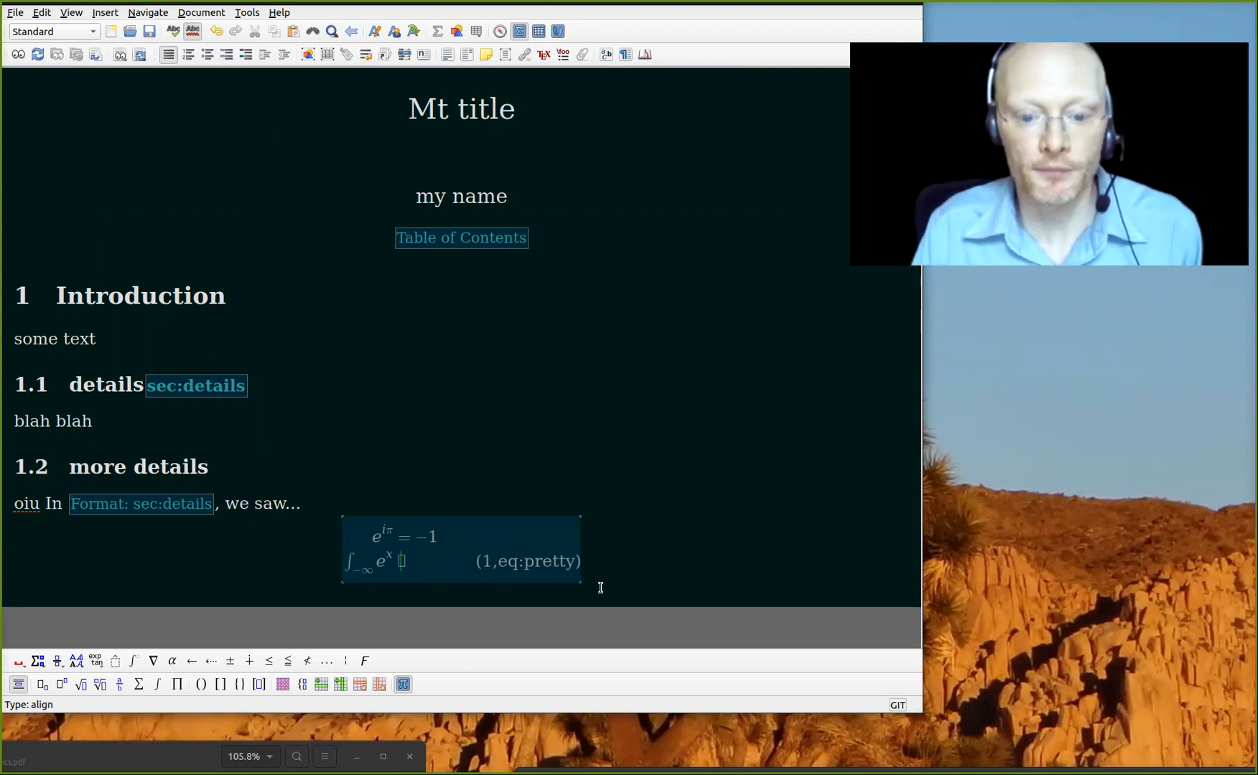
{"action": "key", "text": "ctrl+r"}
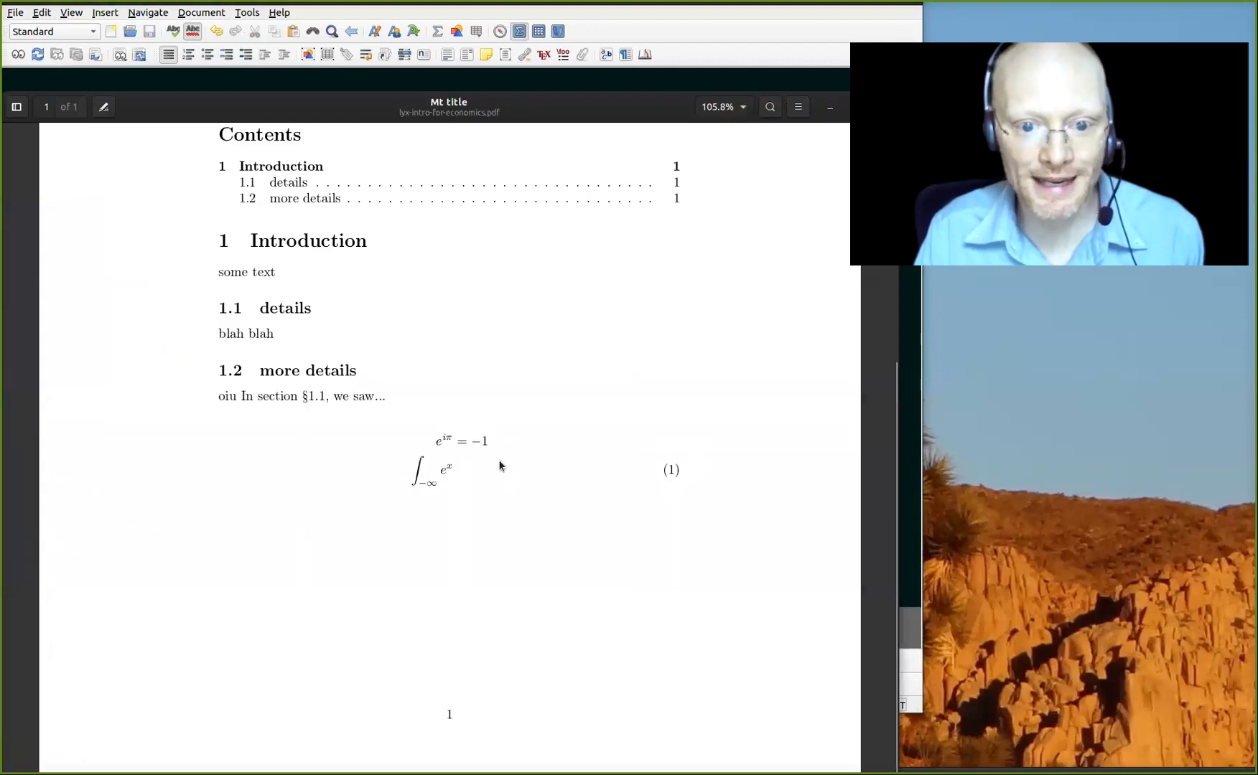
{"action": "left_click_drag", "start_coordinate": [667, 107], "coordinate": [217, 748]}
Step: Insert a formatted cross-reference to eq:pretty in a new line below the equations
{"action": "left_click", "coordinate": [660, 577]}
{"action": "key", "text": "Return"}
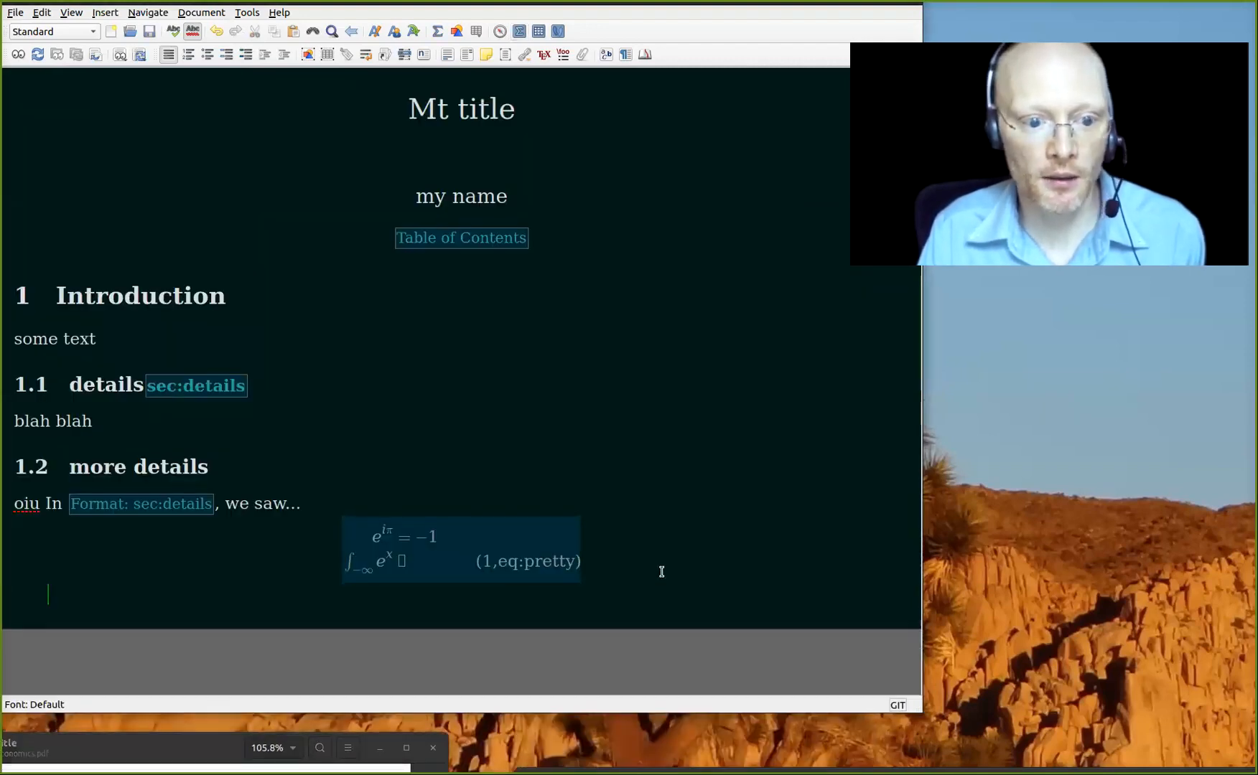
{"action": "key", "text": "alt+i"}
{"action": "key", "text": "r"}
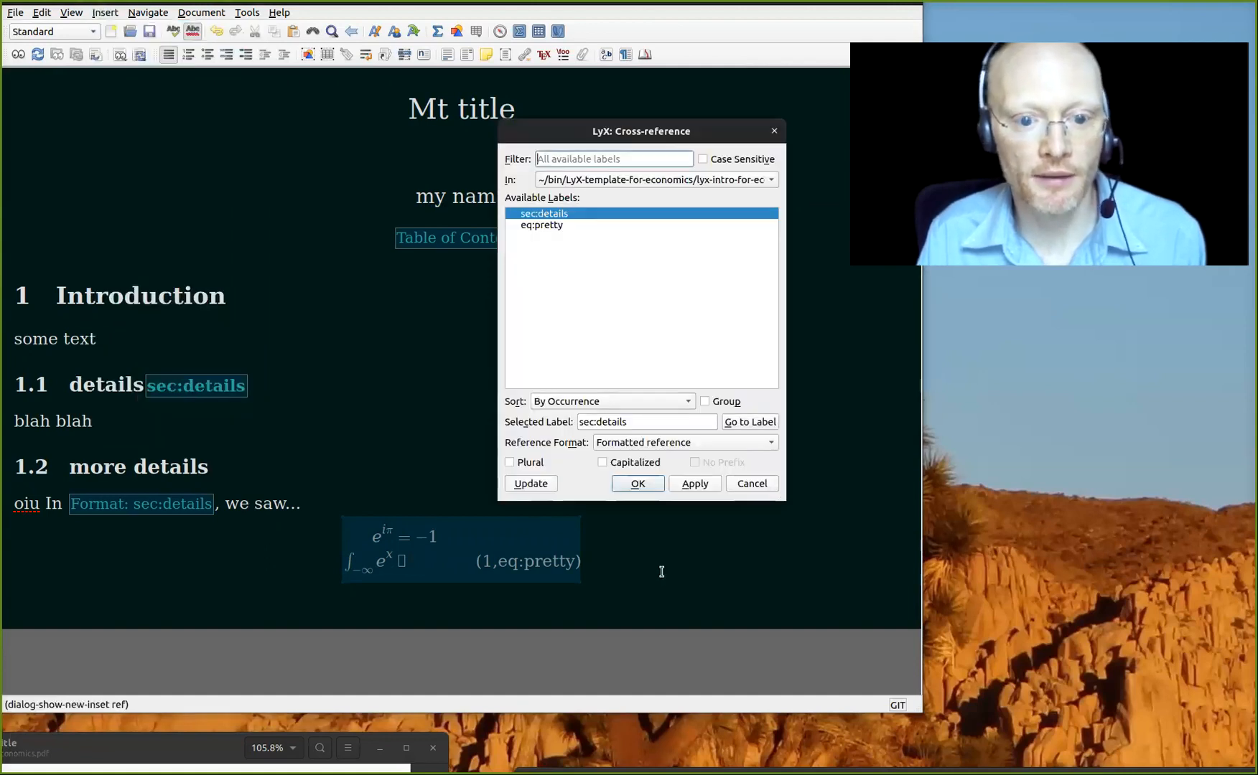
{"action": "left_click", "coordinate": [547, 226]}
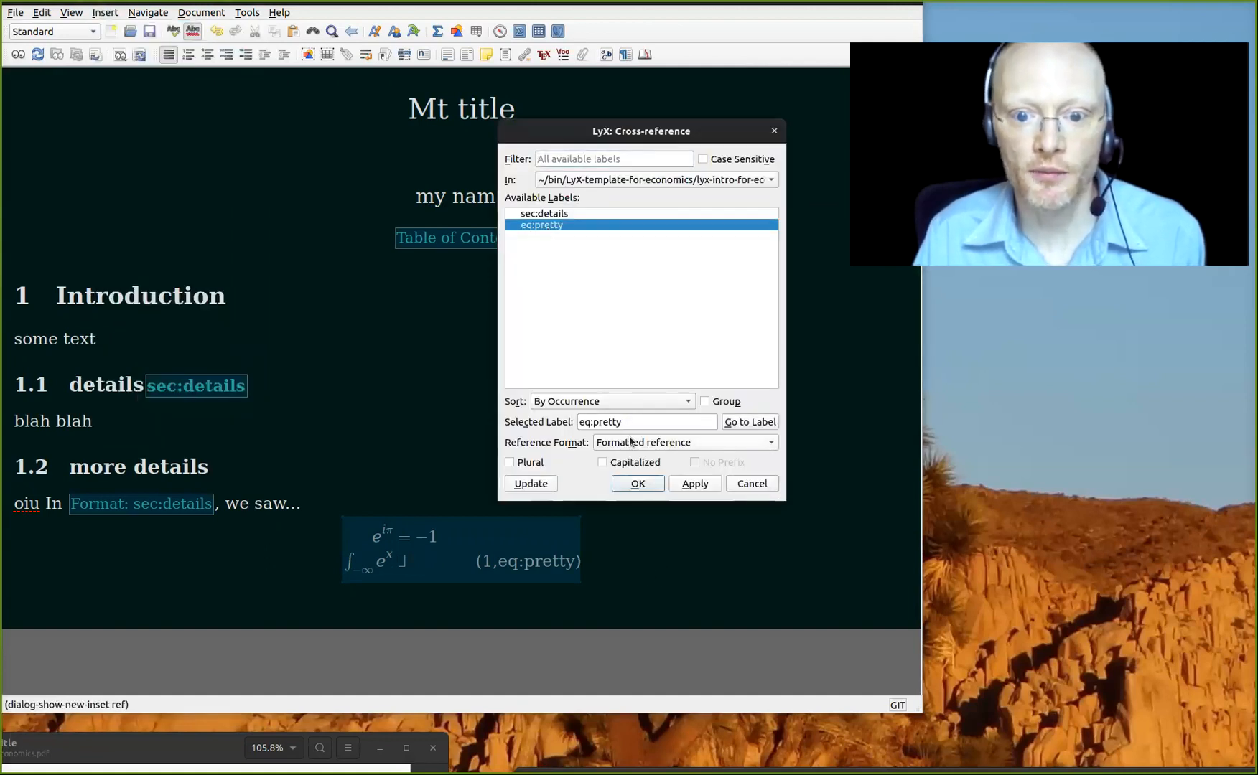
{"action": "left_click", "coordinate": [634, 484]}
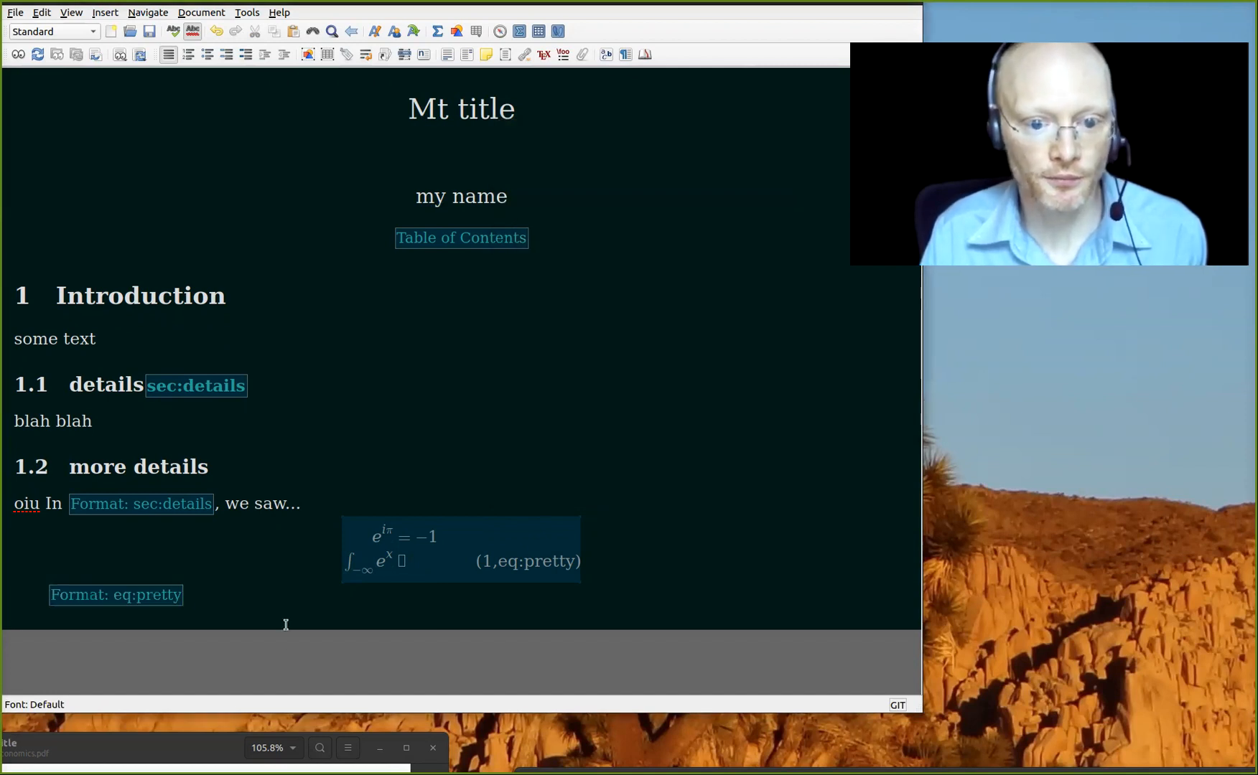
Step: Complete the sentence after the equation reference with "is true.", check it in the compiled PDF and start a new paragraph
{"action": "type", "text": "is tre"}
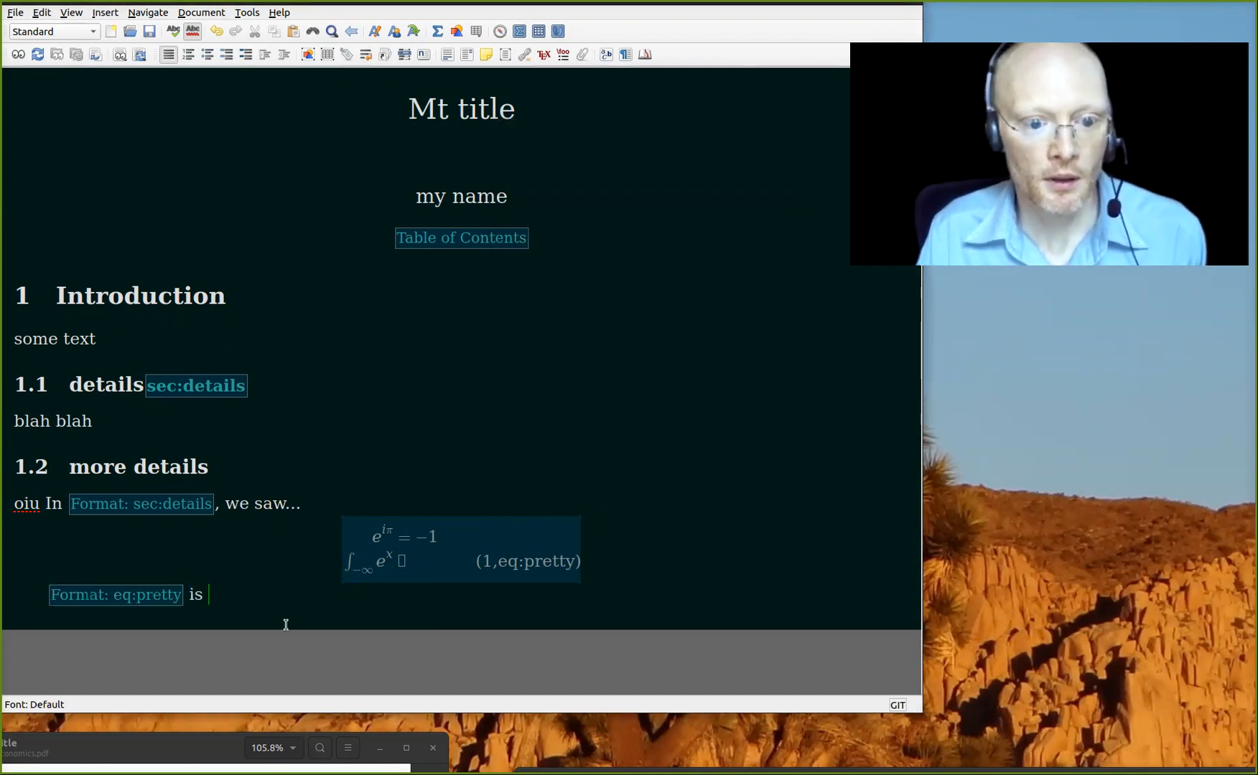
{"action": "type", "text": "s"}
{"action": "key", "text": "BackSpace"}
{"action": "key", "text": "BackSpace"}
{"action": "type", "text": "ue."}
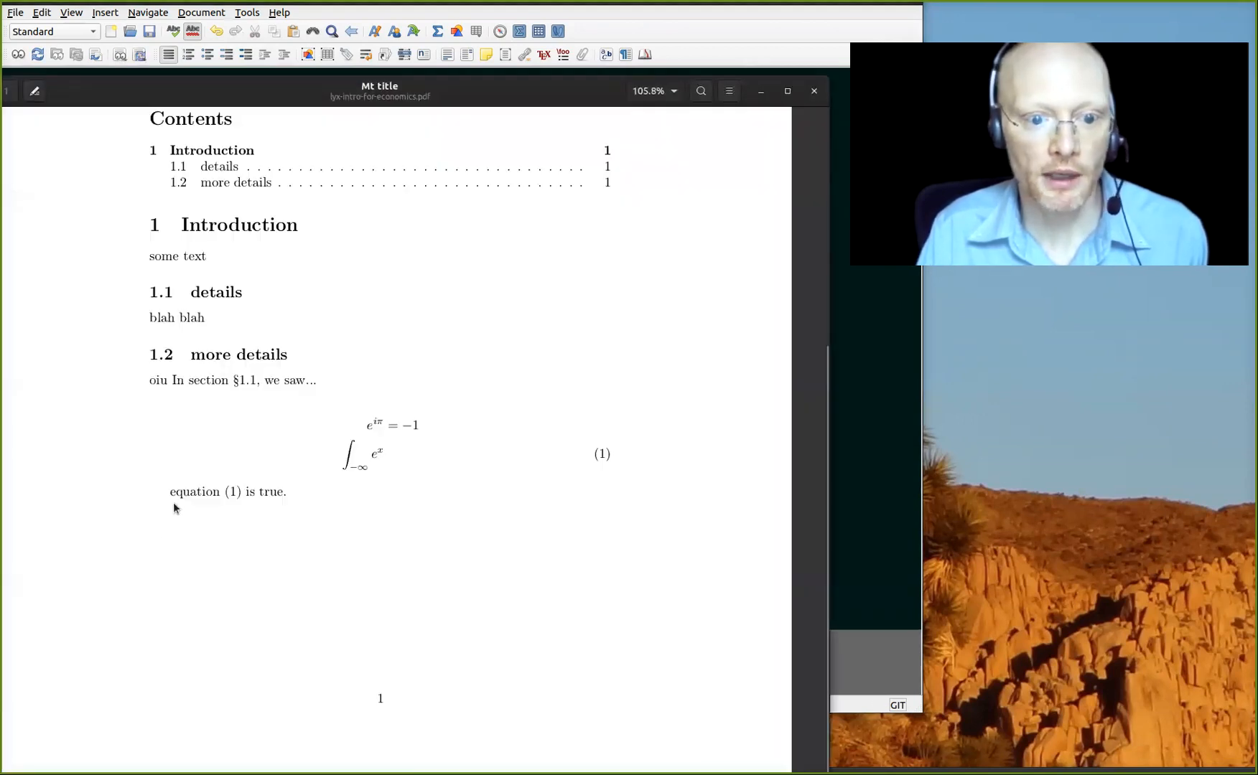
{"action": "left_click_drag", "start_coordinate": [419, 397], "coordinate": [84, 774]}
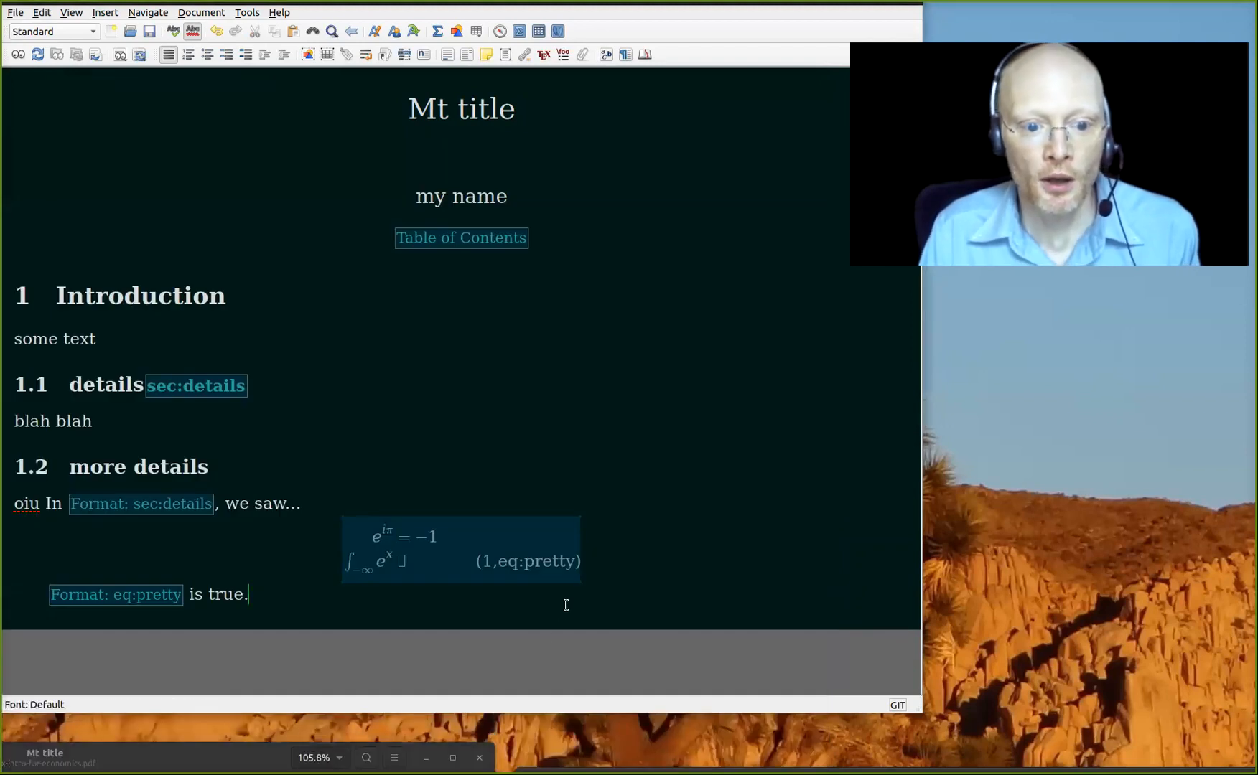
{"action": "key", "text": "Return"}
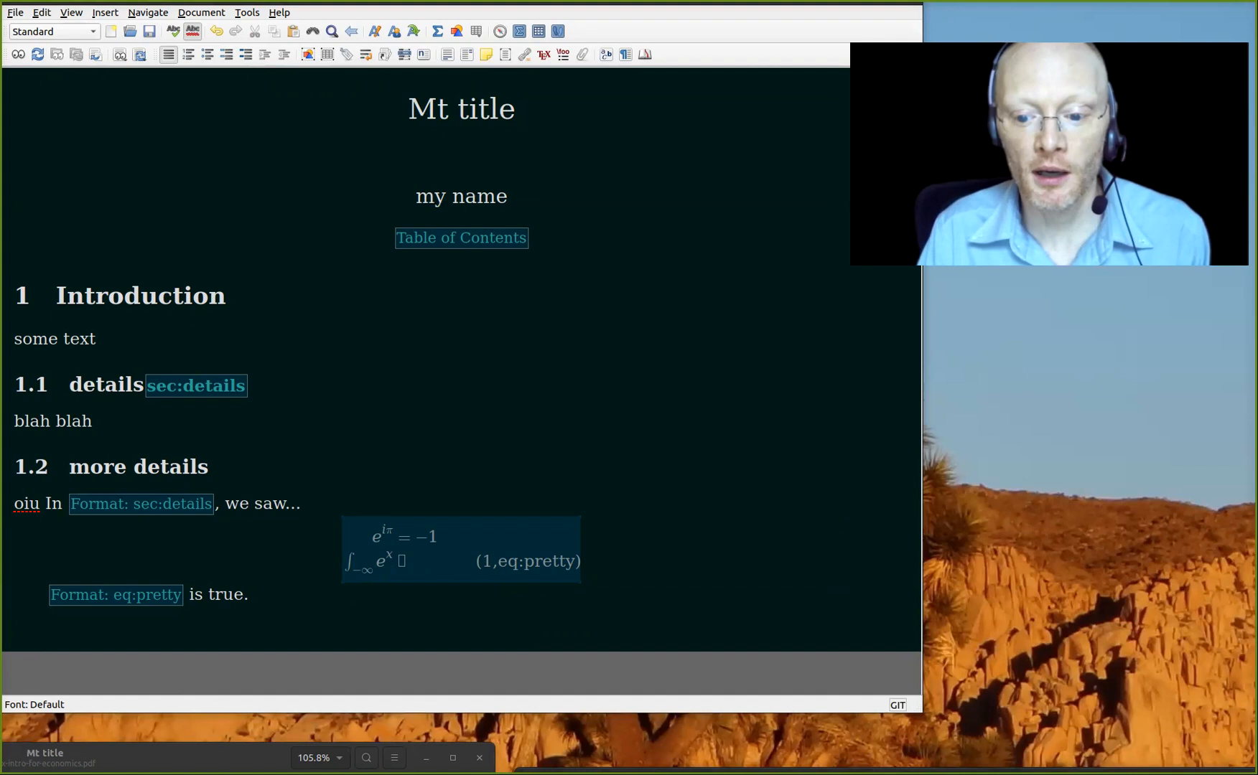
Step: Switch to Google Scholar in the browser and search for "life satisfaction developing economies"
{"action": "left_click_drag", "start_coordinate": [1101, 774], "coordinate": [581, 400]}
{"action": "key", "text": "ctrl+Page_Up"}
{"action": "left_click", "coordinate": [523, 242]}
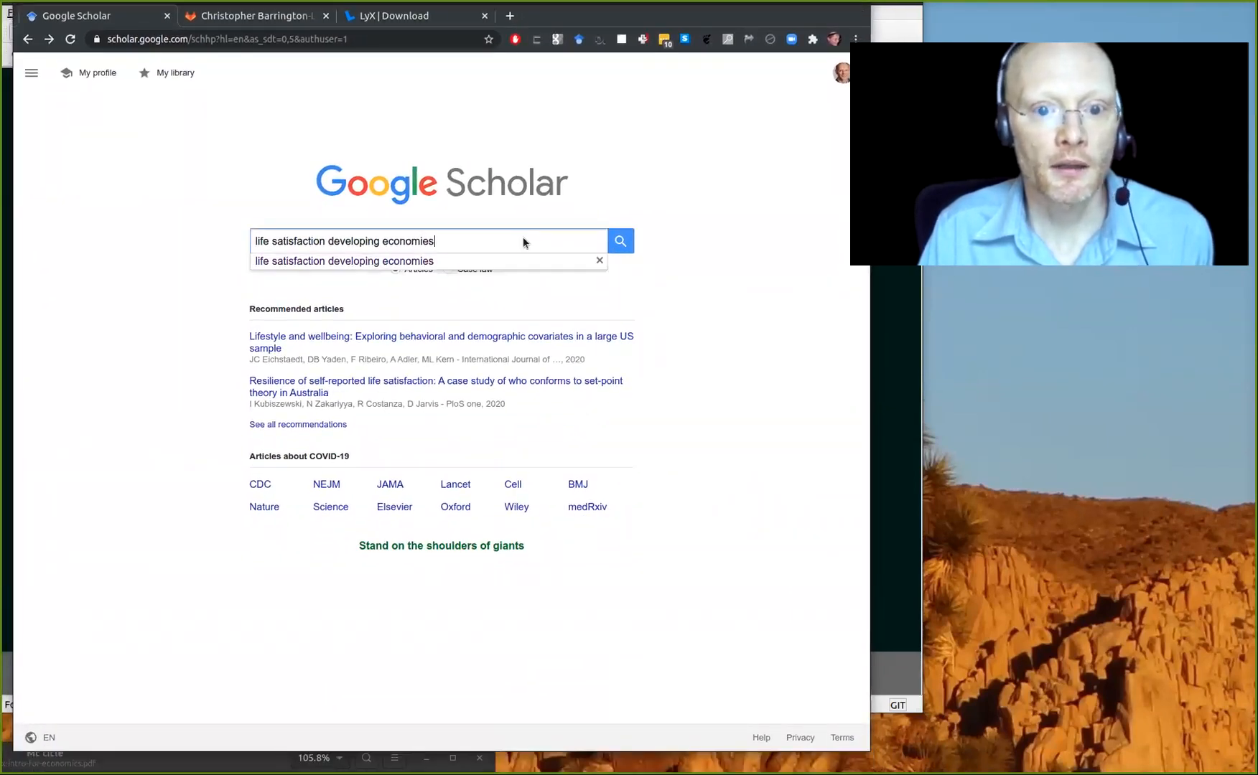
{"action": "key", "text": "Return"}
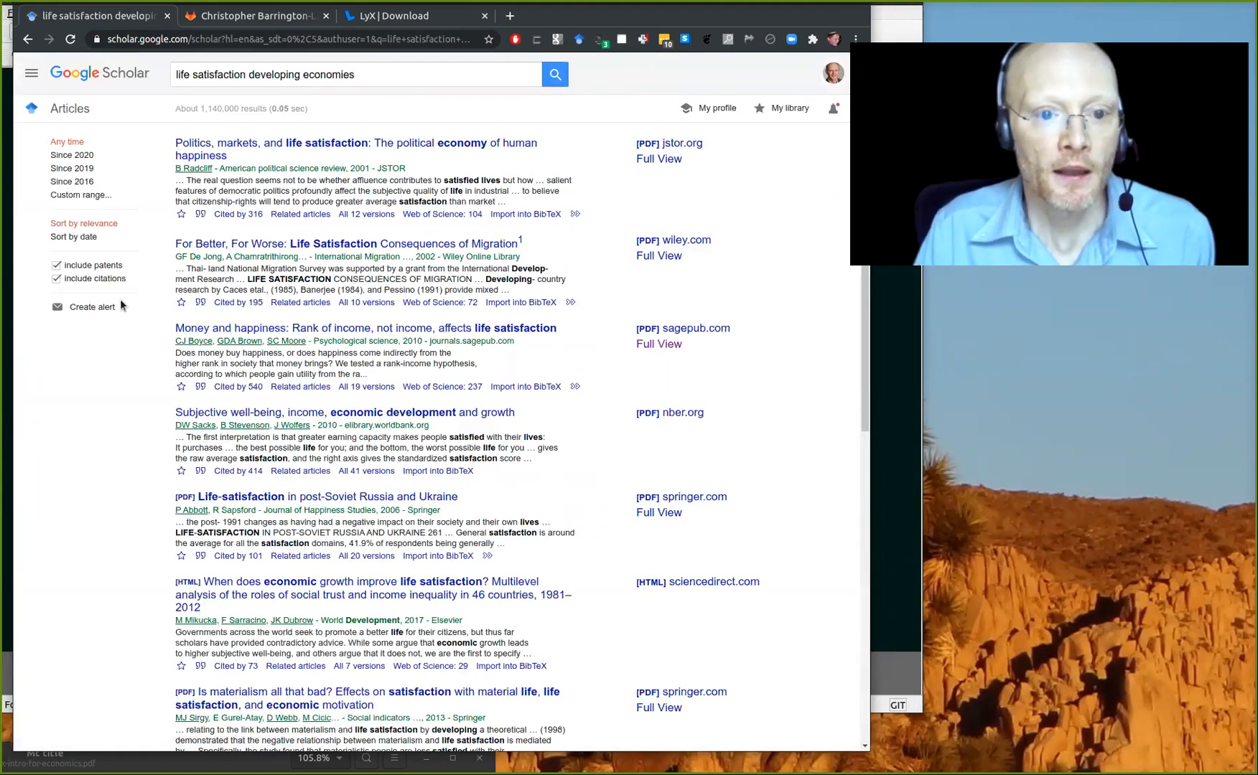
Step: Open the library links settings of Google Scholar and search for the library "mcgill"
{"action": "left_click", "coordinate": [31, 73]}
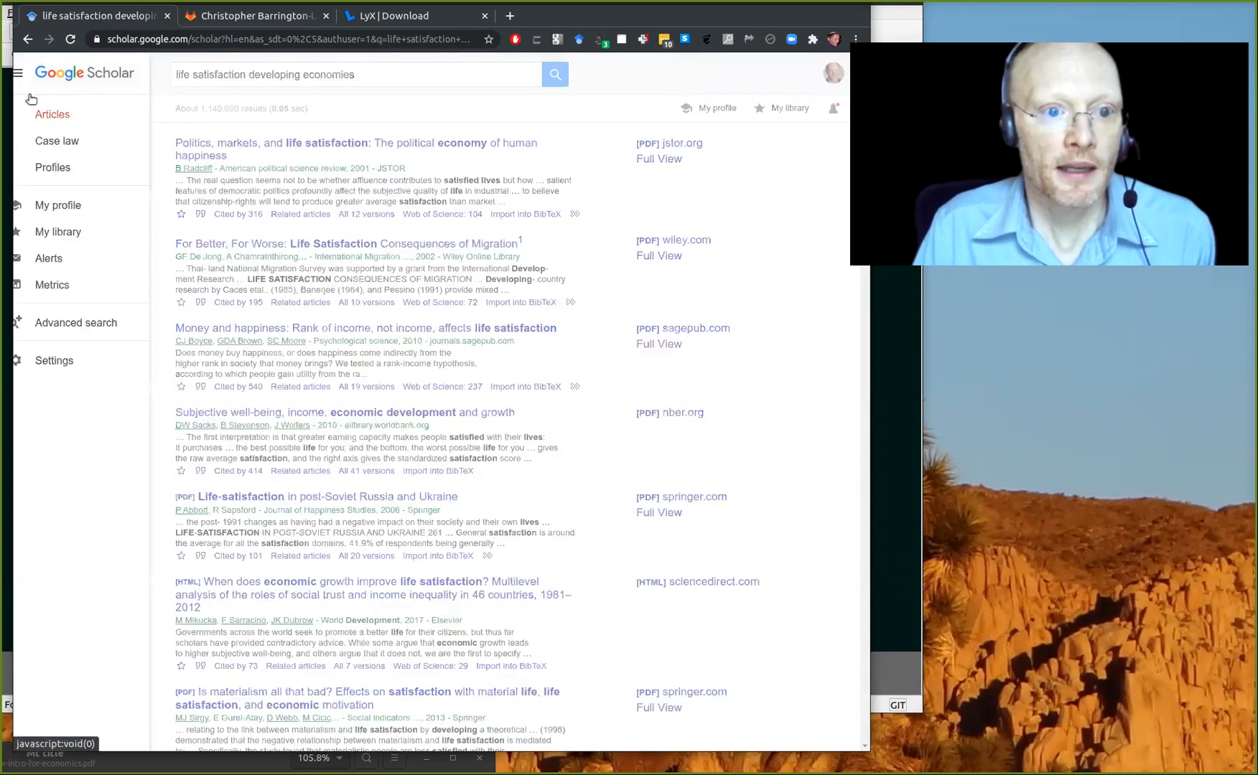
{"action": "left_click", "coordinate": [63, 359]}
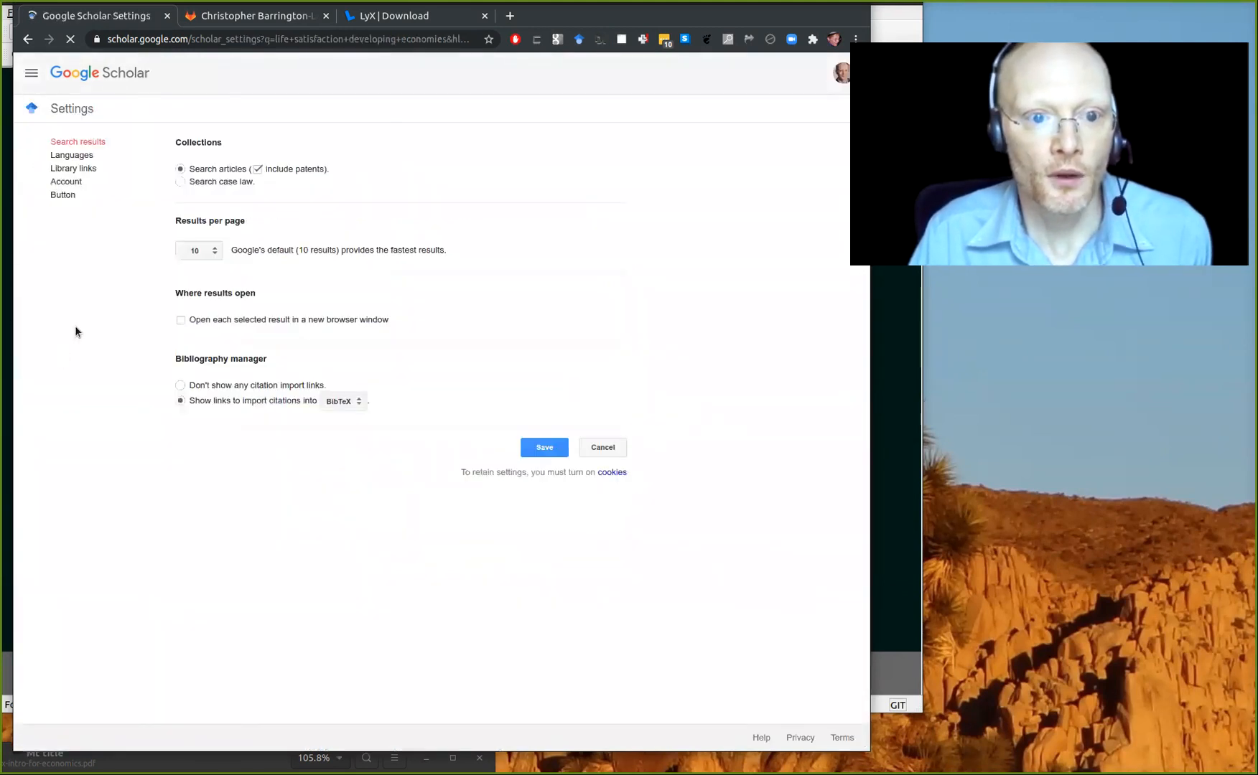
{"action": "left_click", "coordinate": [81, 169]}
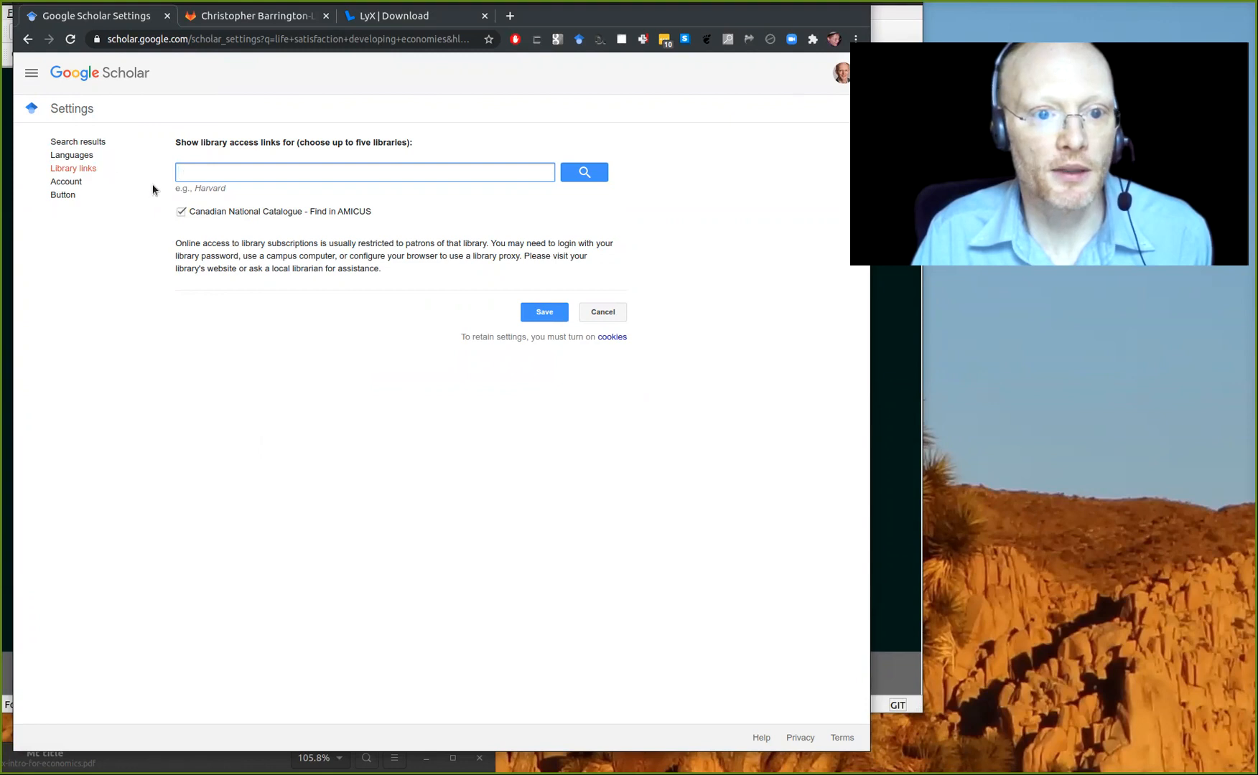
{"action": "type", "text": "mcgill"}
{"action": "key", "text": "Return"}
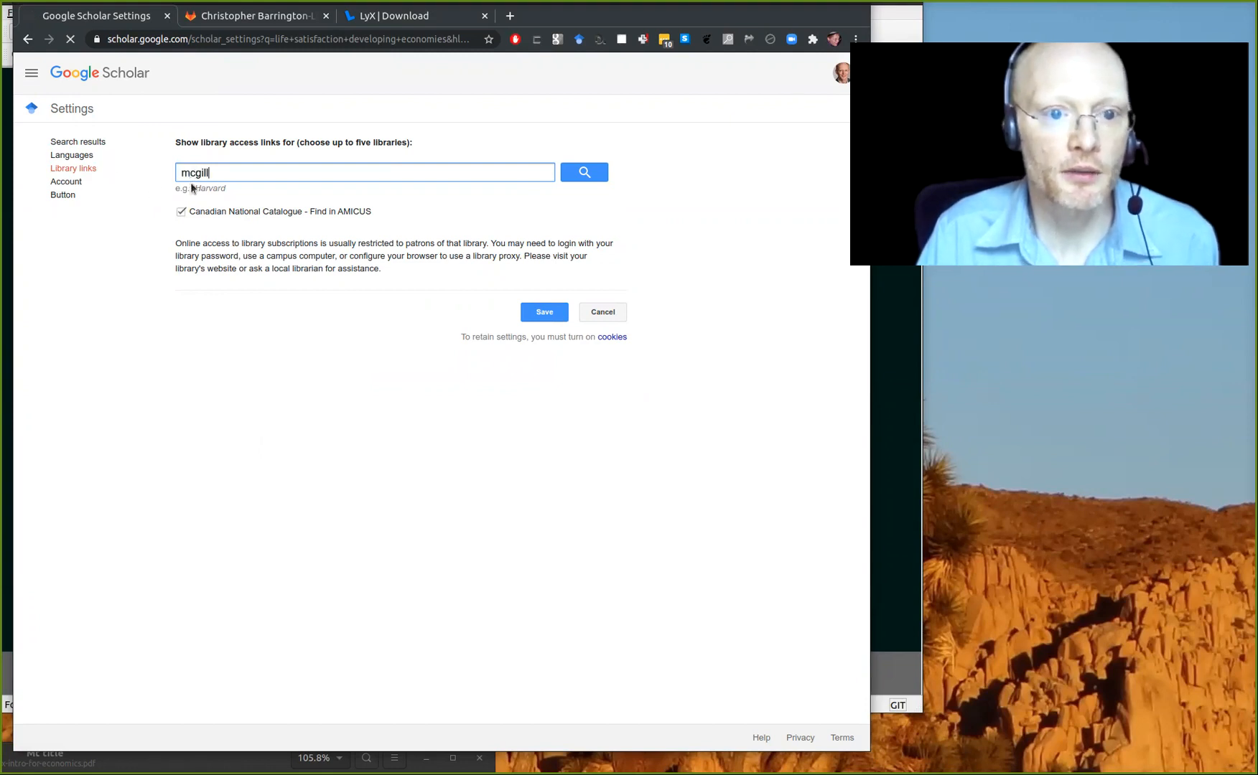
Step: Enable access links for the McGill University Health Centre Libraries and McGill University Library, and save the settings
{"action": "left_click", "coordinate": [181, 224]}
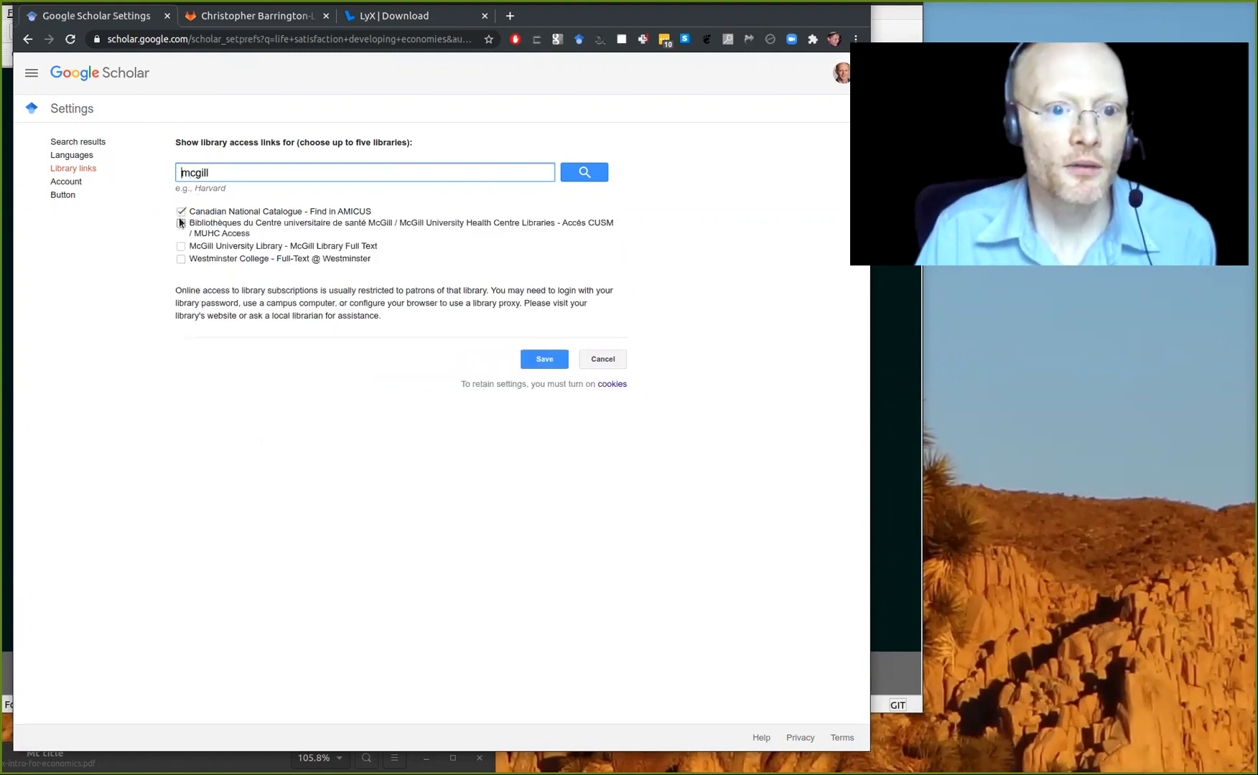
{"action": "left_click", "coordinate": [181, 246]}
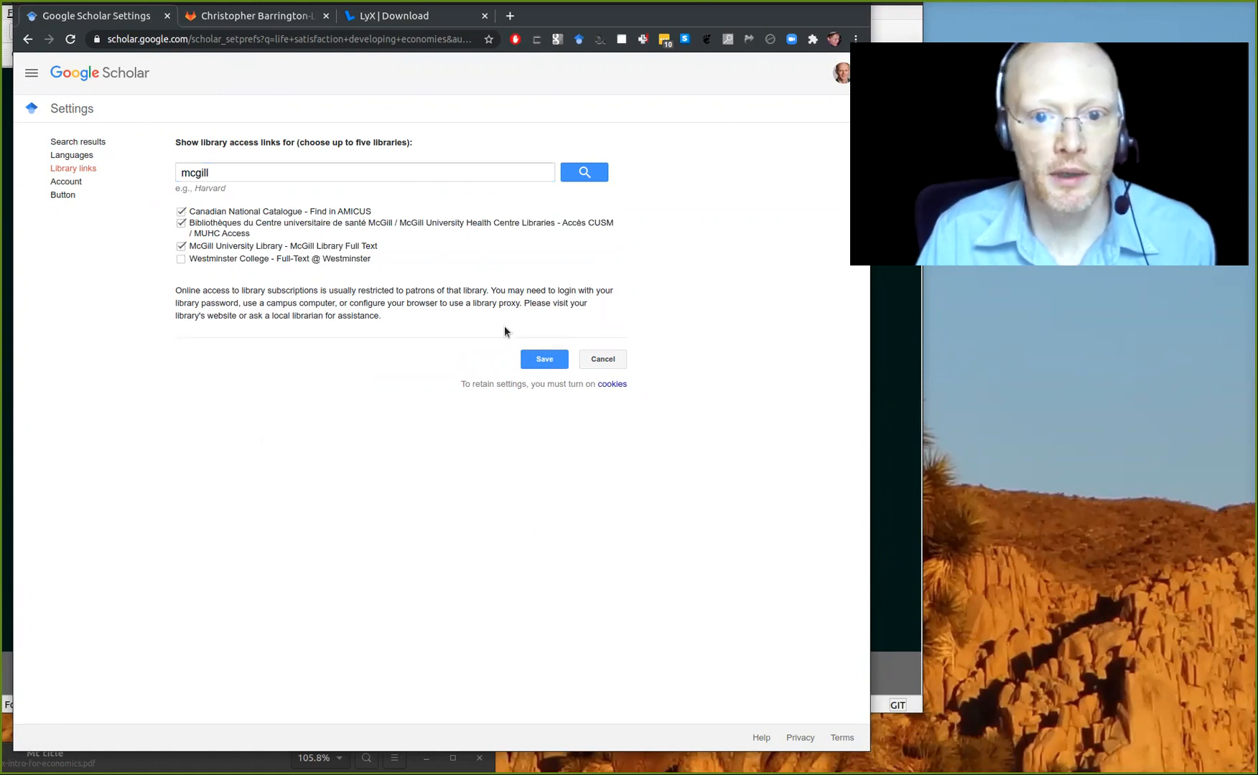
{"action": "left_click", "coordinate": [543, 364]}
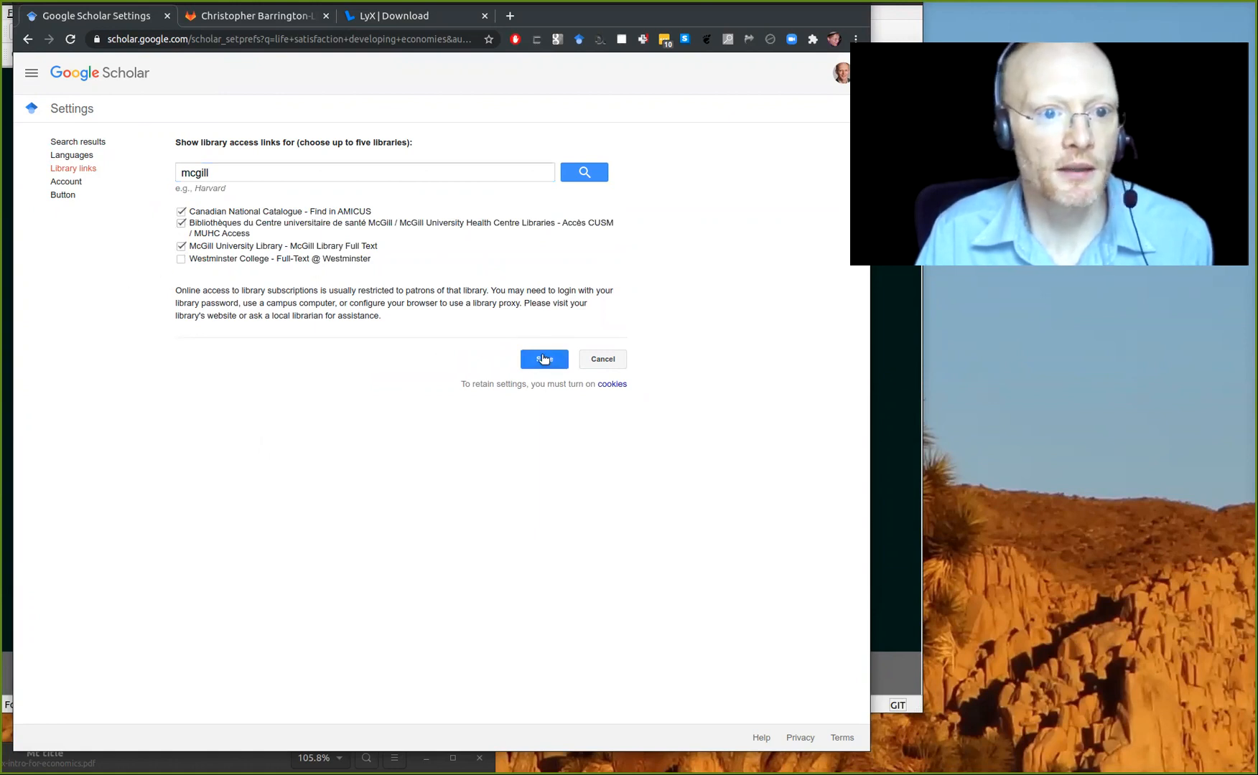
{"action": "left_click", "coordinate": [544, 359]}
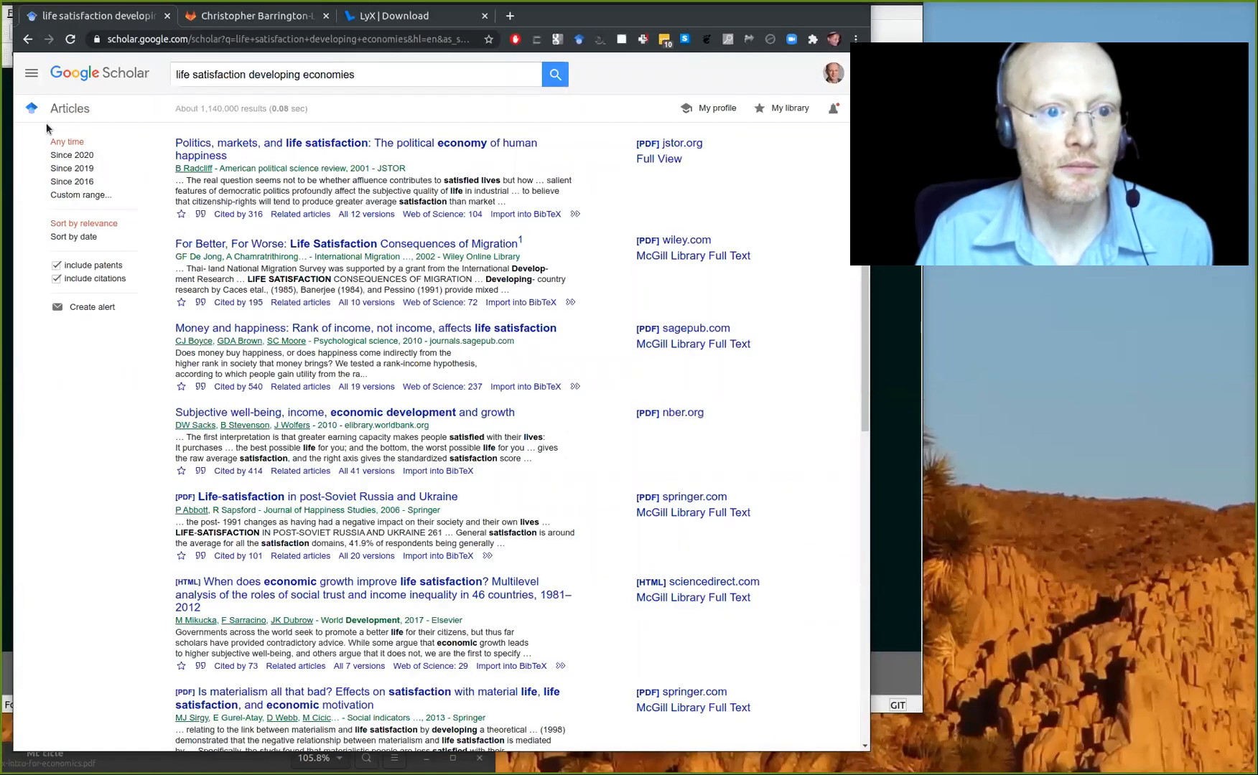
Step: Set the Google Scholar bibliography manager to show links to import citations into BibTeX and save the settings
{"action": "left_click", "coordinate": [31, 71]}
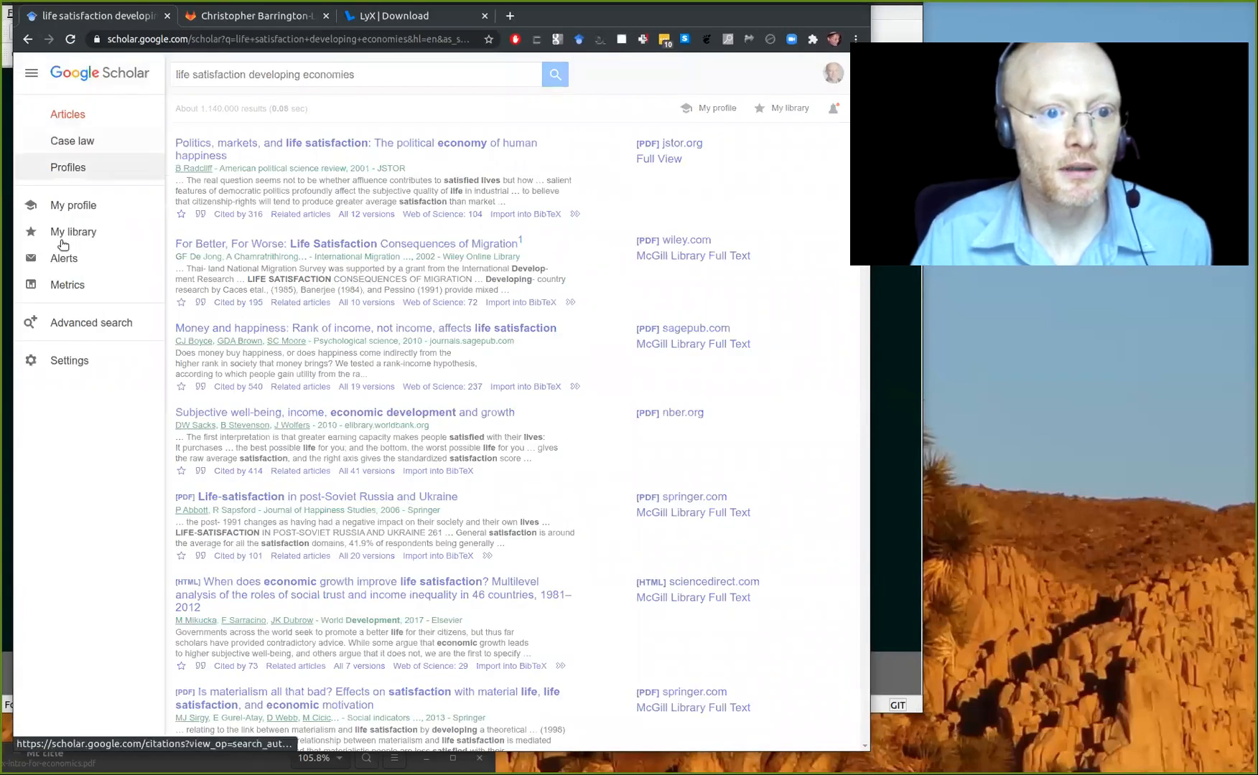
{"action": "left_click", "coordinate": [69, 360]}
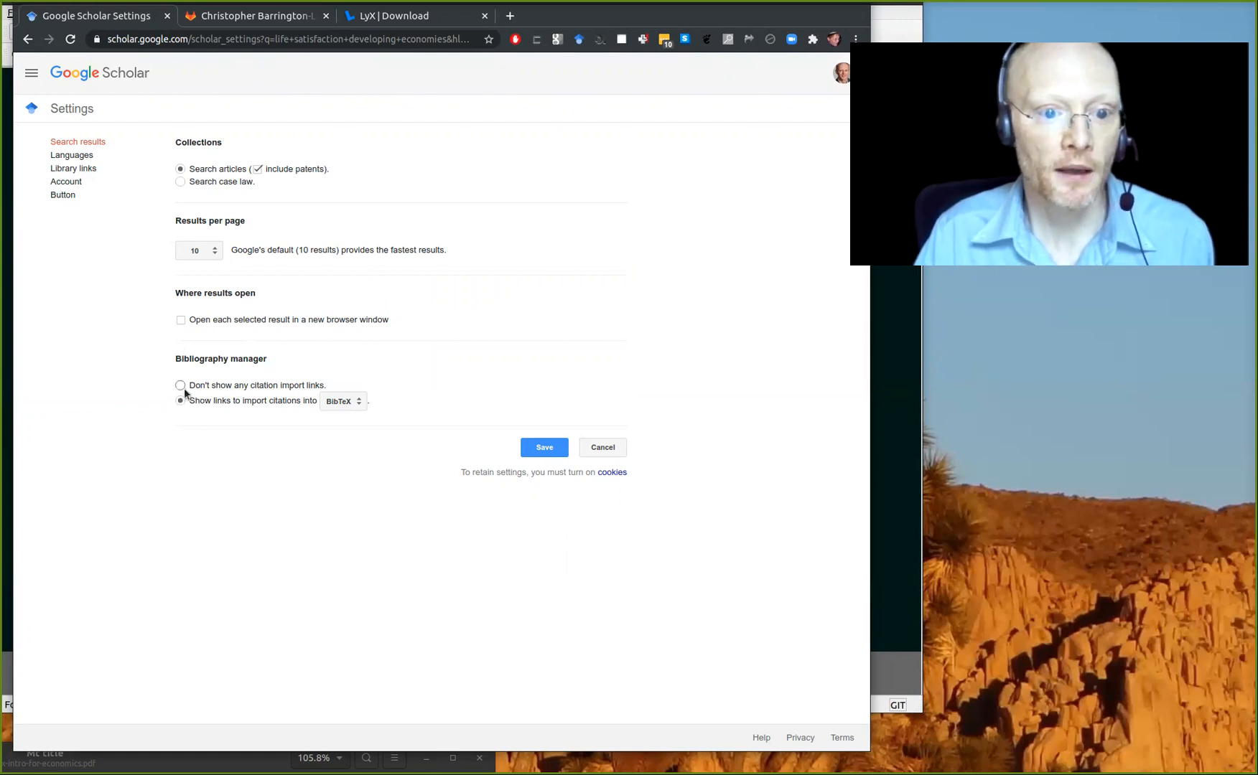
{"action": "left_click", "coordinate": [361, 402]}
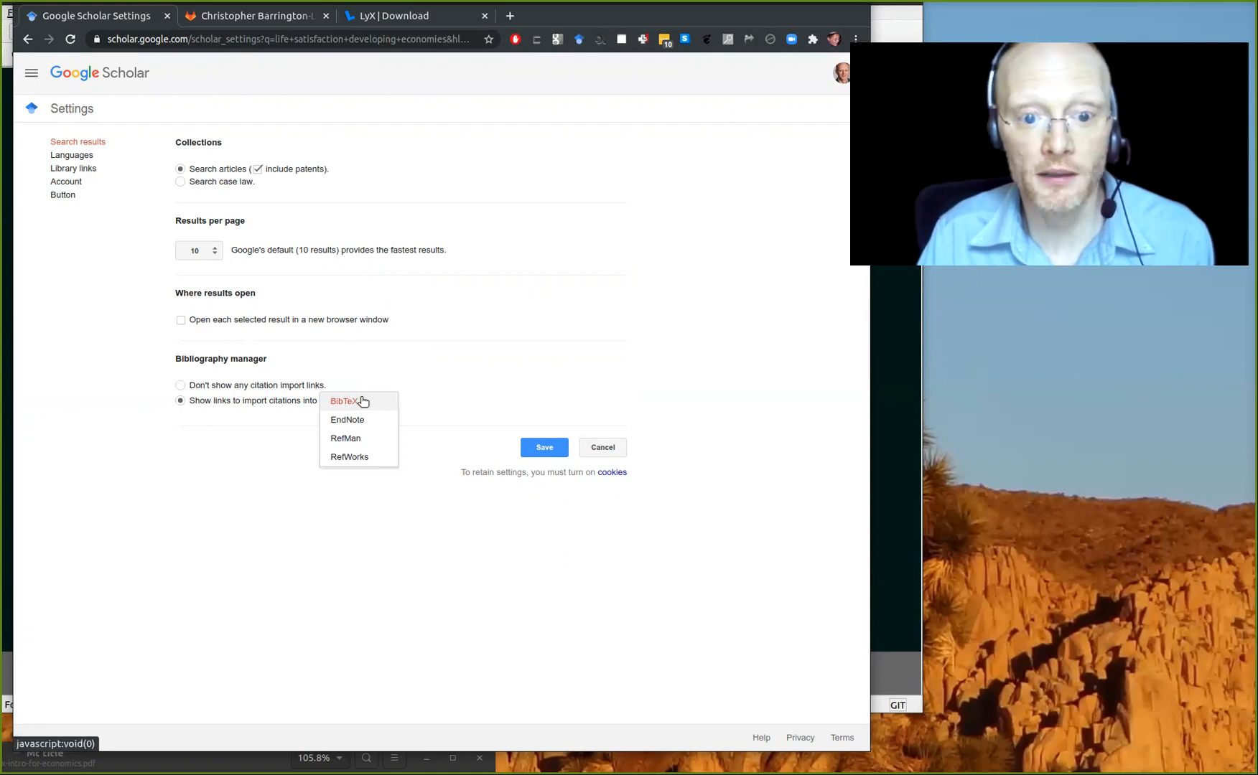
{"action": "left_click", "coordinate": [362, 402]}
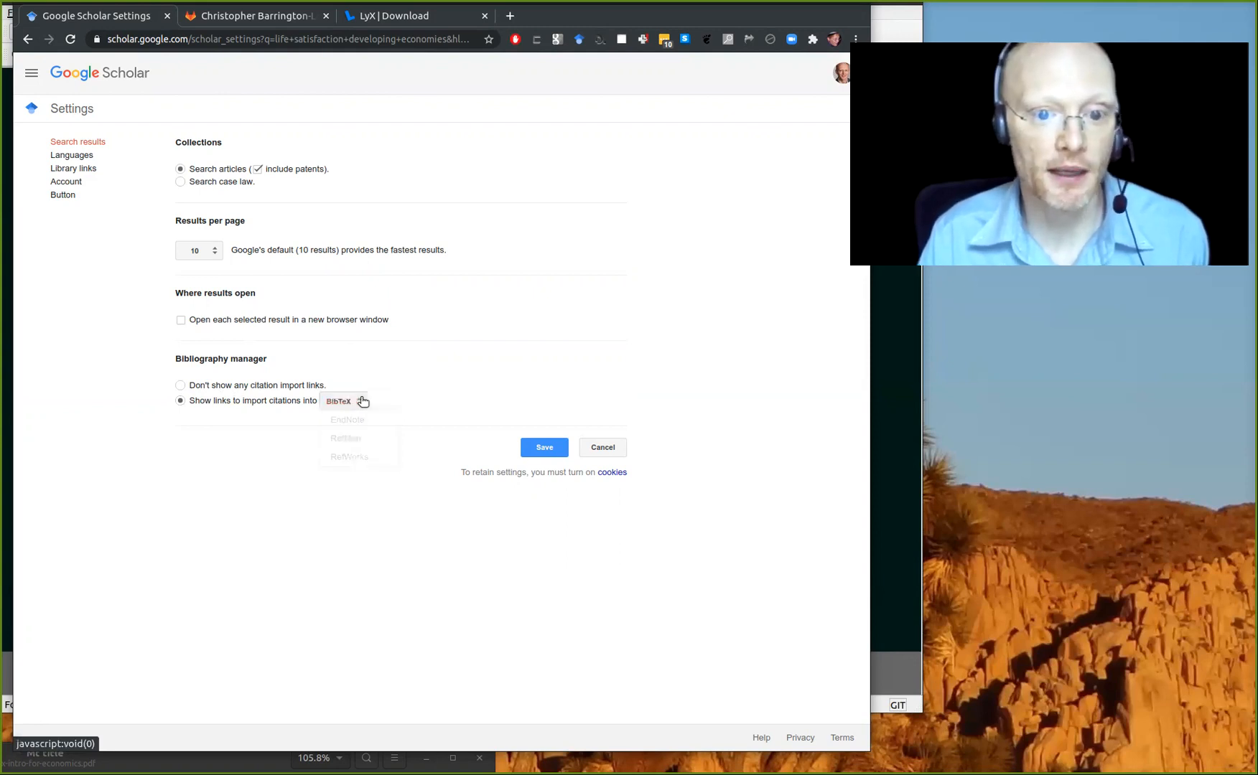
{"action": "left_click", "coordinate": [539, 447]}
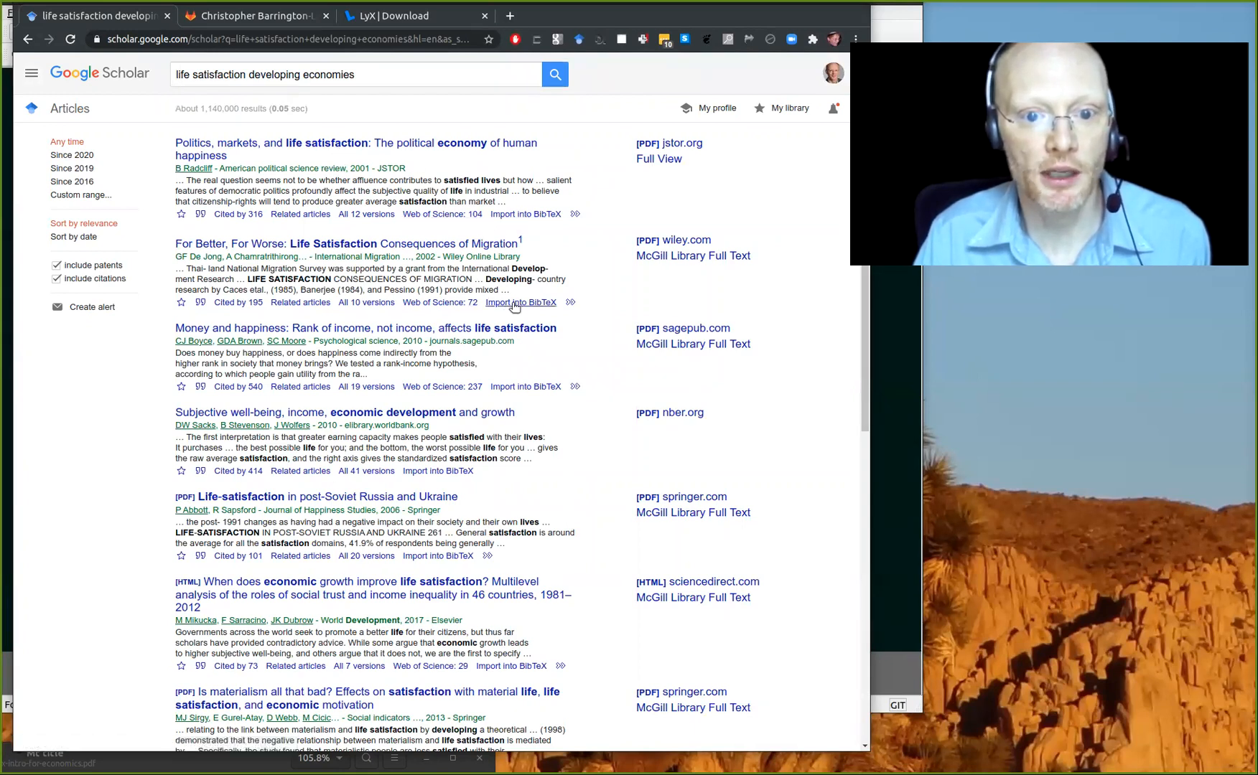
Step: Examine the citation styles and export formats offered for the article "For Better, For Worse: Life Satisfaction Consequences of Migration"
{"action": "left_click", "coordinate": [200, 302]}
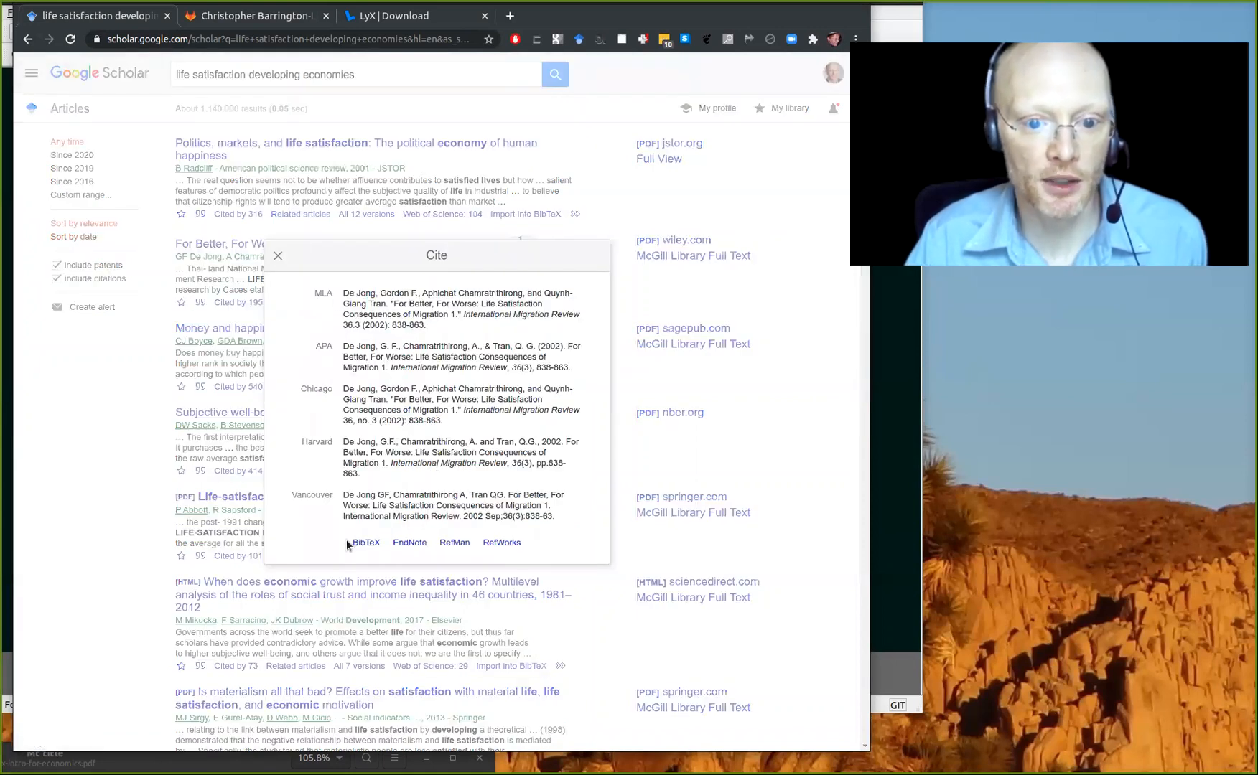
{"action": "left_click", "coordinate": [277, 256]}
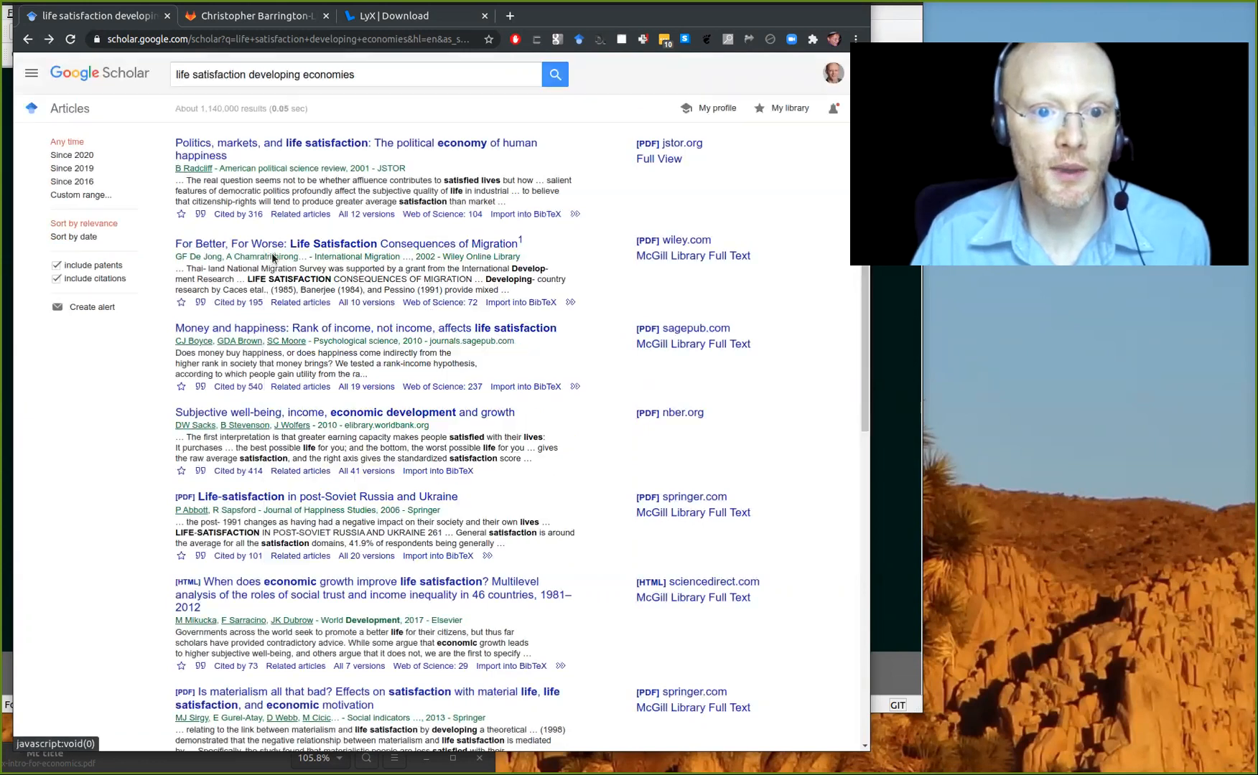
{"action": "left_click", "coordinate": [201, 303]}
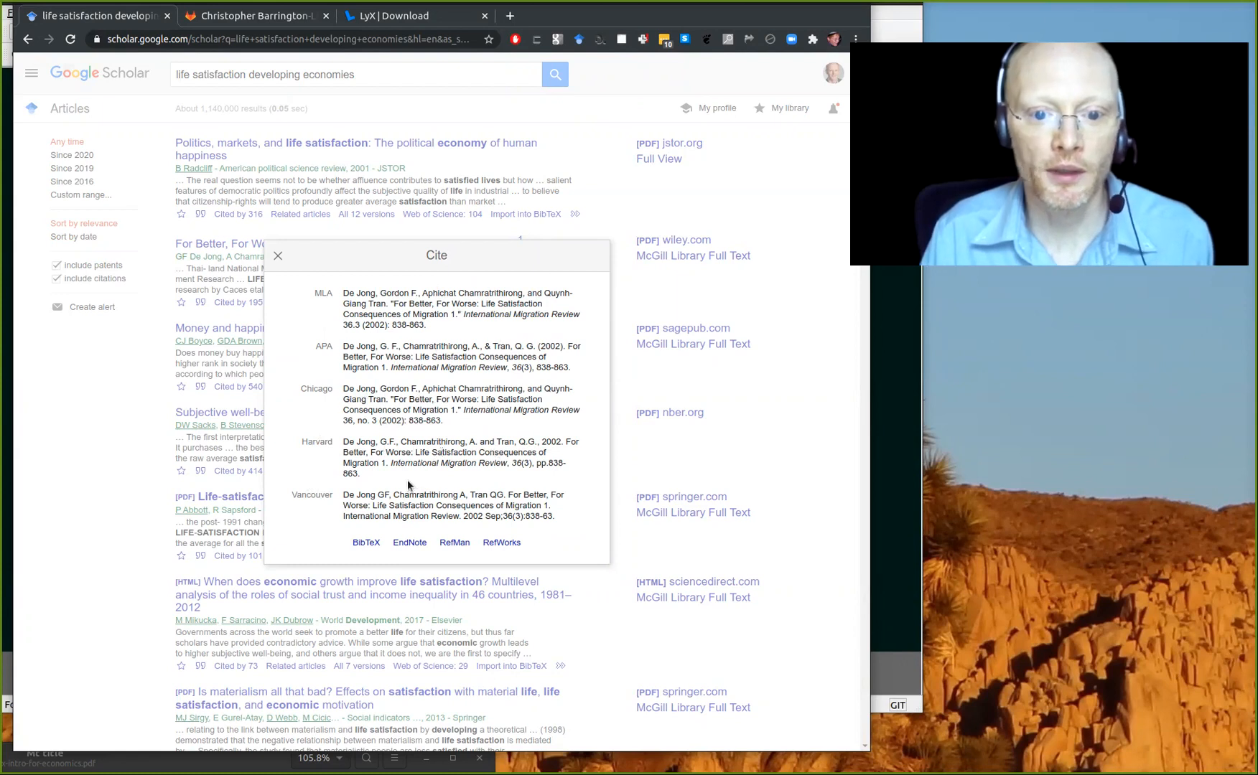
{"action": "left_click", "coordinate": [278, 257]}
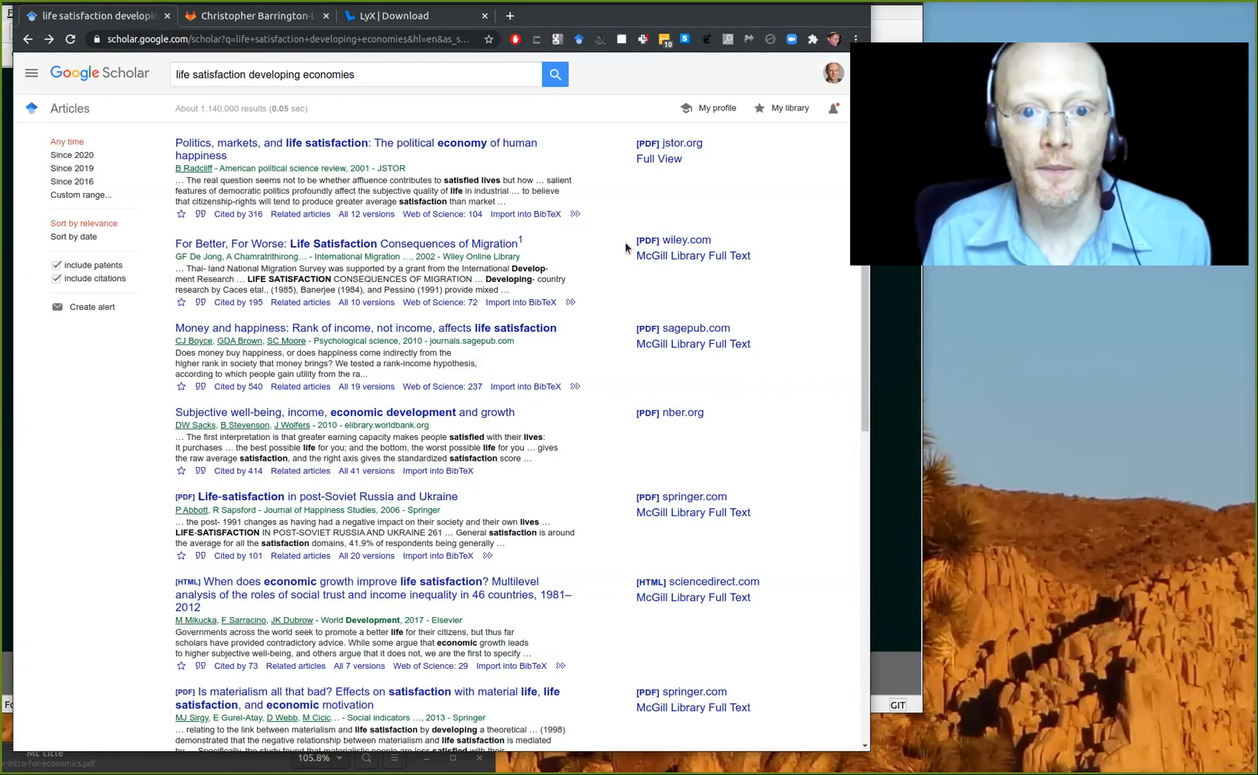
Step: Open the BibTeX entry of "For Better, For Worse: Life Satisfaction Consequences of Migration" and copy all of it
{"action": "left_click", "coordinate": [528, 302]}
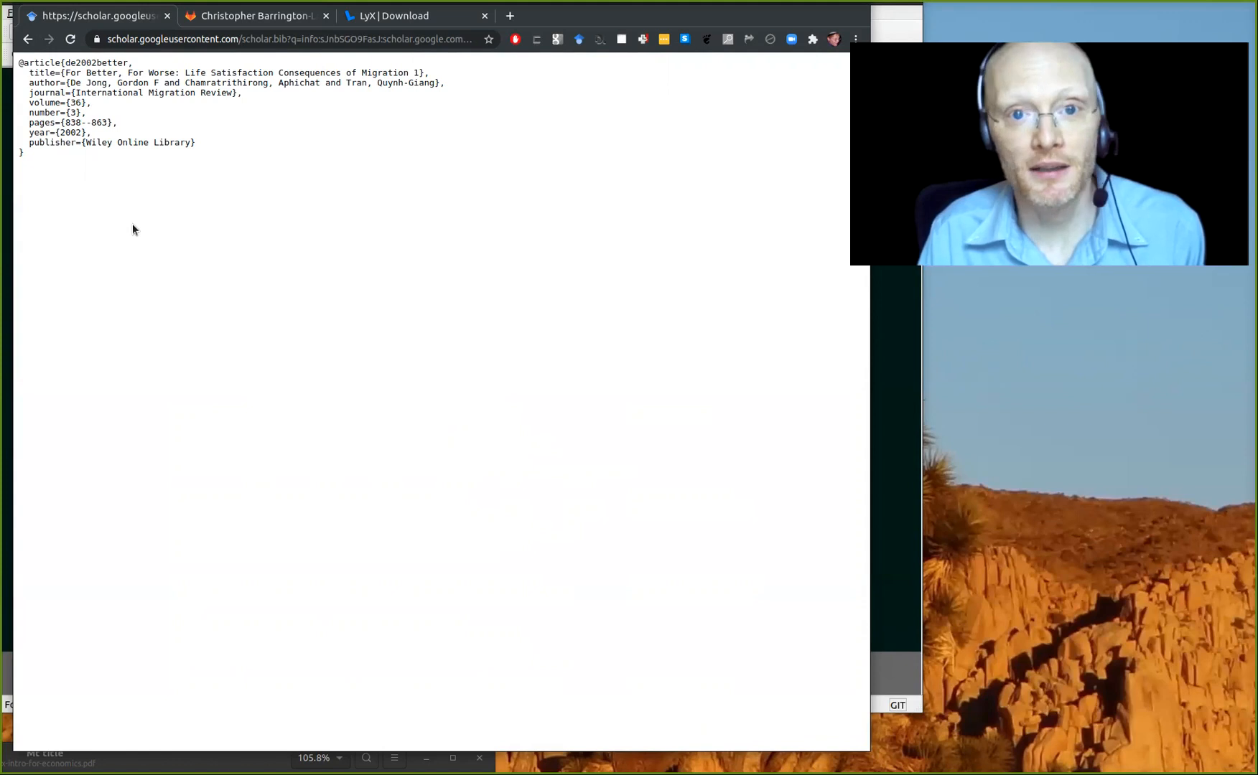
{"action": "key", "text": "ctrl+a"}
{"action": "key", "text": "ctrl+c"}
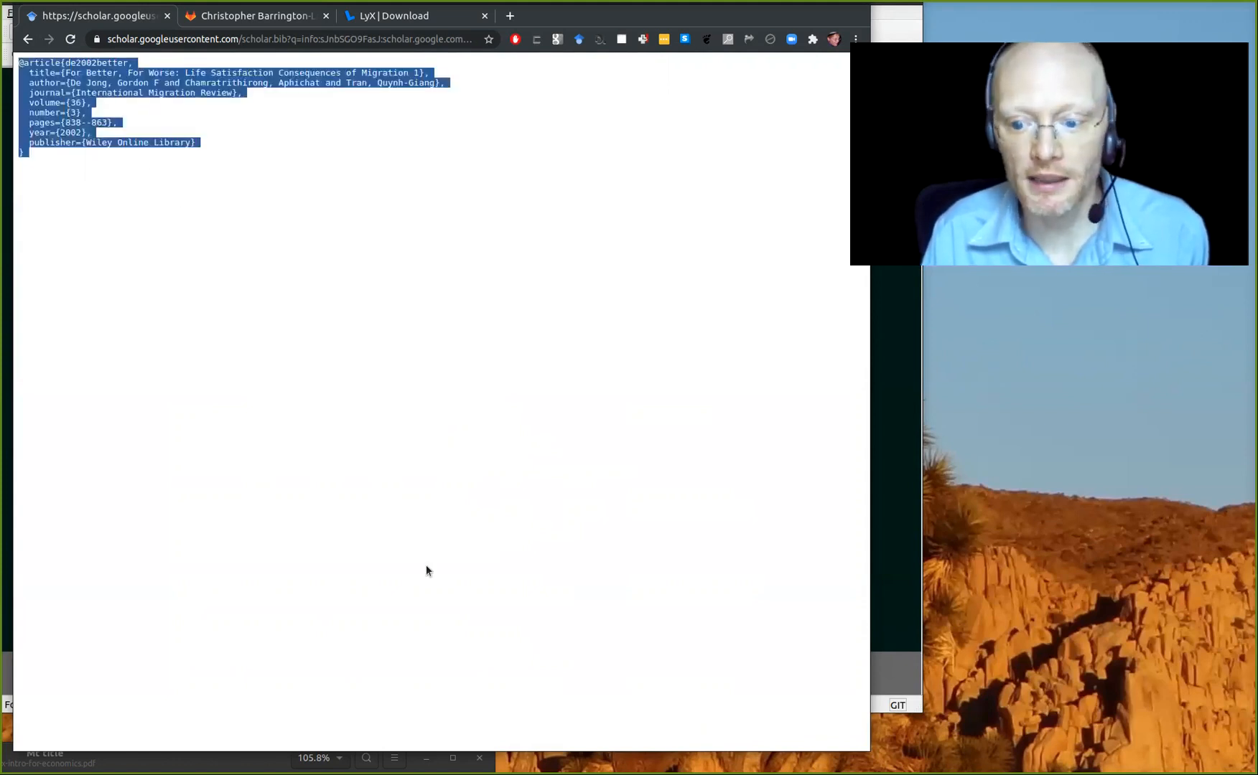
Step: Switch to the text editor with the empty swbrefs.bib, paste the copied BibTeX entry and add a line break after it
{"action": "key", "text": "alt+Tab"}
{"action": "left_click_drag", "start_coordinate": [691, 550], "coordinate": [605, 438]}
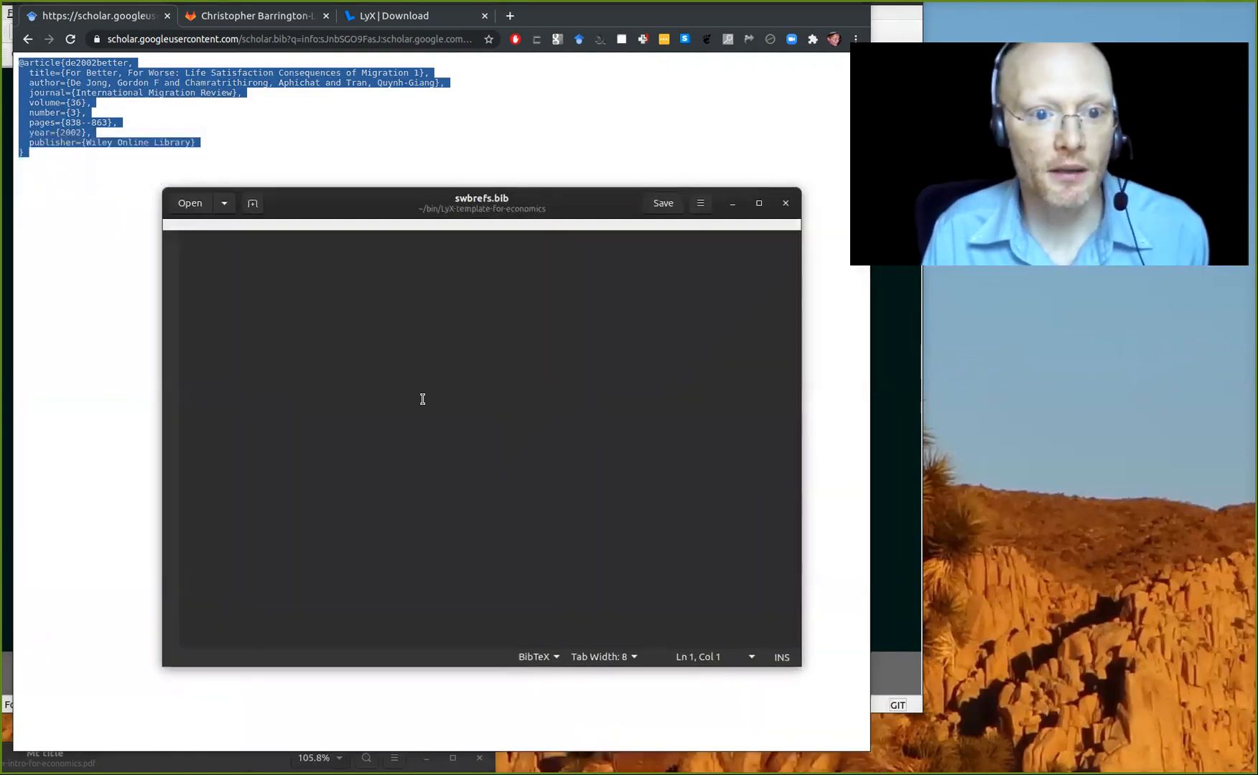
{"action": "key", "text": "ctrl+v"}
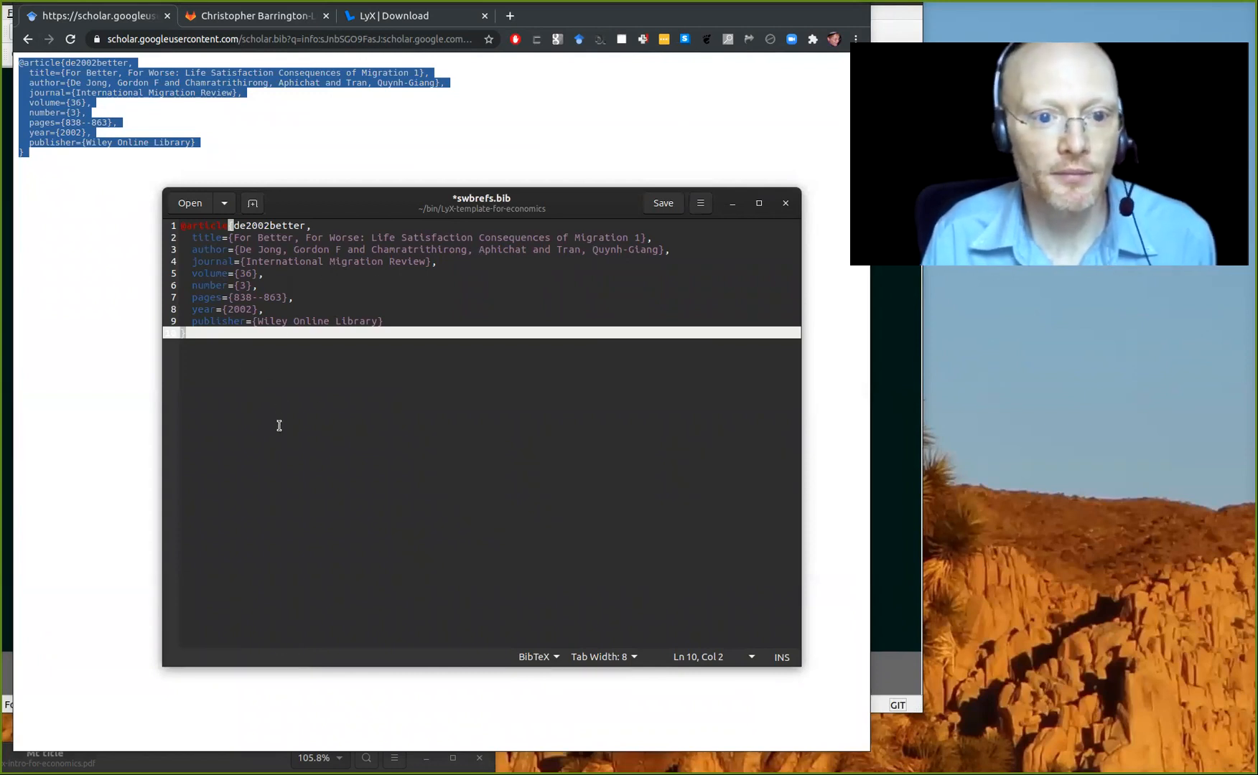
{"action": "left_click", "coordinate": [264, 400]}
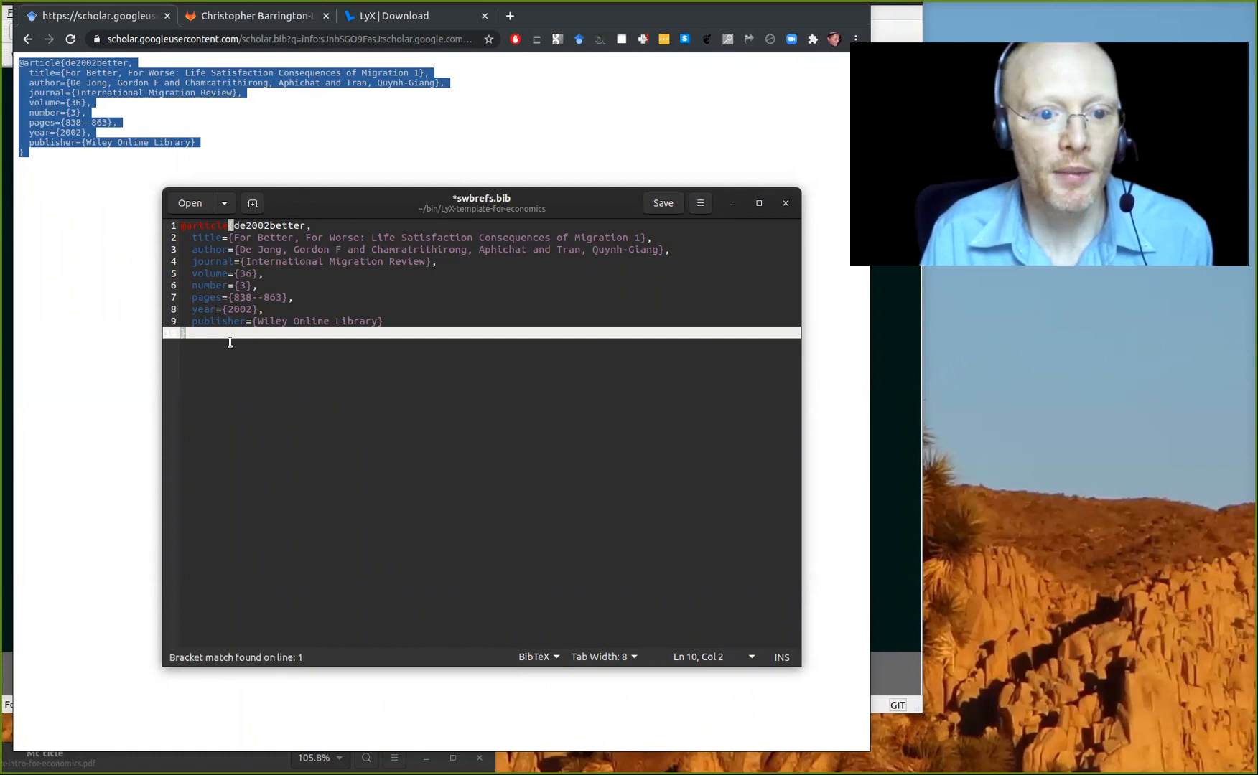
{"action": "key", "text": "Return"}
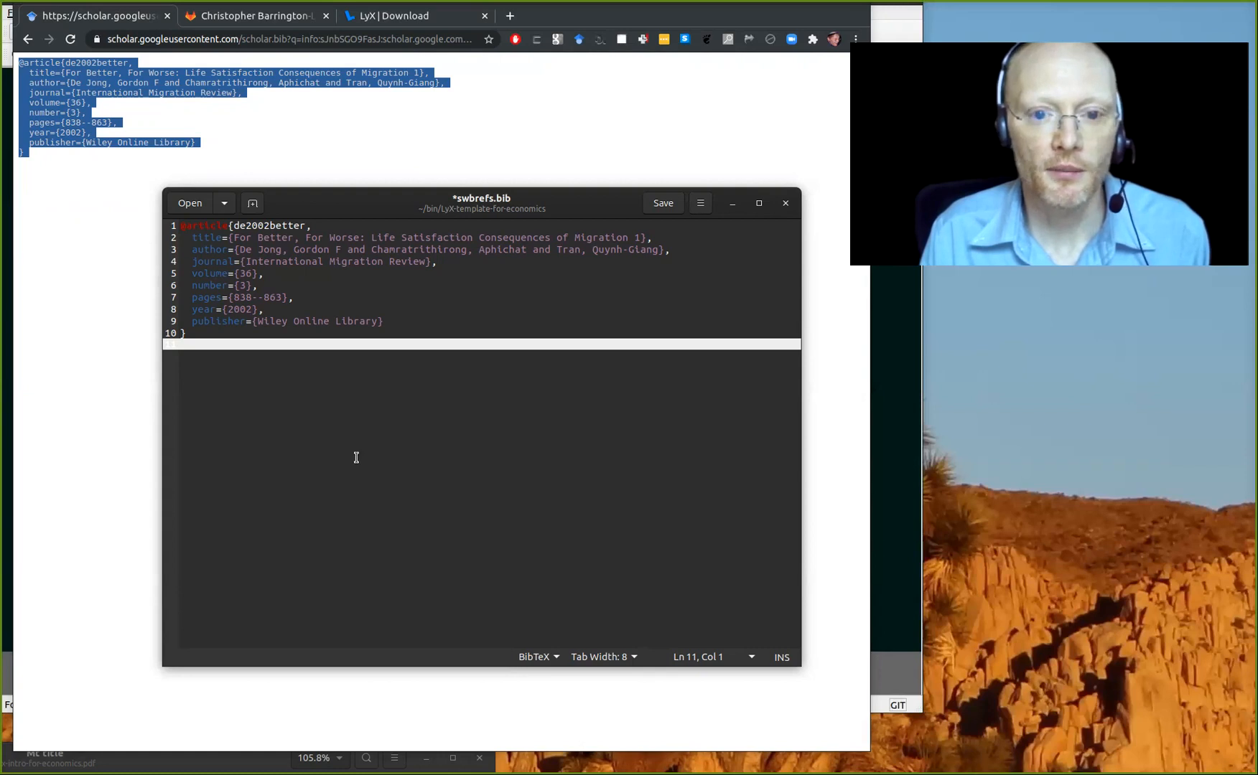
{"action": "left_click_drag", "start_coordinate": [392, 422], "coordinate": [417, 422]}
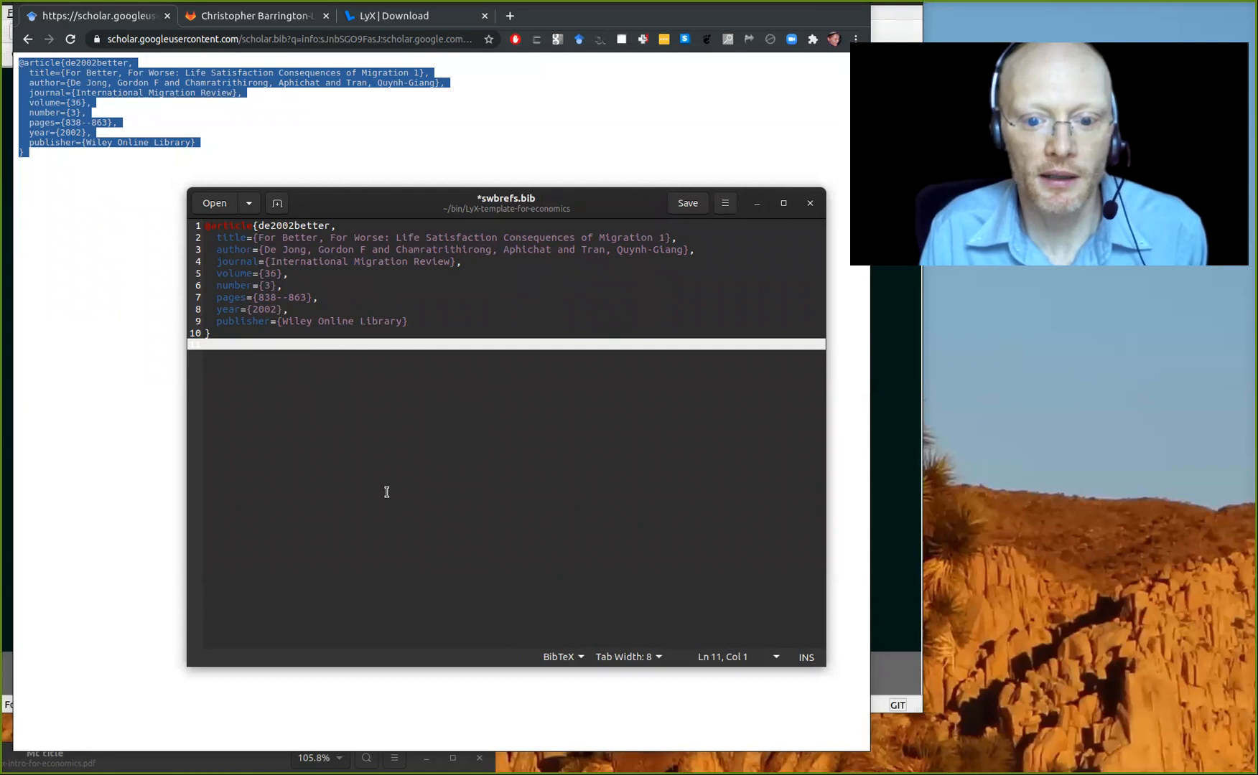
Step: Switch to Emacs, paste the BibTeX entry into the empty swbrefs.bib buffer and minimize the other text editor
{"action": "key", "text": "alt+Tab"}
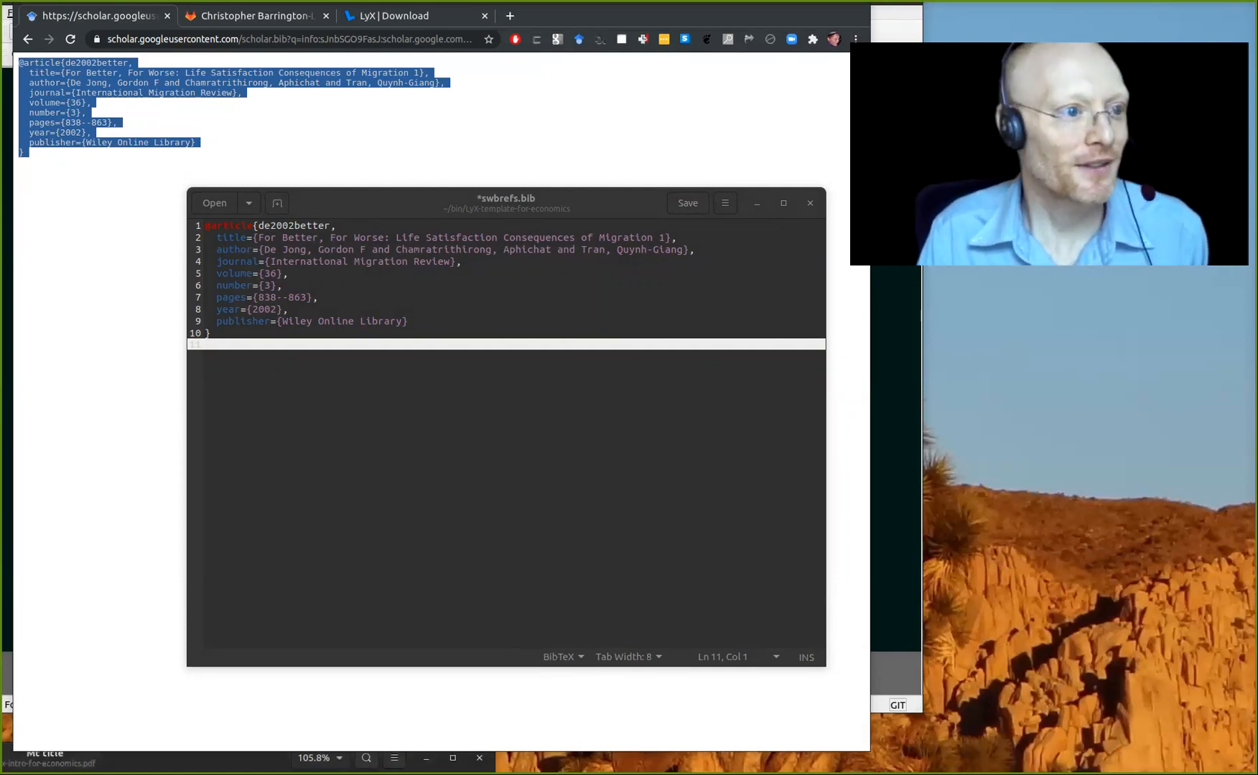
{"action": "left_click_drag", "start_coordinate": [465, 412], "coordinate": [553, 492]}
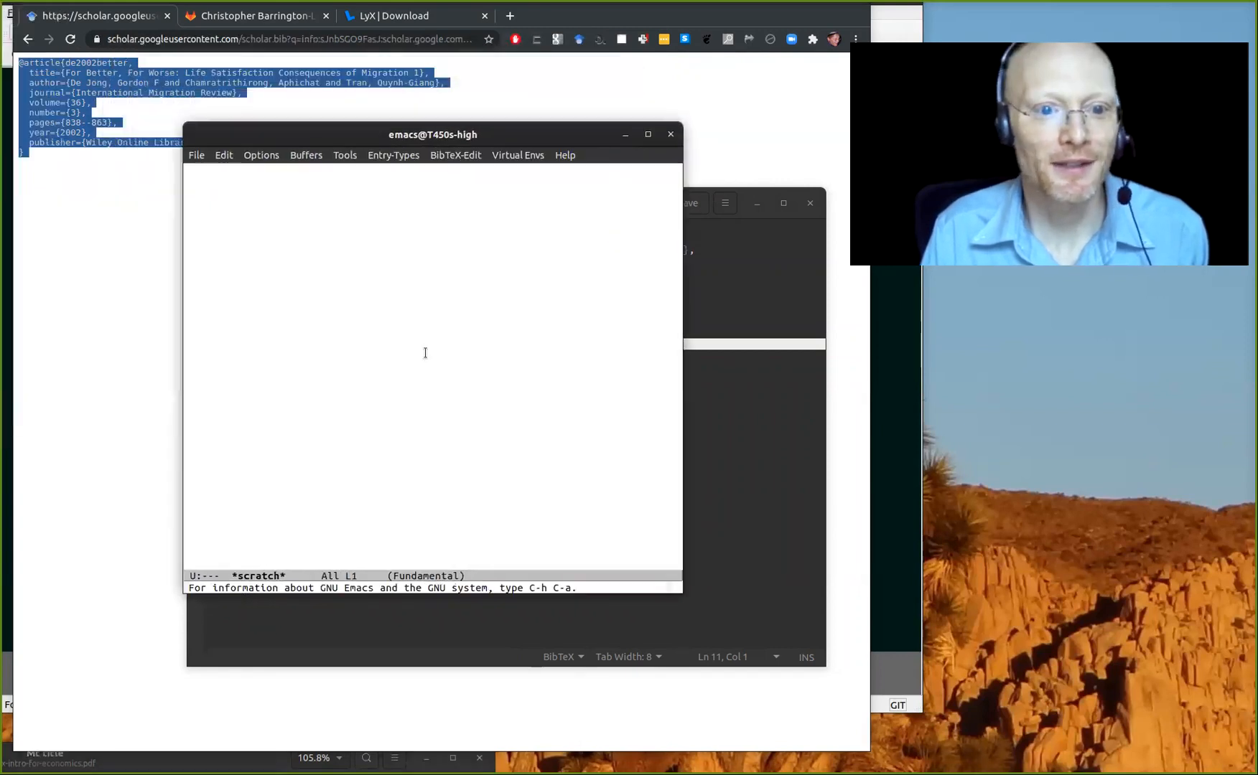
{"action": "key", "text": "alt+Tab"}
{"action": "left_click_drag", "start_coordinate": [426, 353], "coordinate": [648, 517]}
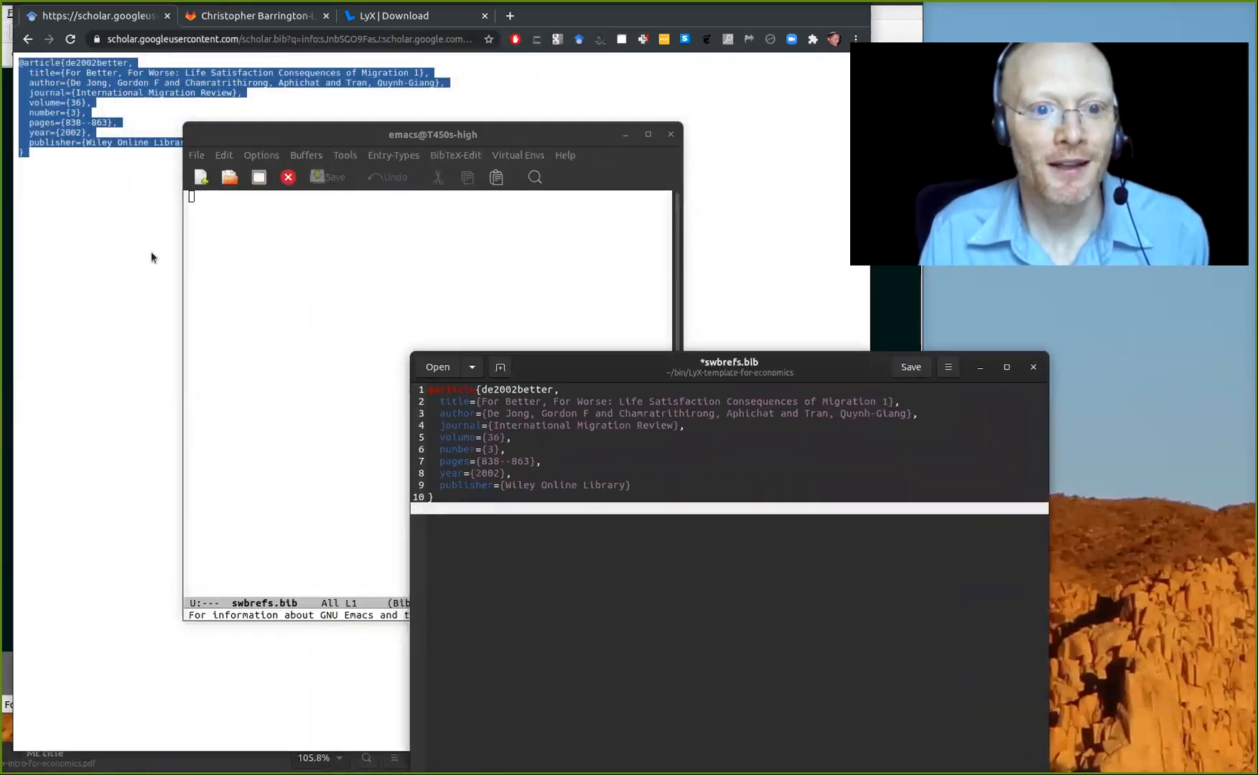
{"action": "middle_click", "coordinate": [301, 307]}
{"action": "key", "text": "ctrl+slash"}
{"action": "key", "text": "Down"}
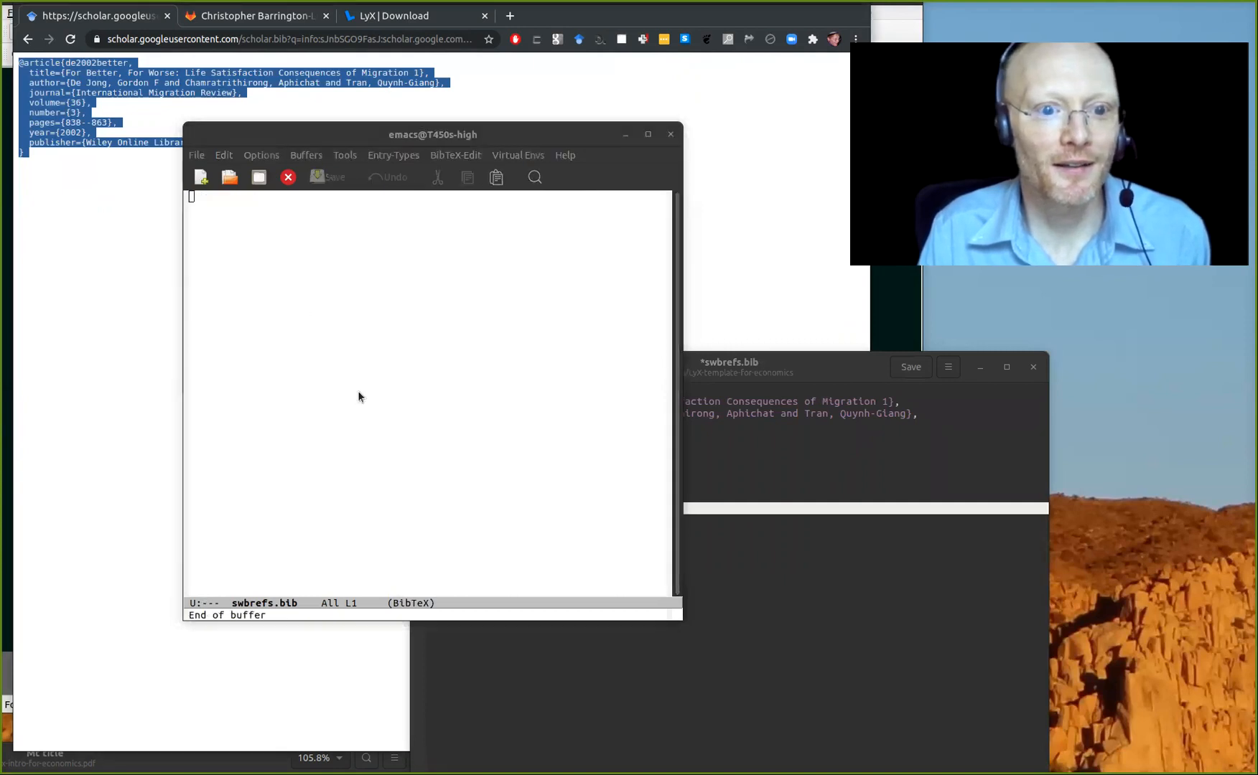
{"action": "middle_click", "coordinate": [358, 391]}
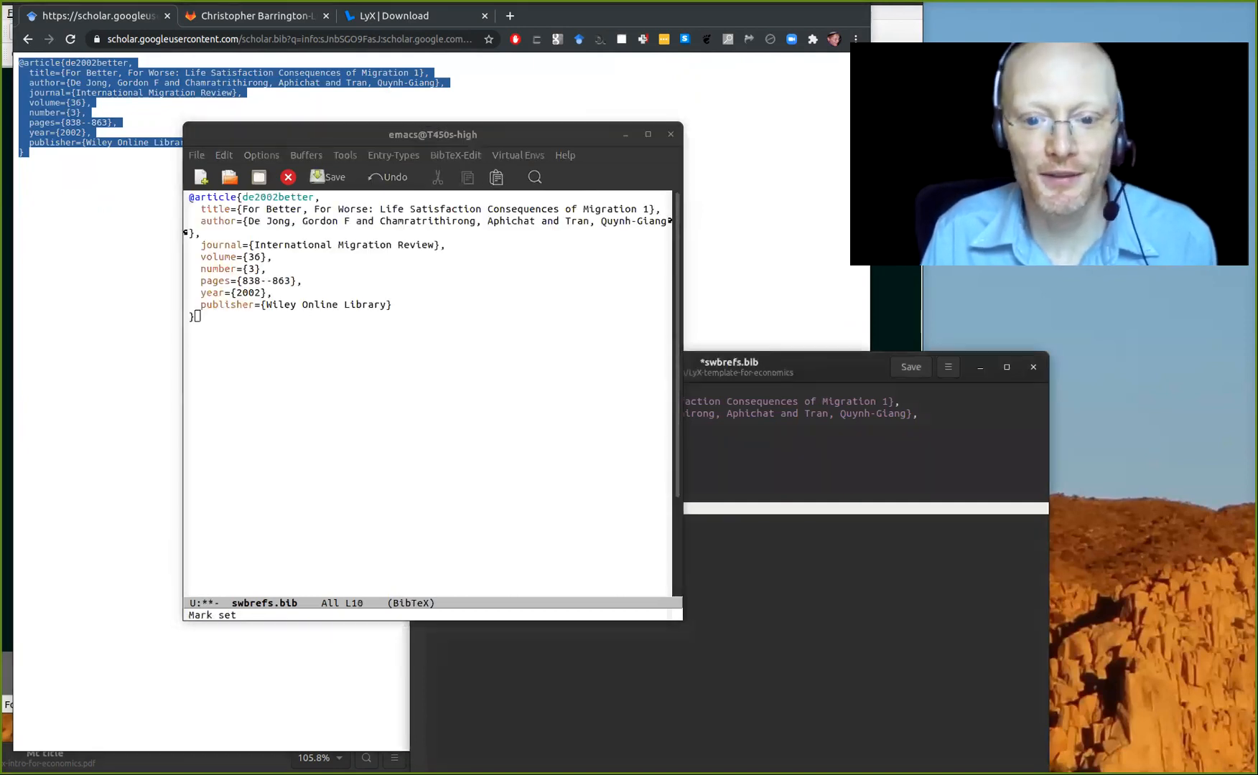
{"action": "left_click", "coordinate": [980, 367]}
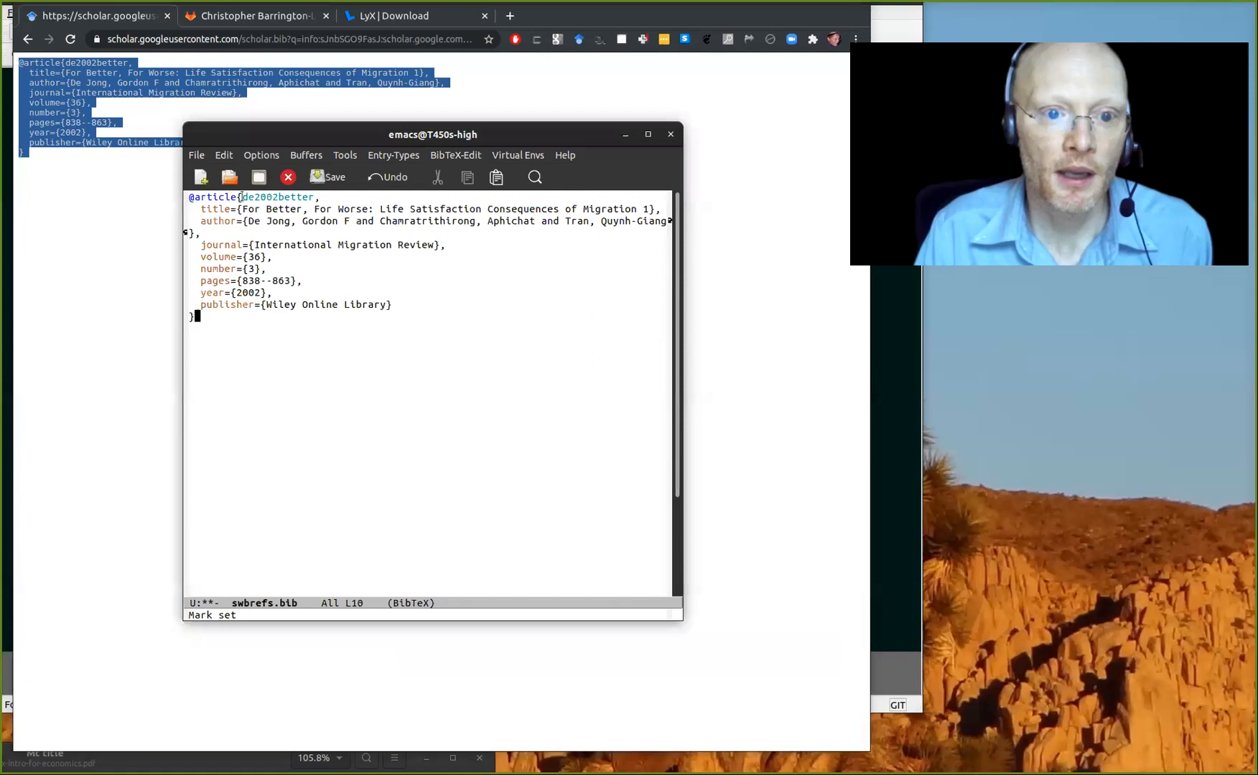
Step: Replace the citation key of the article entry with "SWL-migration"
{"action": "left_click_drag", "start_coordinate": [242, 196], "coordinate": [320, 197]}
{"action": "key", "text": "BackSpace"}
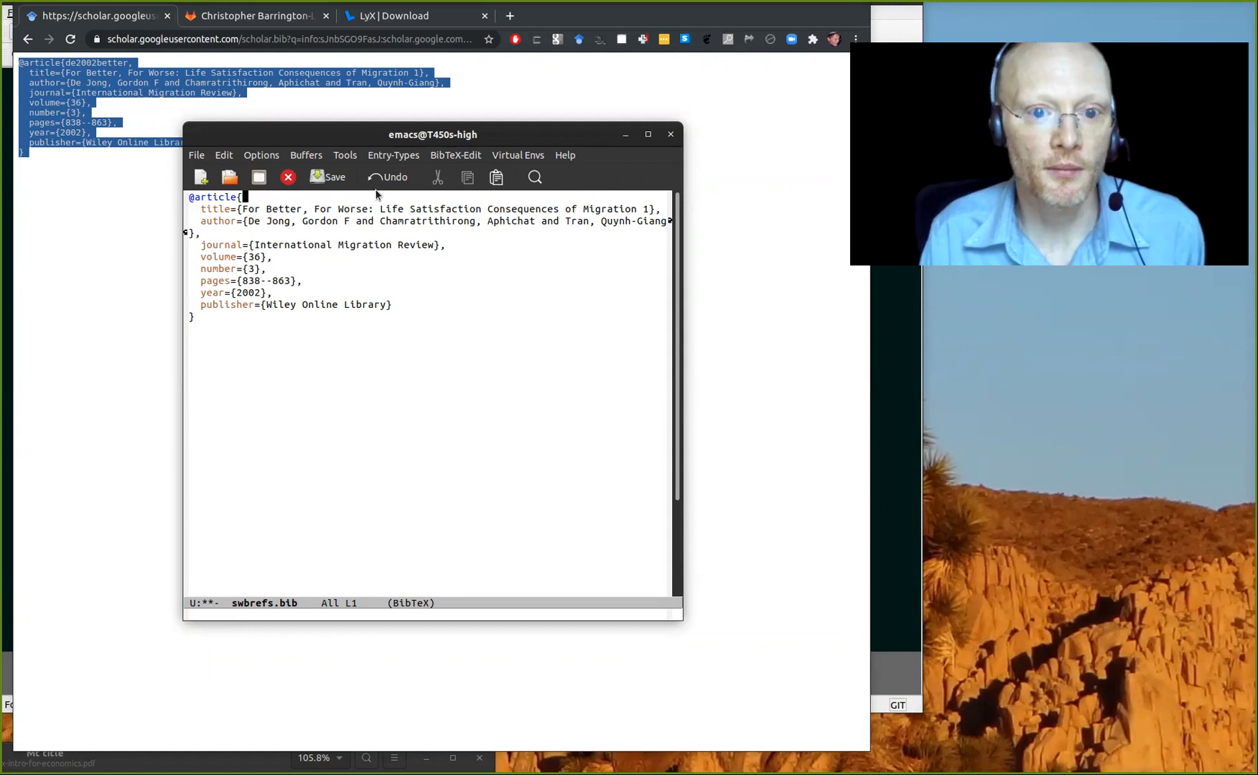
{"action": "type", "text": "SWL"}
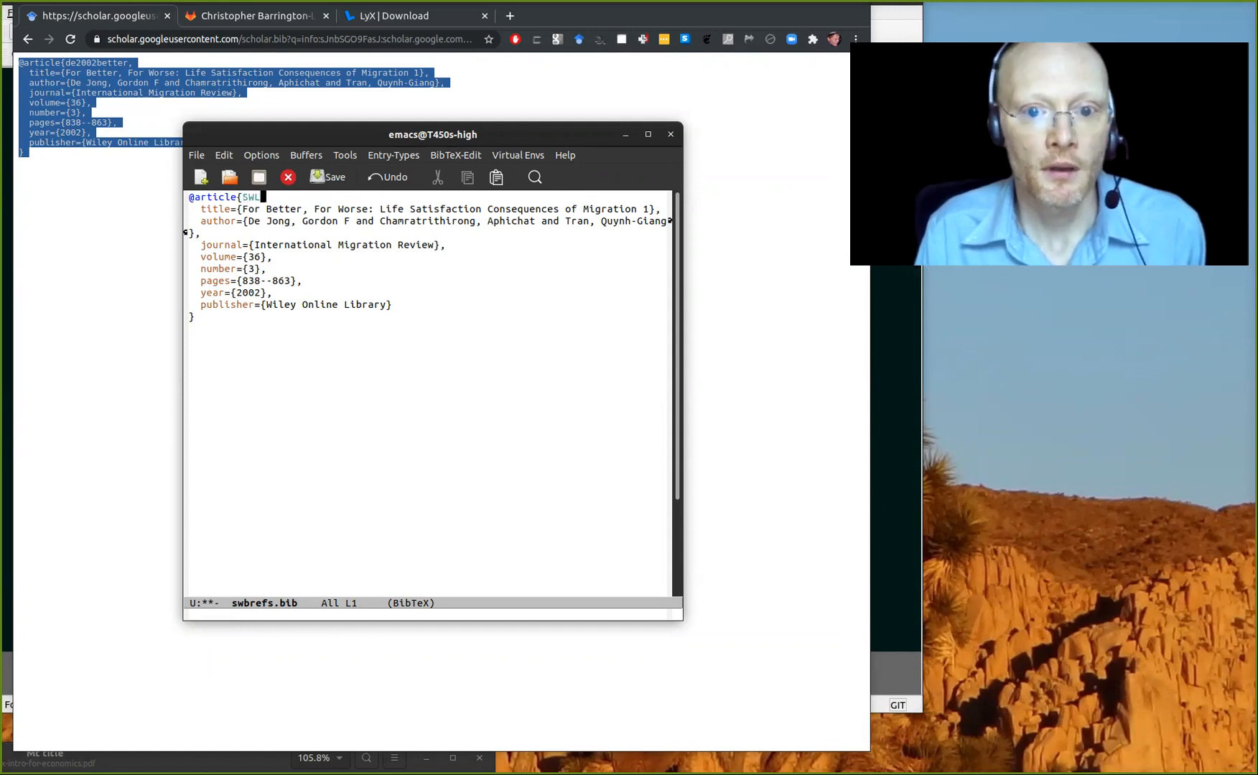
{"action": "type", "text": "-migration,"}
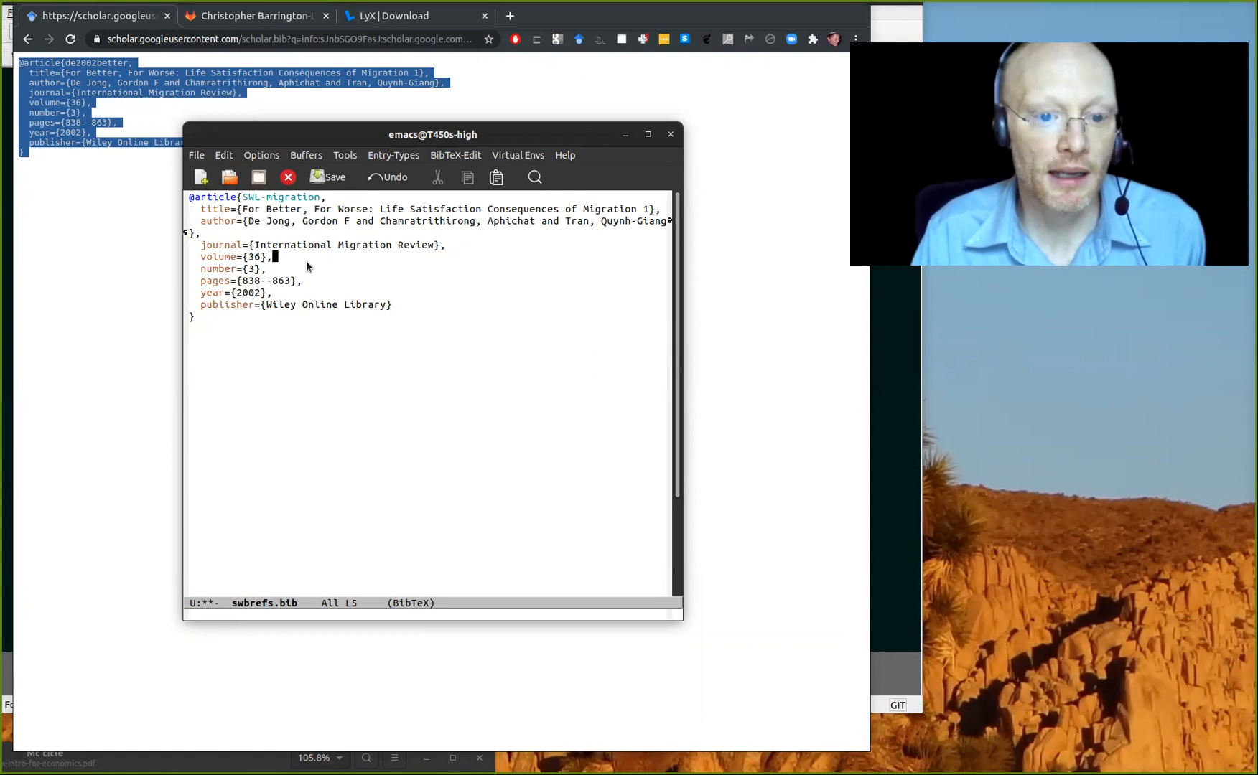
Step: Add an own_comment field reading "Read this. Great paper. 2020" below the volume field of the entry
{"action": "key", "text": "Return"}
{"action": "type", "text": "my"}
{"action": "key", "text": "BackSpace"}
{"action": "key", "text": "BackSpace"}
{"action": "type", "text": "own_comment"}
{"action": "key", "text": "BackSpace"}
{"action": "type", "text": "={Rea"}
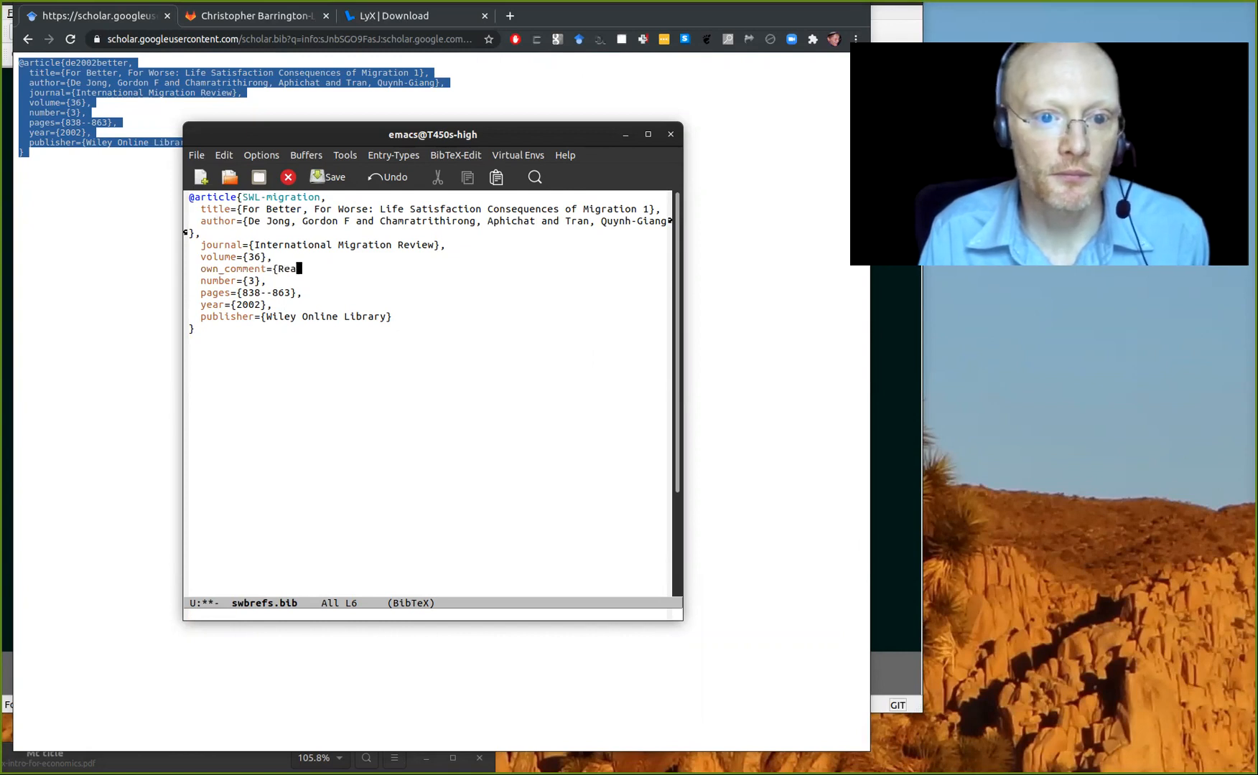
{"action": "type", "text": "d this. Great paper. 2020},"}
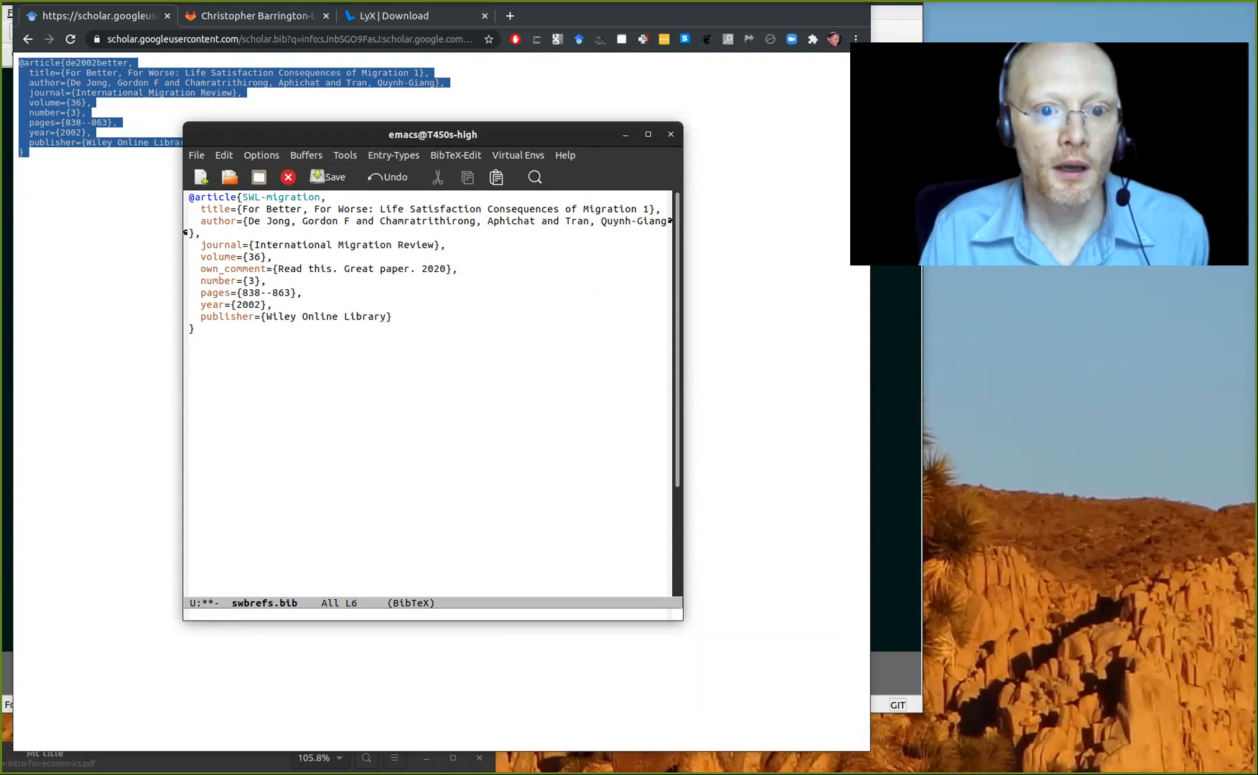
{"action": "left_click_drag", "start_coordinate": [190, 269], "coordinate": [264, 267]}
{"action": "left_click", "coordinate": [196, 268]}
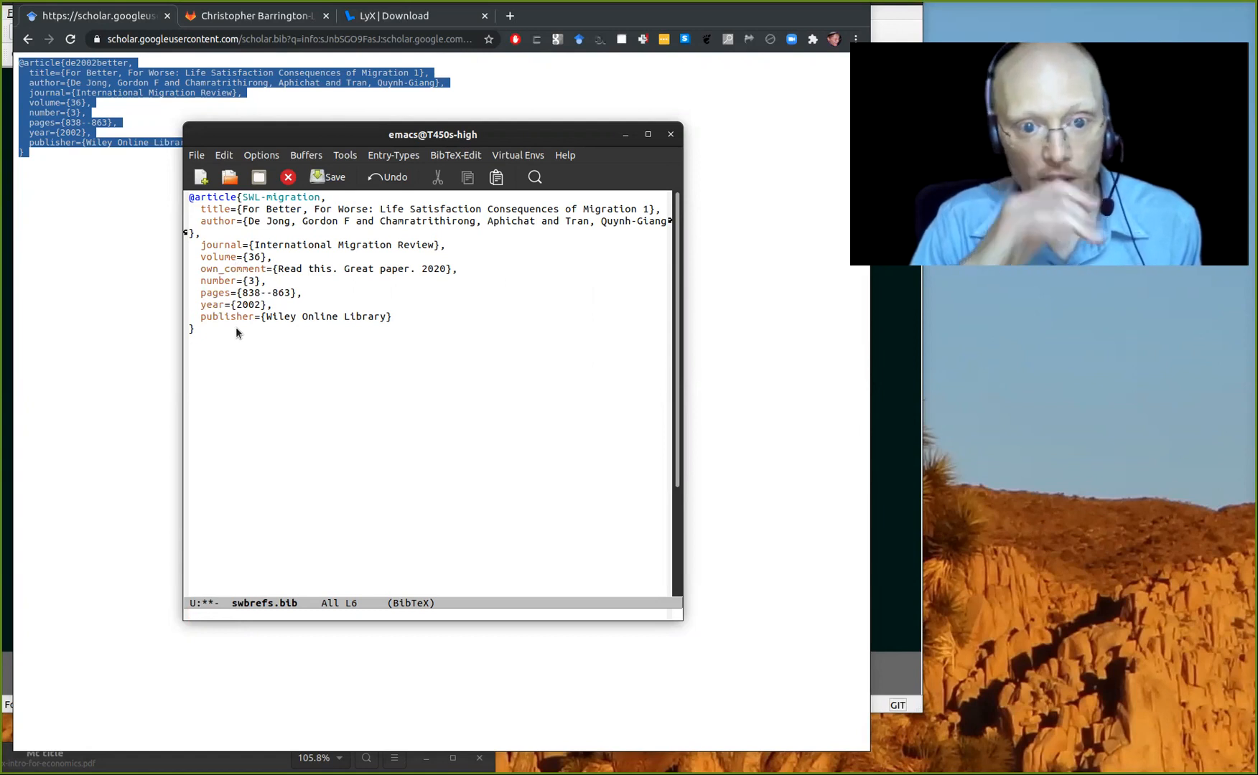
Step: Add two line breaks after the end of the entry, save swbrefs.bib and move the Emacs window aside
{"action": "key", "text": "Down"}
{"action": "key", "text": "Down"}
{"action": "key", "text": "Down"}
{"action": "key", "text": "Down"}
{"action": "key", "text": "Down"}
{"action": "key", "text": "Down"}
{"action": "key", "text": "Down"}
{"action": "key", "text": "Down"}
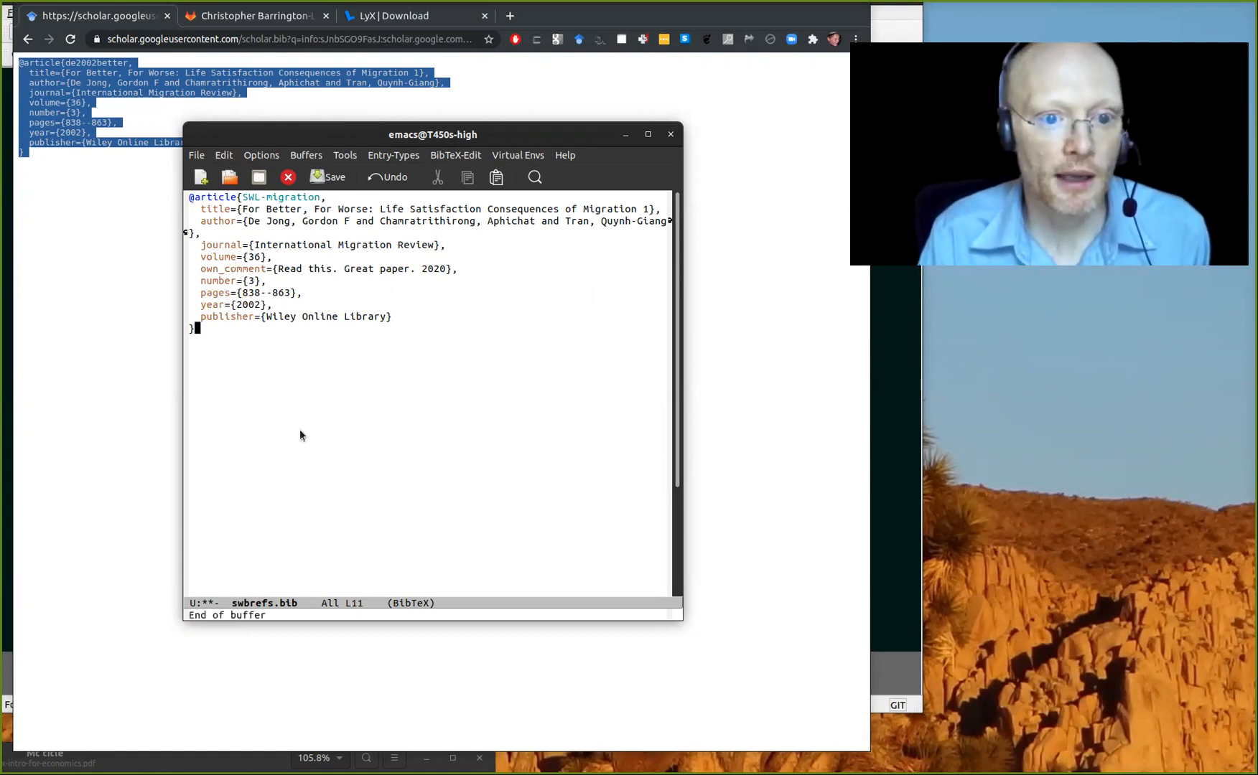
{"action": "key", "text": "ctrl+x"}
{"action": "key", "text": "ctrl+s"}
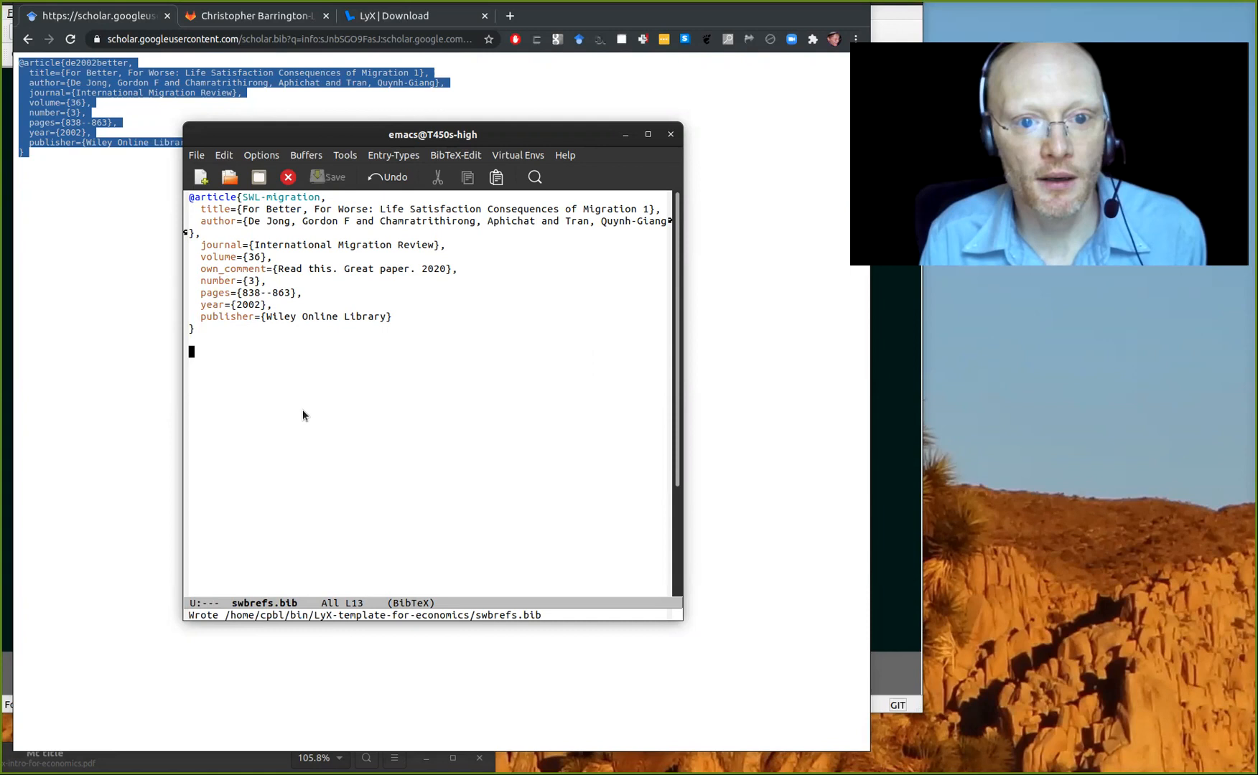
{"action": "left_click_drag", "start_coordinate": [390, 402], "coordinate": [0, 538]}
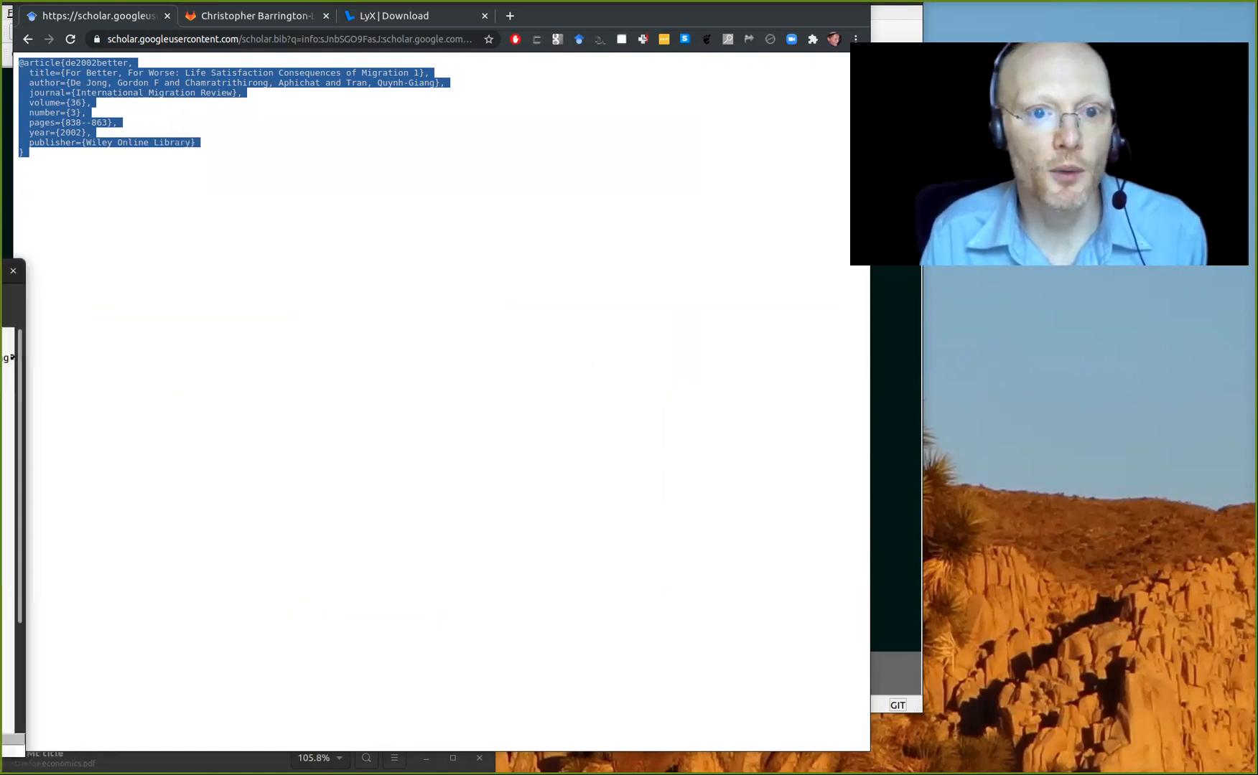
Step: Return to the Google Scholar results and open "Money and happiness: Rank of income" on SAGE Journals through the McGill Library full-text link
{"action": "key", "text": "alt+Left"}
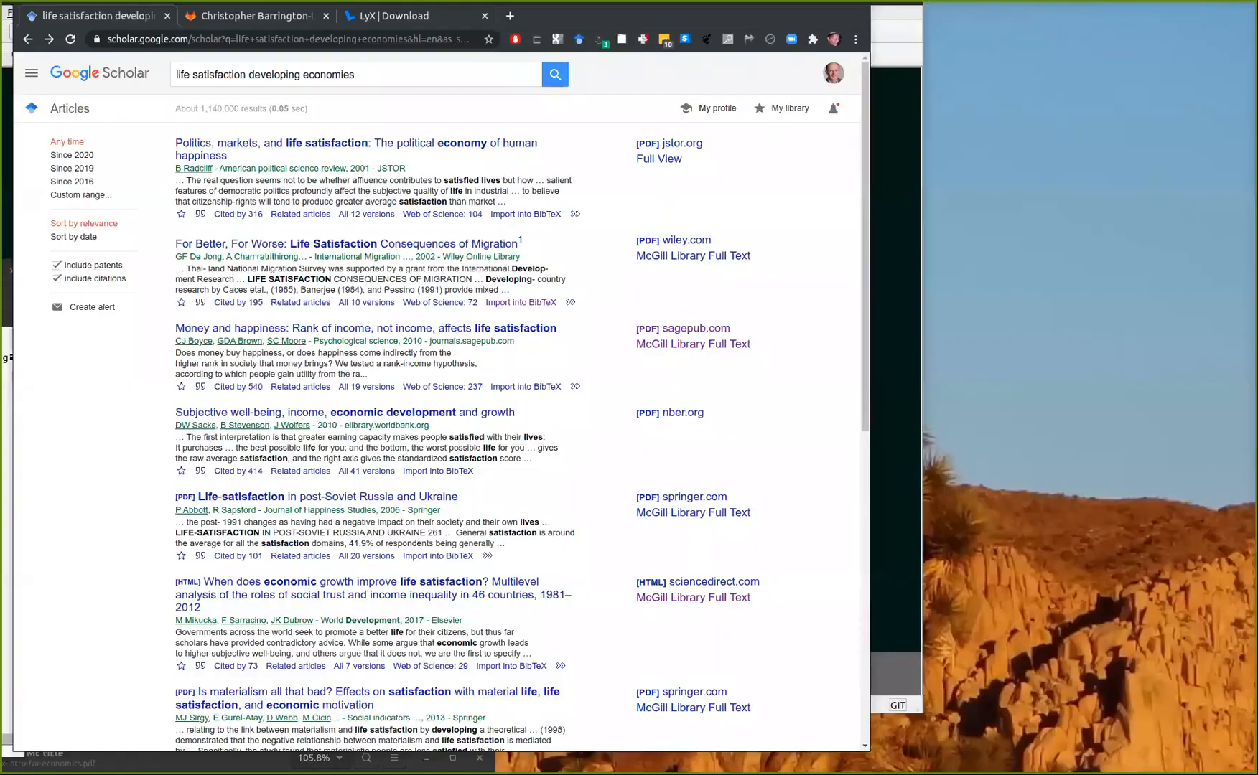
{"action": "scroll", "coordinate": [104, 385], "scroll_direction": "down", "scroll_amount": 1}
{"action": "scroll", "coordinate": [253, 446], "scroll_direction": "up", "scroll_amount": 1}
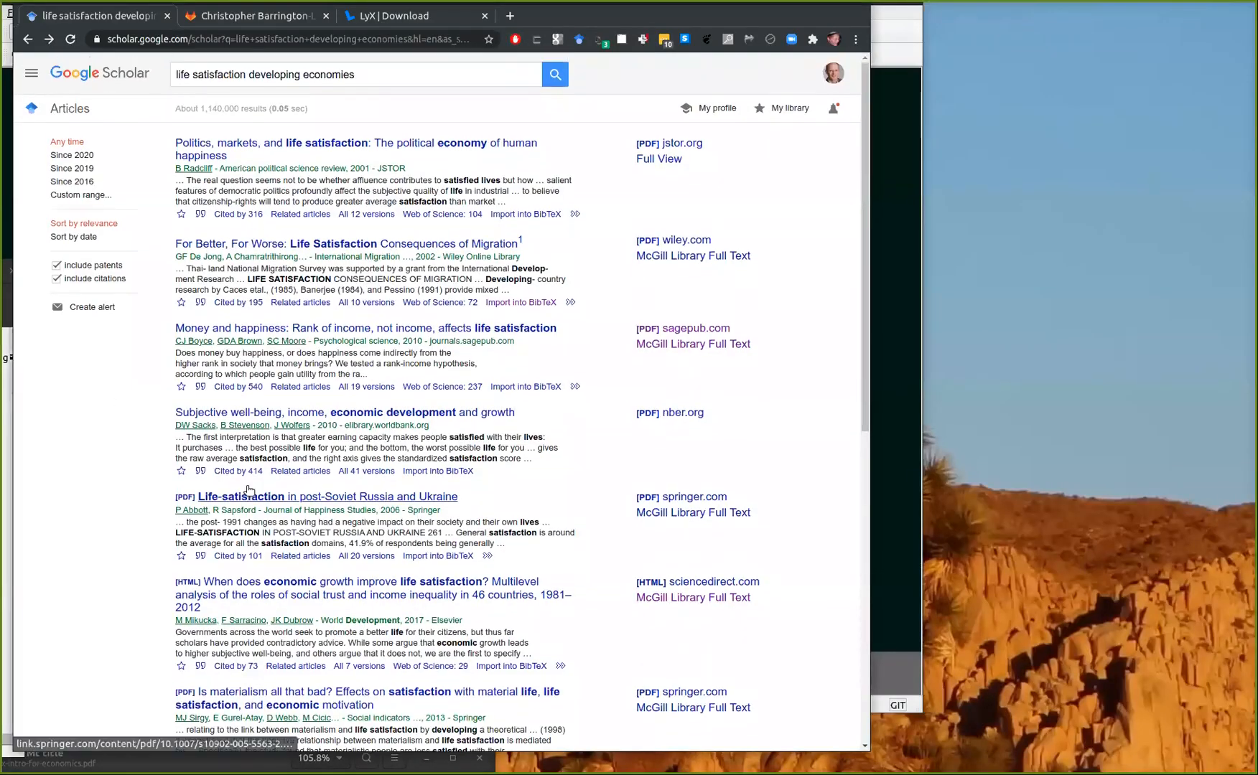
{"action": "left_click", "coordinate": [678, 345]}
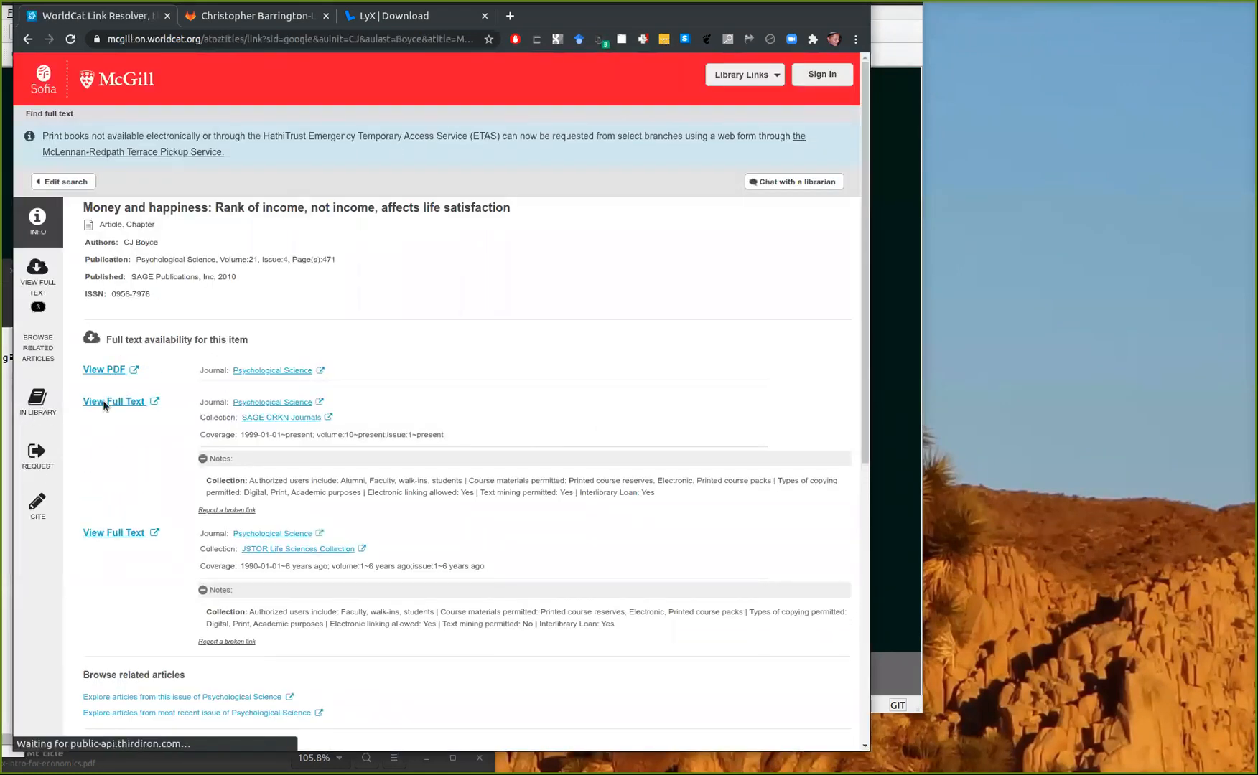
{"action": "left_click", "coordinate": [159, 454]}
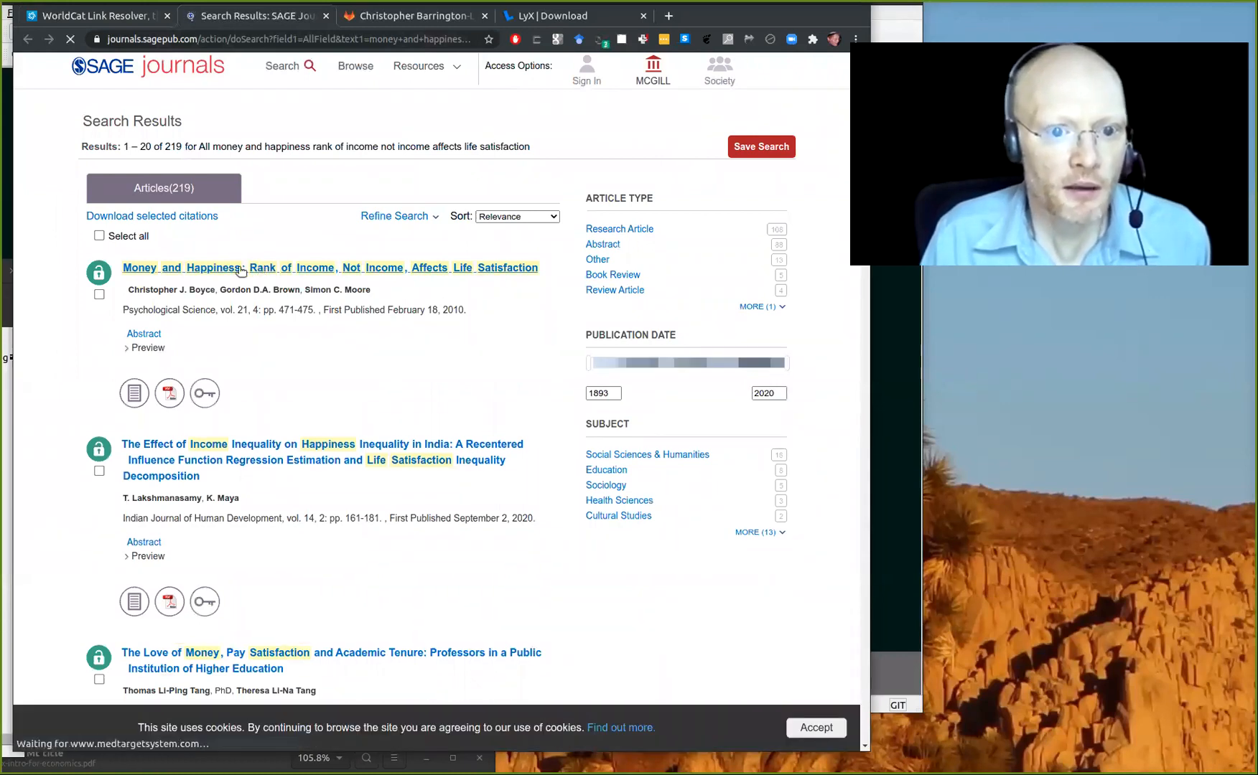
{"action": "left_click", "coordinate": [240, 269]}
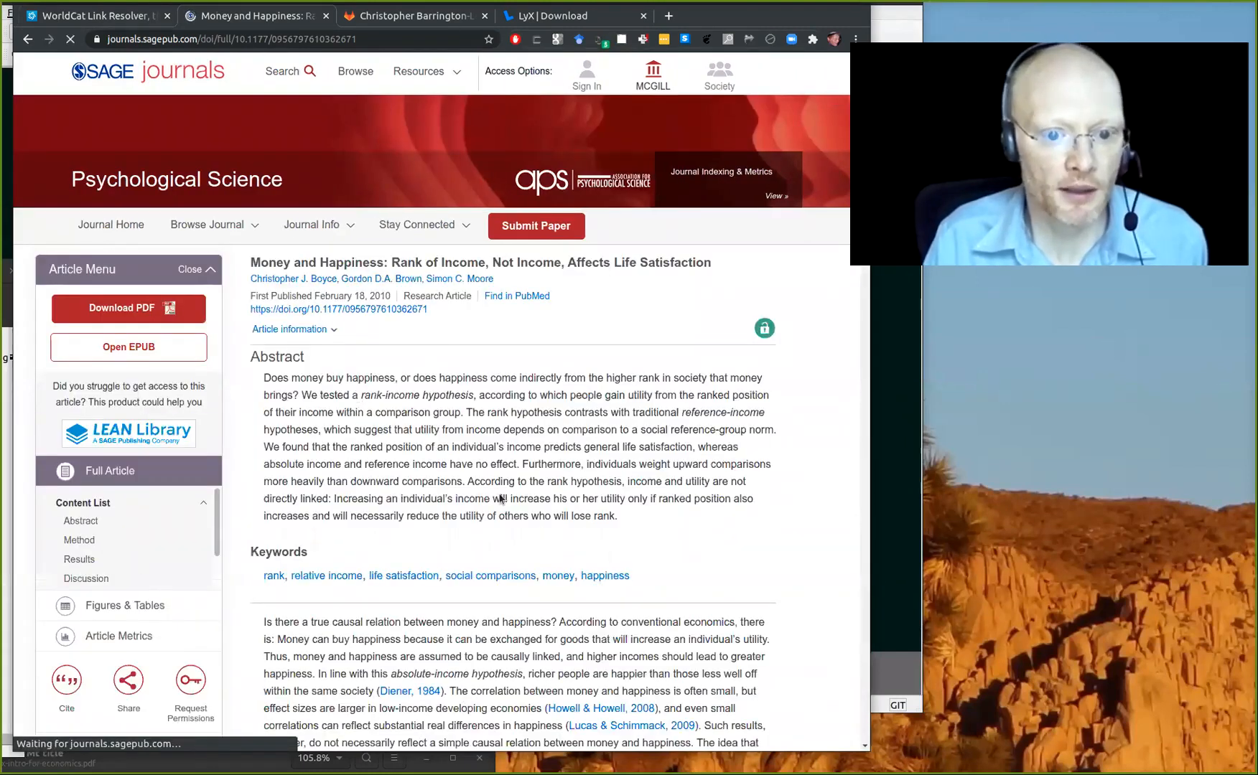
Step: Download the article's citation in BibTeX format from the SAGE citation tools and open the downloaded .bib file in Emacs
{"action": "left_click", "coordinate": [66, 679]}
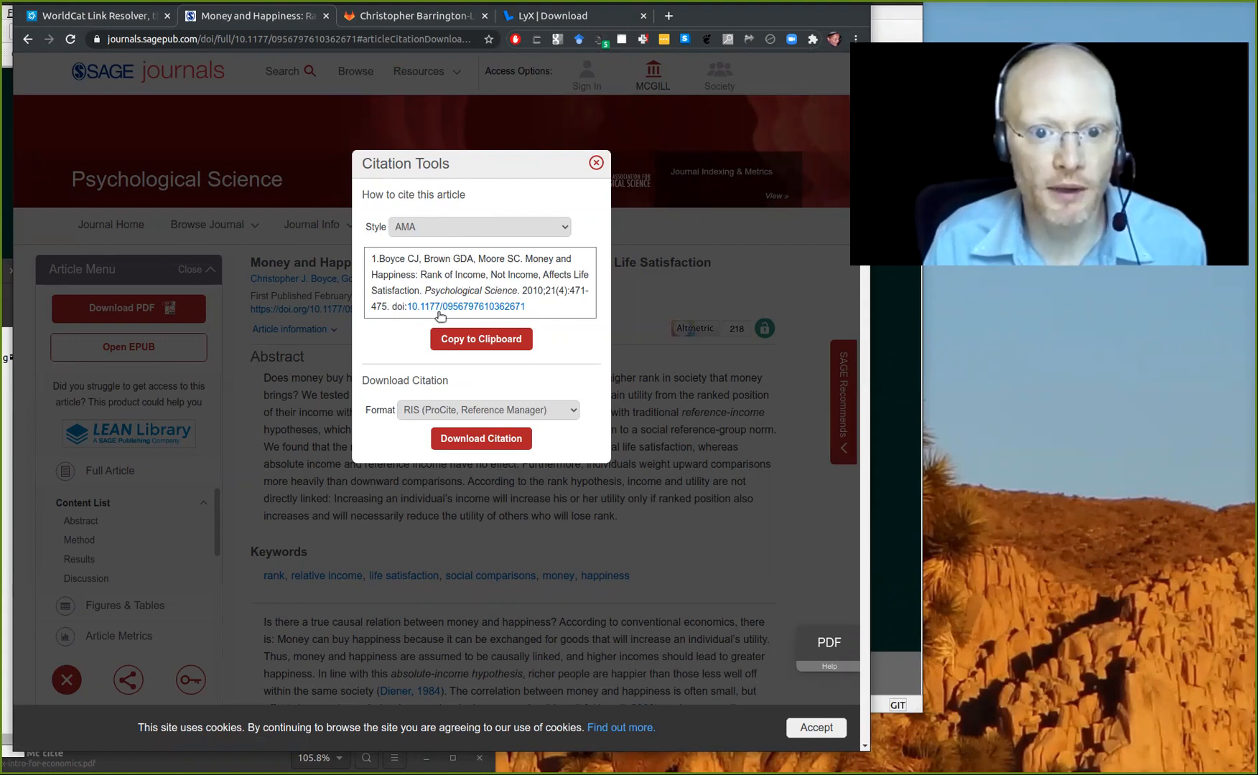
{"action": "left_click", "coordinate": [463, 416]}
{"action": "left_click", "coordinate": [456, 474]}
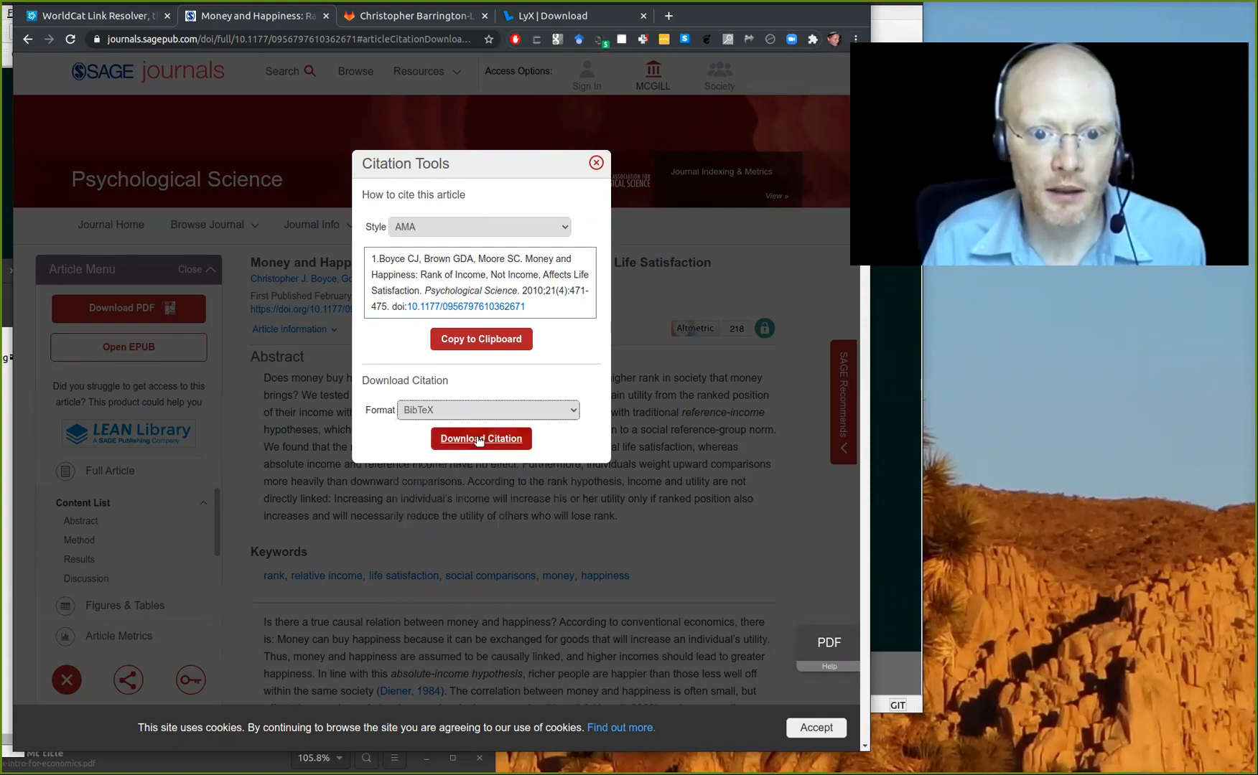
{"action": "left_click", "coordinate": [477, 440]}
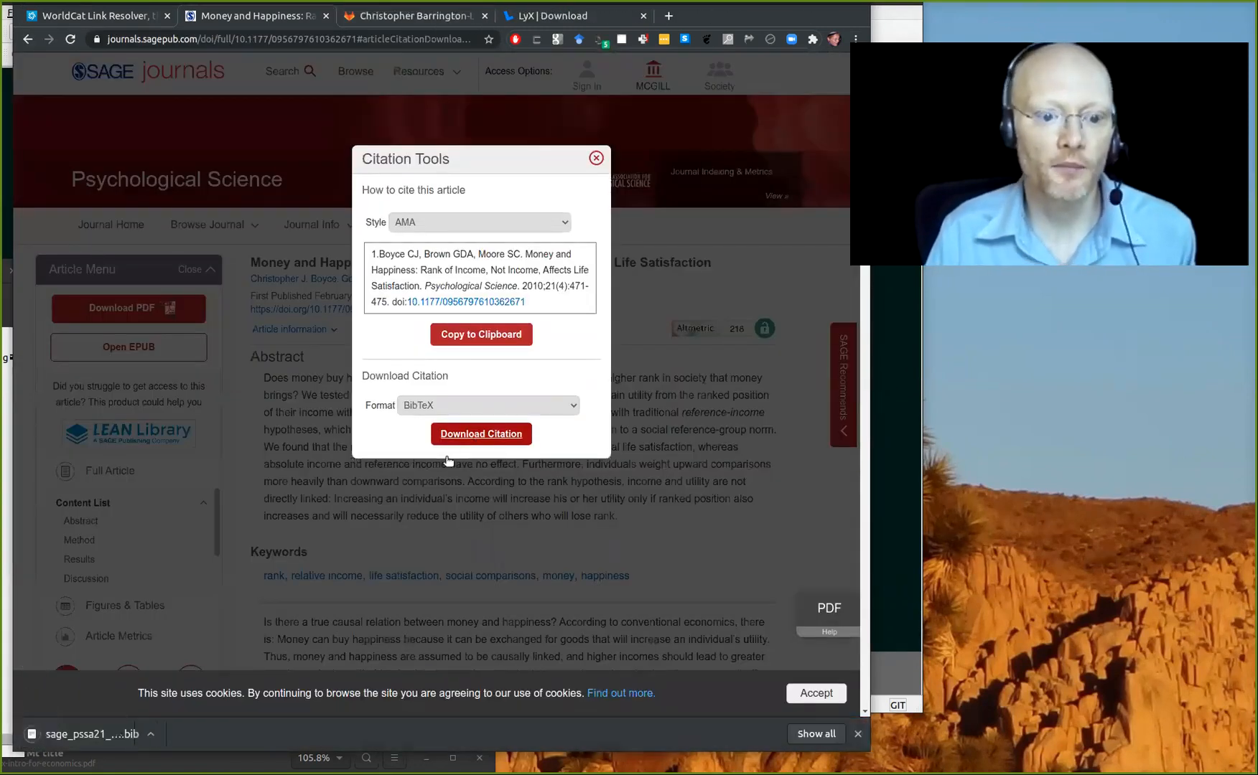
{"action": "left_click", "coordinate": [105, 734]}
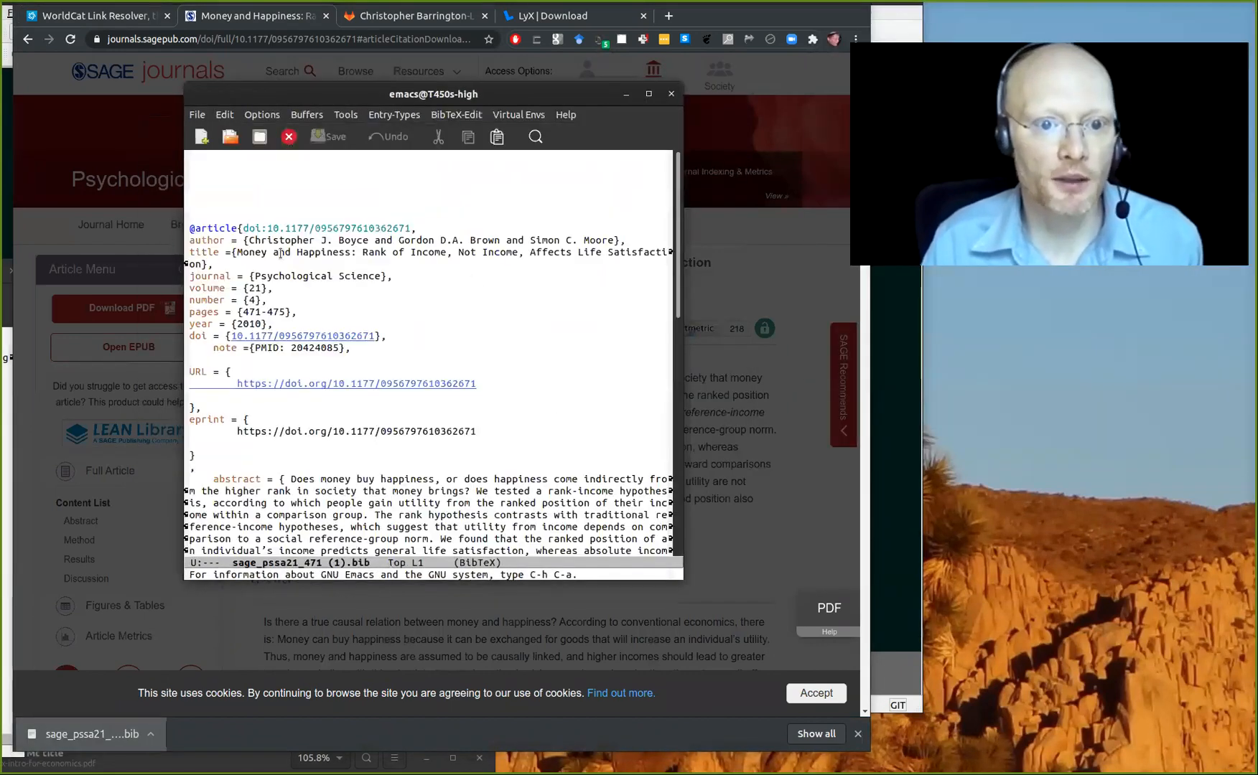
Step: Copy the complete BibTeX entry, including its abstract, from the downloaded SAGE file
{"action": "left_click", "coordinate": [252, 195]}
{"action": "key", "text": "Down"}
{"action": "key", "text": "ctrl+space"}
{"action": "key", "text": "Down"}
{"action": "key", "text": "ctrl+End"}
{"action": "key", "text": "alt+w"}
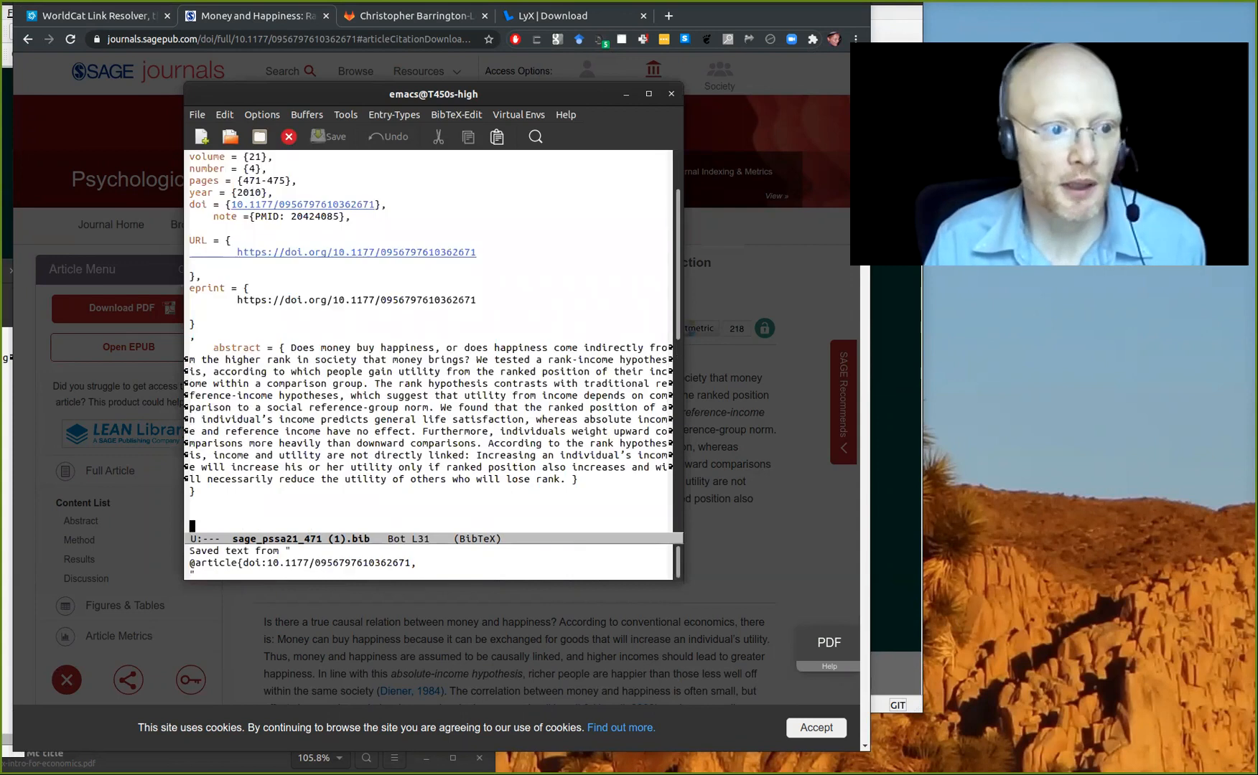
Step: Paste the copied entry at the end of swbrefs.bib and close the Emacs window of the downloaded file
{"action": "key", "text": "alt+Tab"}
{"action": "key", "text": "ctrl+y"}
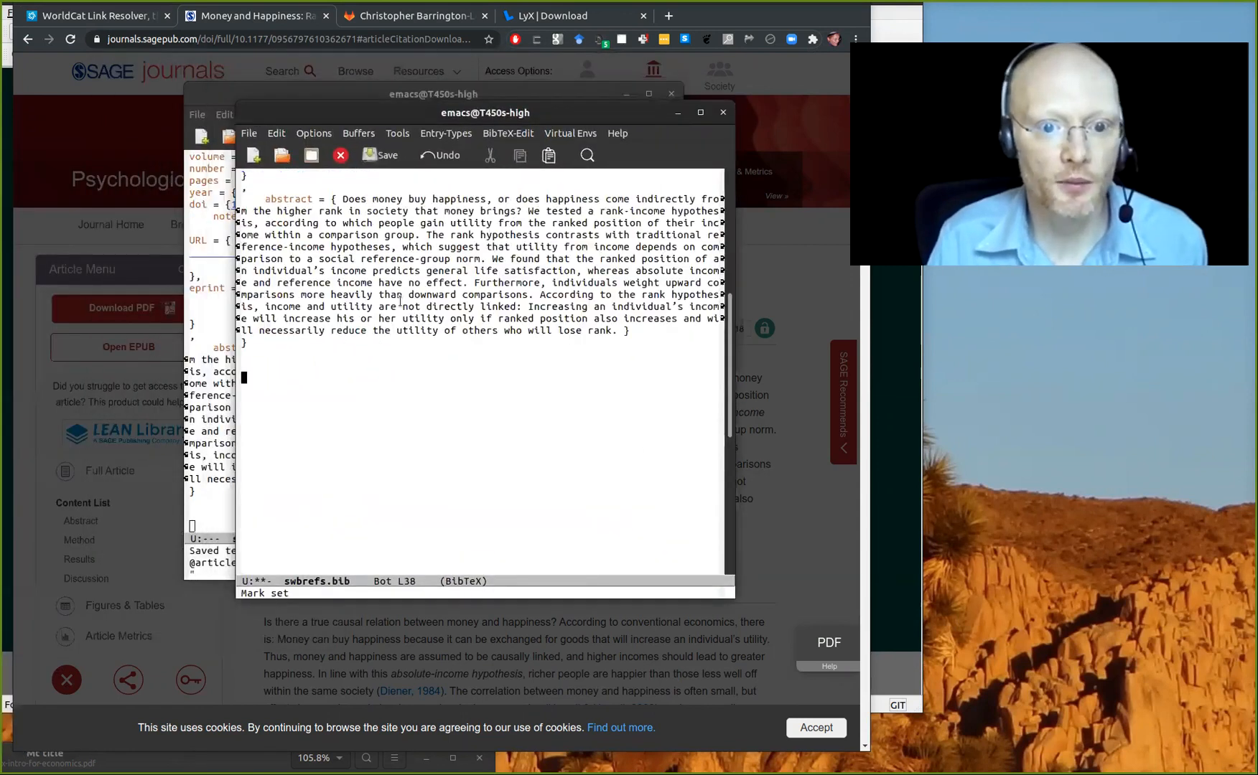
{"action": "key", "text": "ctrl+x"}
{"action": "key", "text": "5"}
{"action": "key", "text": "0"}
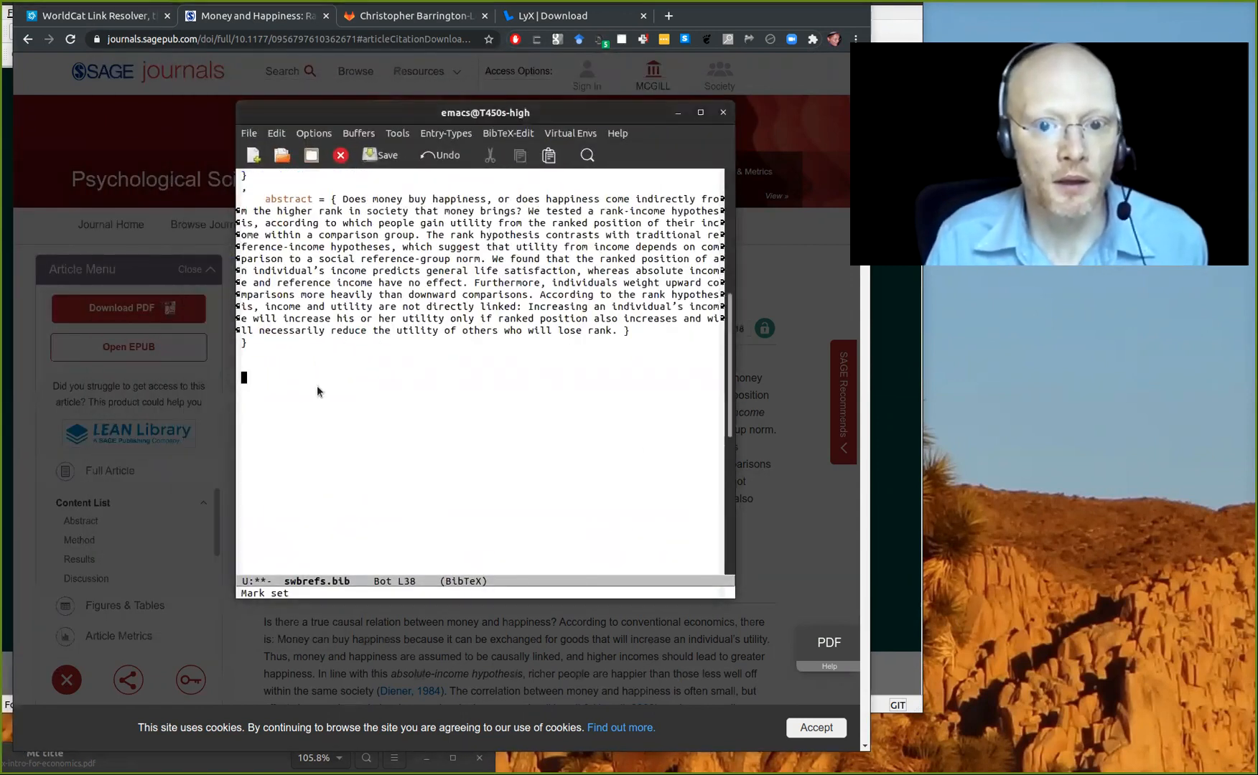
Step: Enlarge the swbrefs.bib window and examine the citation key, DOI, URL and other fields of the newly pasted entry
{"action": "left_click_drag", "start_coordinate": [317, 387], "coordinate": [192, 302]}
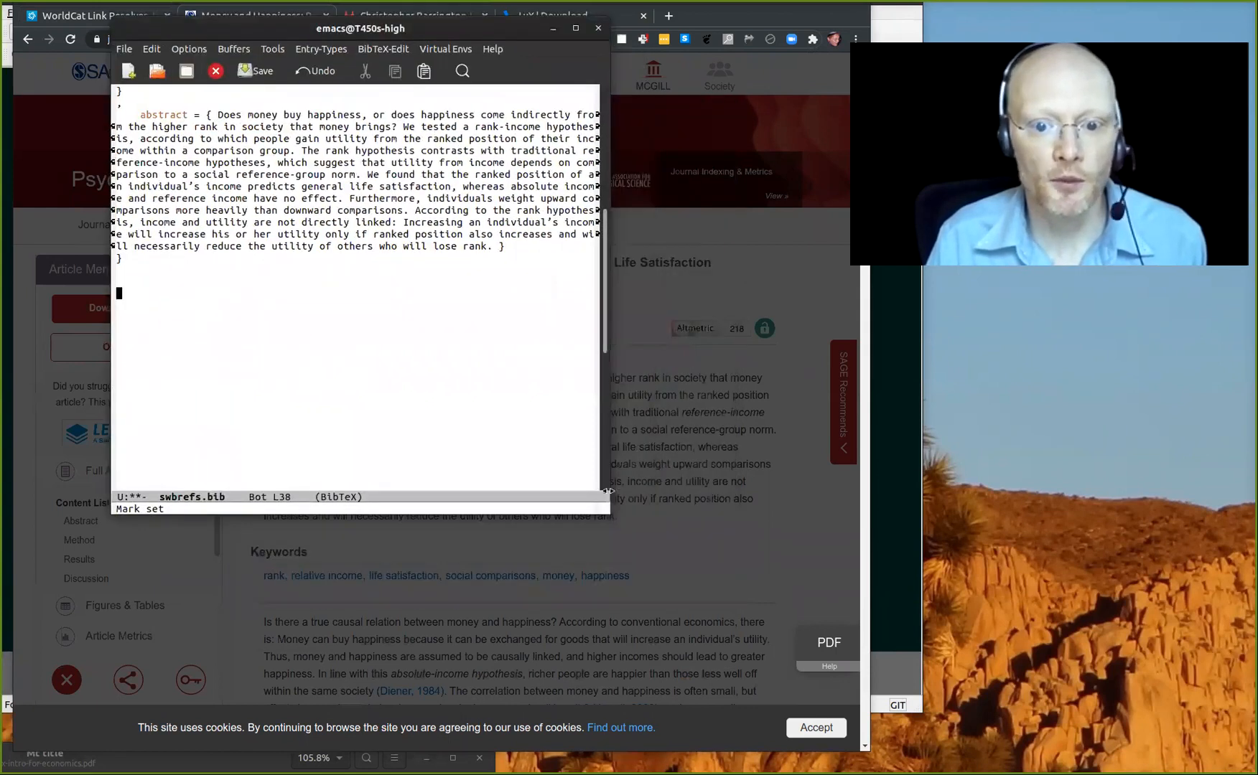
{"action": "left_click_drag", "start_coordinate": [609, 512], "coordinate": [783, 704]}
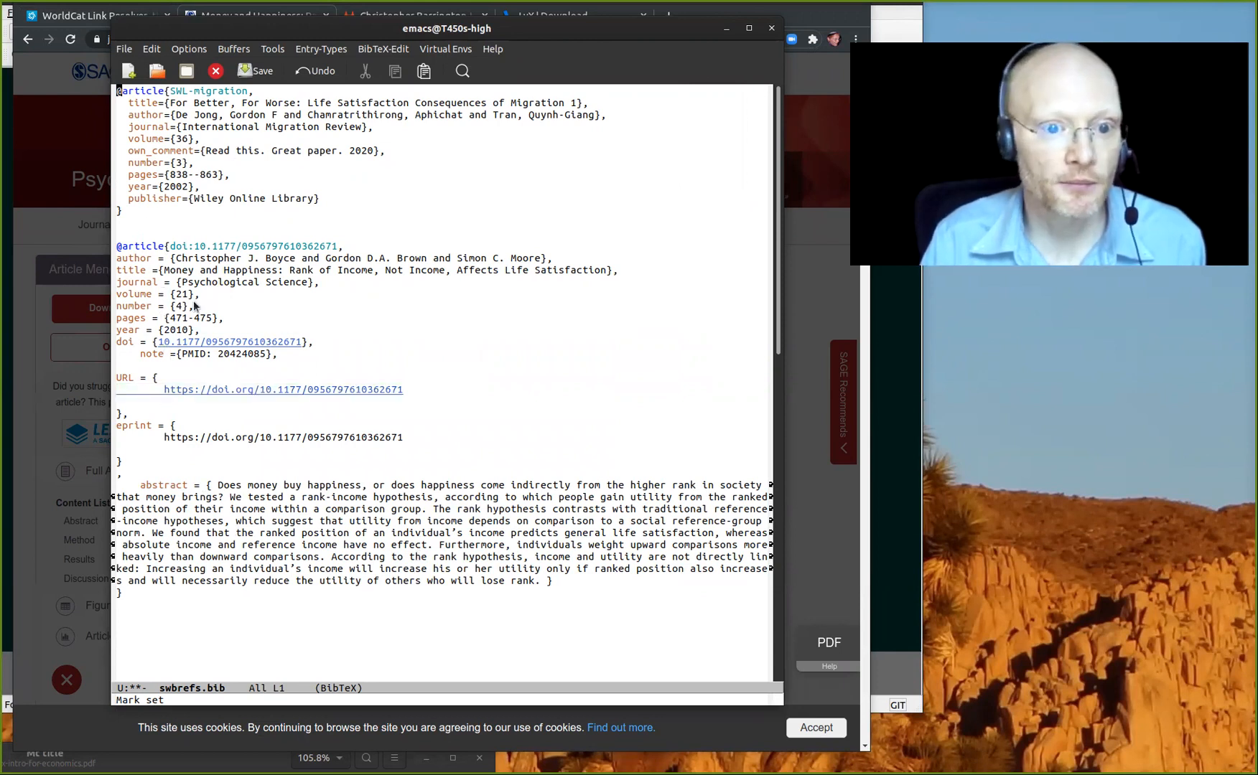
{"action": "left_click_drag", "start_coordinate": [171, 246], "coordinate": [345, 246]}
{"action": "key", "text": "Down"}
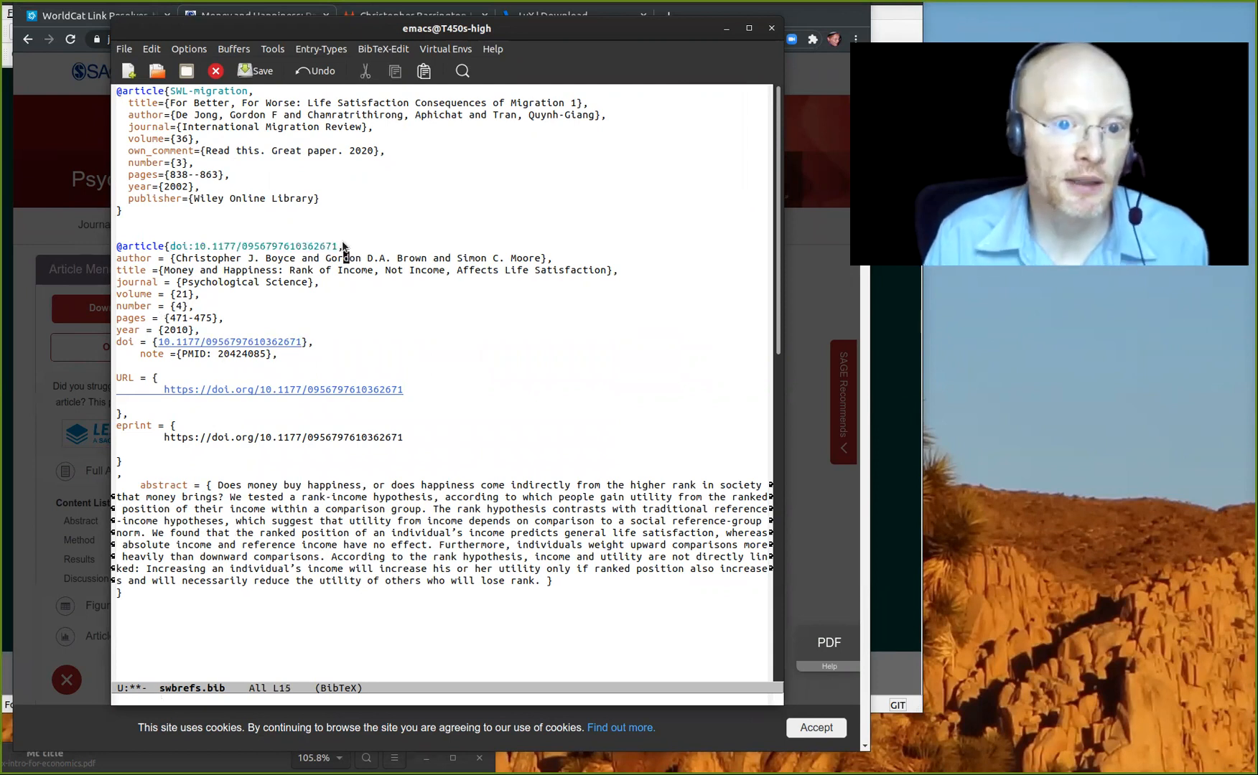
{"action": "key", "text": "Down"}
{"action": "key", "text": "Down"}
{"action": "key", "text": "Down"}
{"action": "key", "text": "Down"}
{"action": "key", "text": "Down"}
{"action": "key", "text": "Down"}
{"action": "key", "text": "Down"}
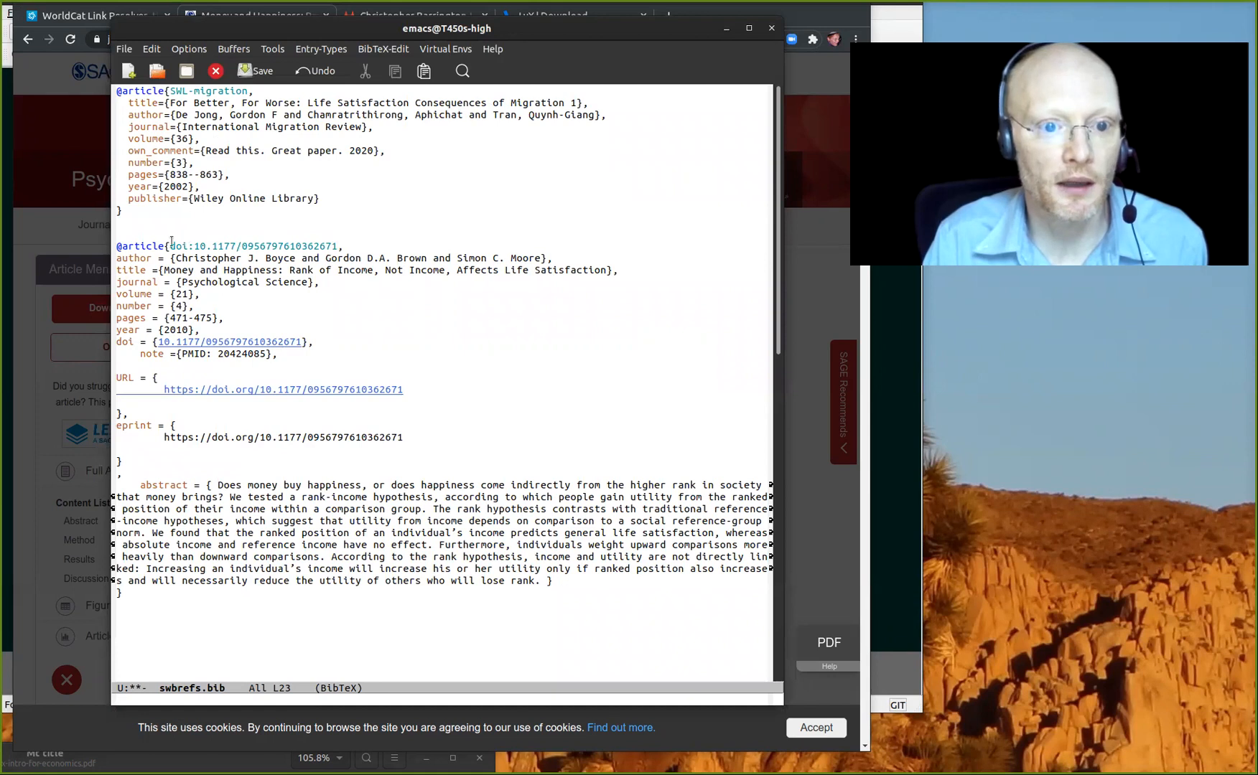
{"action": "key", "text": "Down"}
{"action": "key", "text": "Down"}
{"action": "key", "text": "Down"}
{"action": "key", "text": "Down"}
{"action": "key", "text": "Down"}
{"action": "key", "text": "Down"}
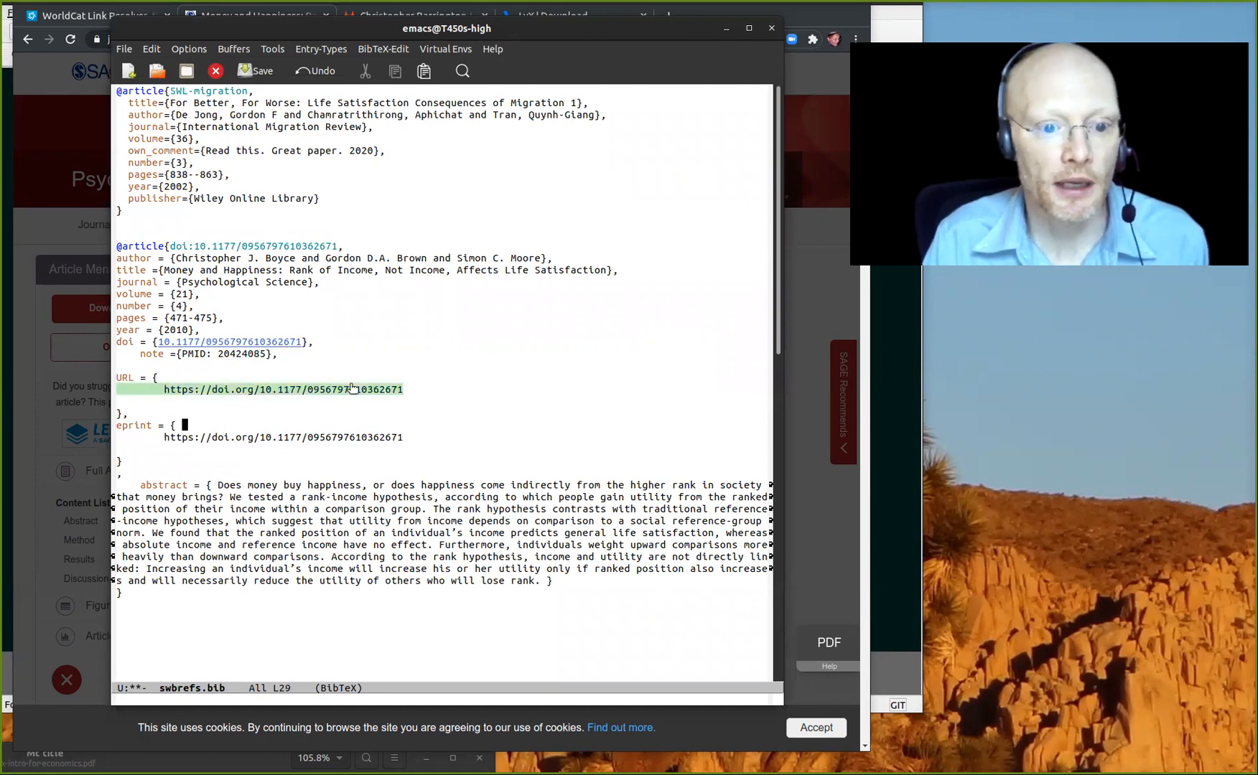
Step: Save swbrefs.bib, then move the Emacs and browser windows aside and switch to the LyX document
{"action": "key", "text": "ctrl+x"}
{"action": "key", "text": "ctrl+s"}
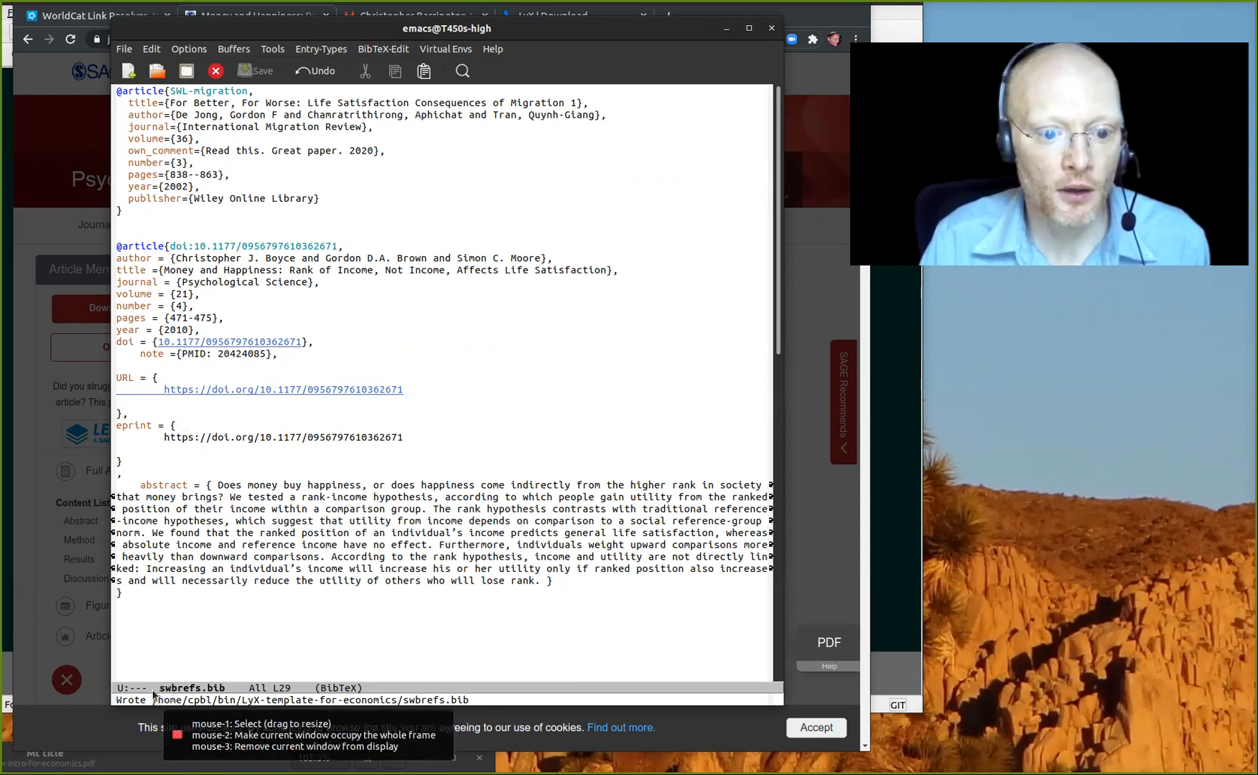
{"action": "left_click_drag", "start_coordinate": [445, 28], "coordinate": [0, 87]}
{"action": "left_click_drag", "start_coordinate": [251, 1], "coordinate": [988, 472]}
{"action": "left_click", "coordinate": [449, 397]}
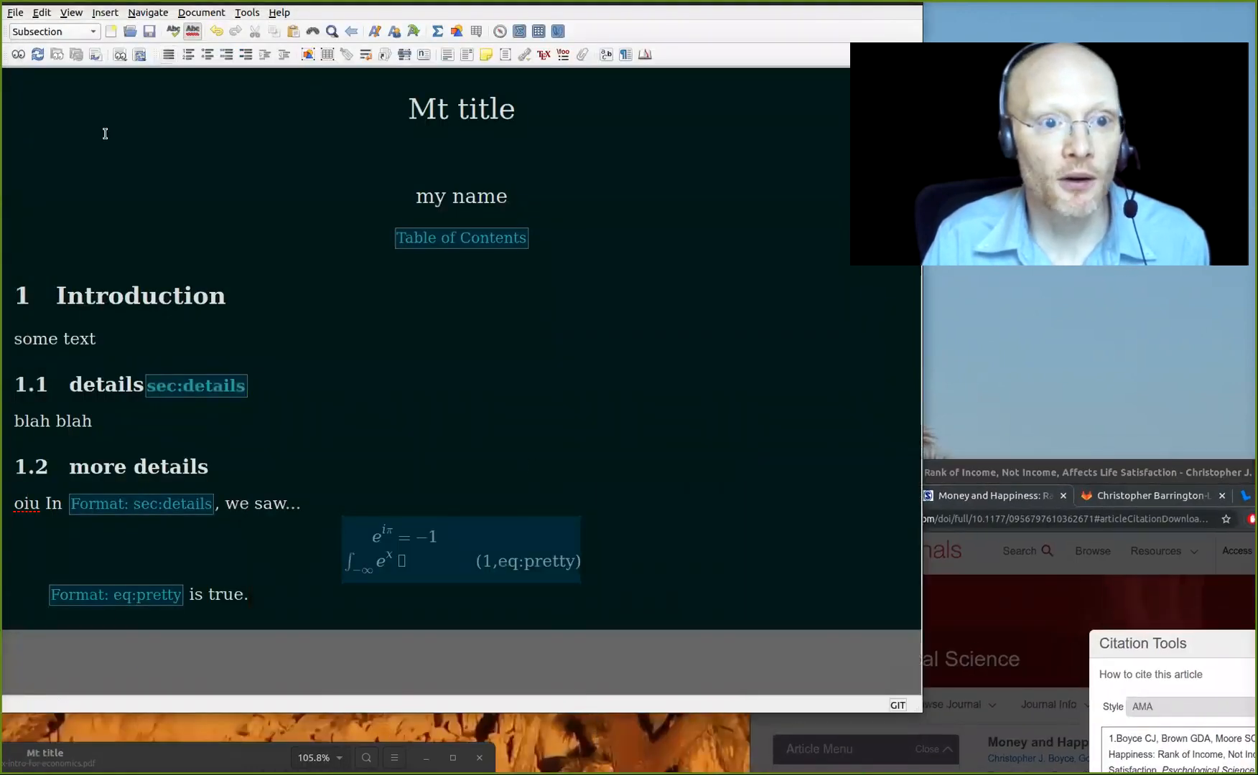
Step: Start inserting a BibTeX bibliography and add the local swbrefs.bib file as its database
{"action": "key", "text": "alt+i"}
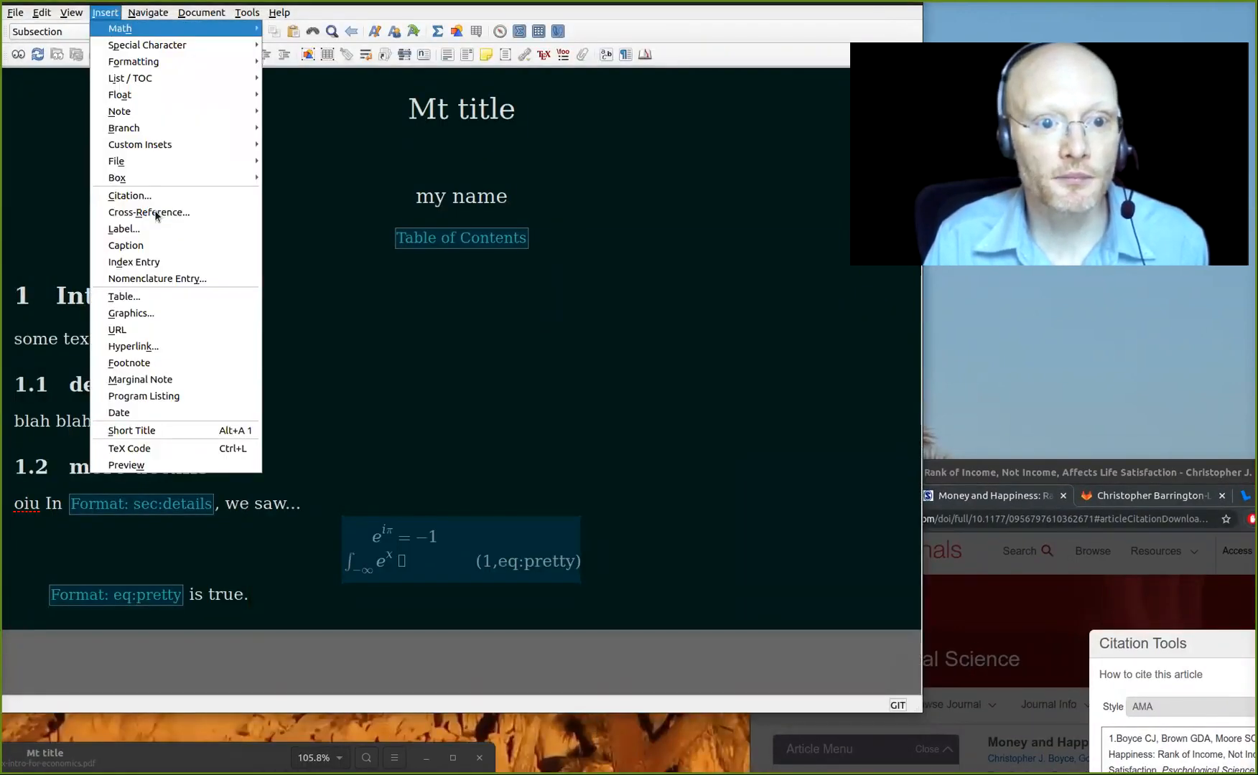
{"action": "key", "text": "i"}
{"action": "key", "text": "b"}
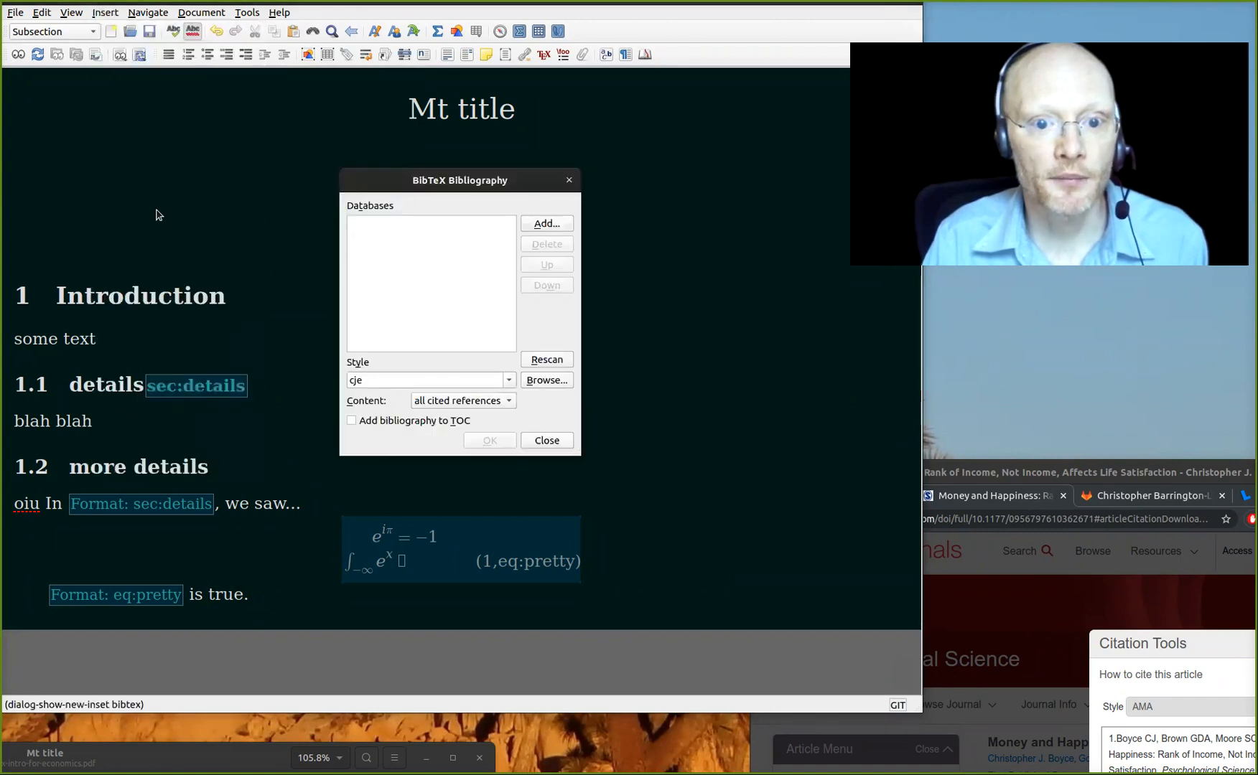
{"action": "left_click", "coordinate": [555, 226]}
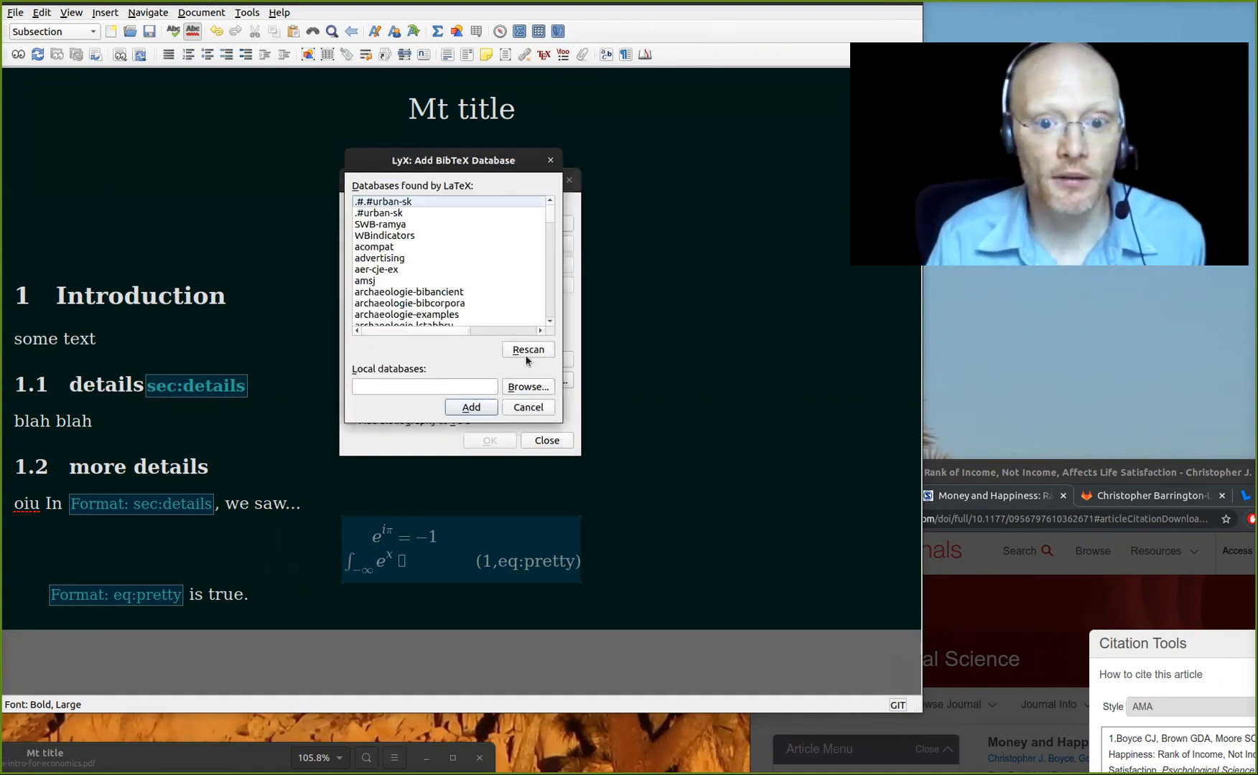
{"action": "left_click", "coordinate": [529, 386]}
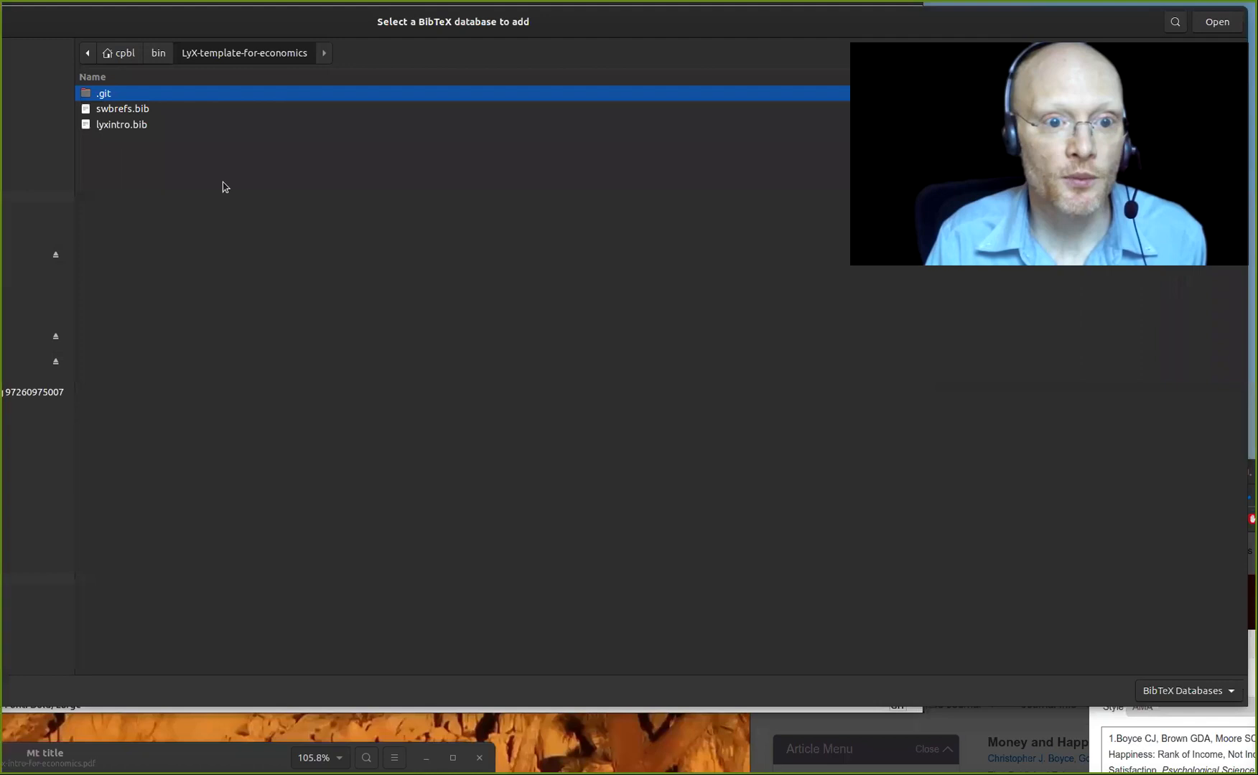
{"action": "double_click", "coordinate": [133, 111]}
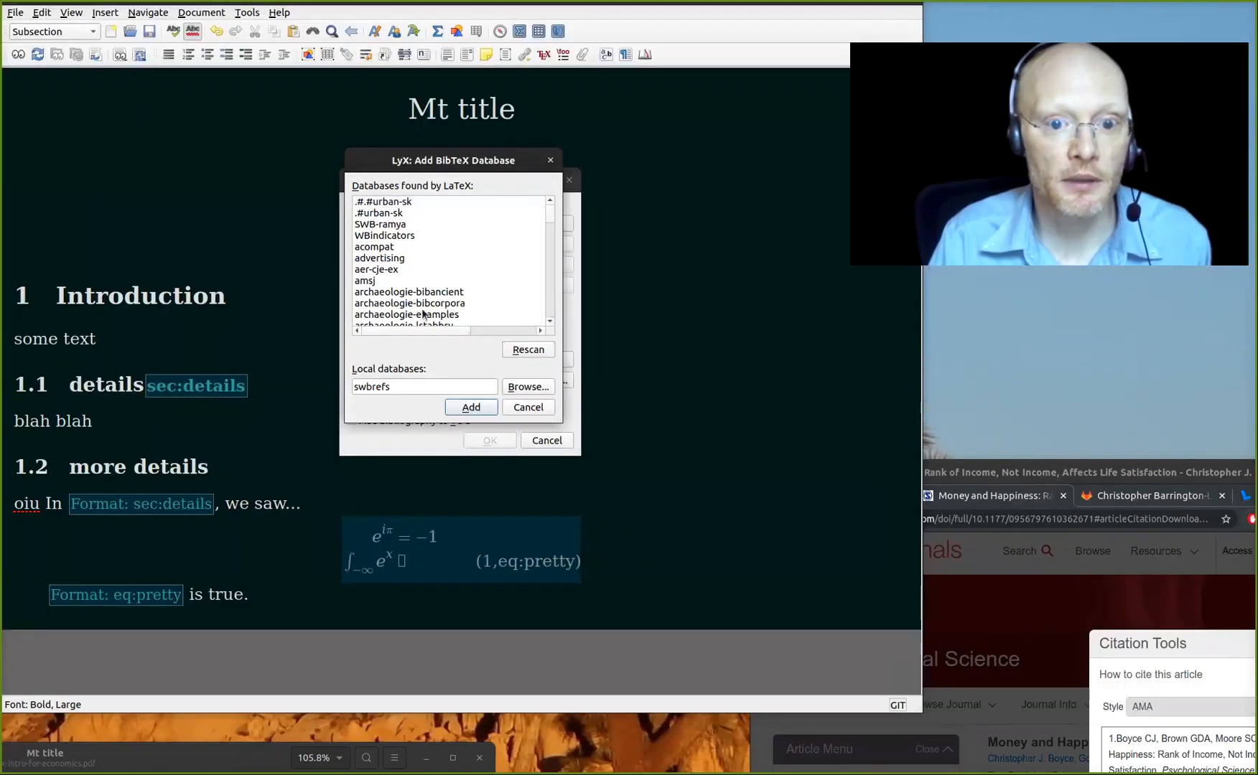
{"action": "left_click", "coordinate": [471, 407]}
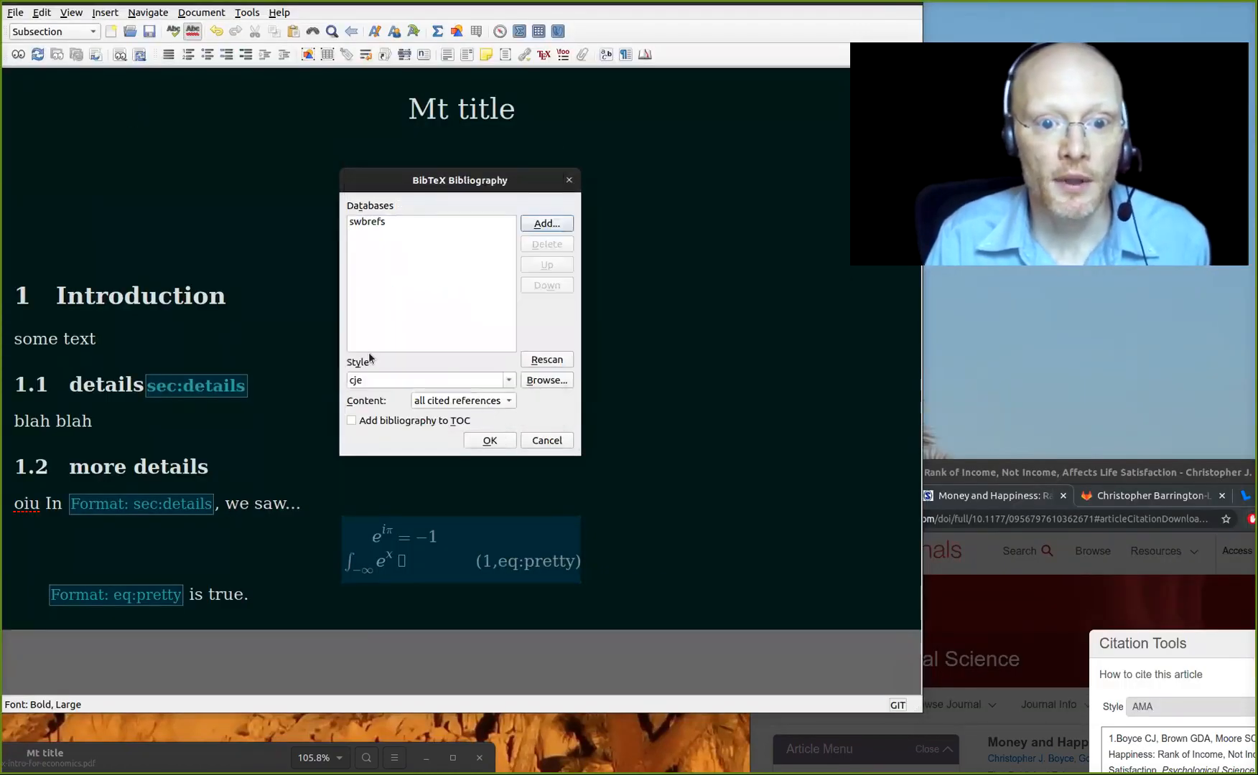